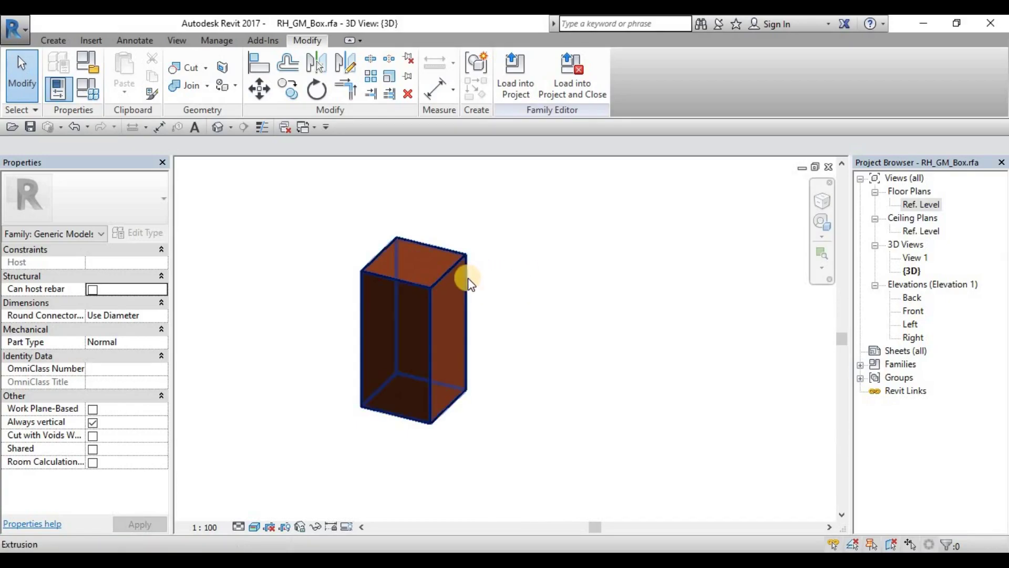
pyautogui.moveTo(522, 303); pyautogui.dragTo(480, 311, button='middle')
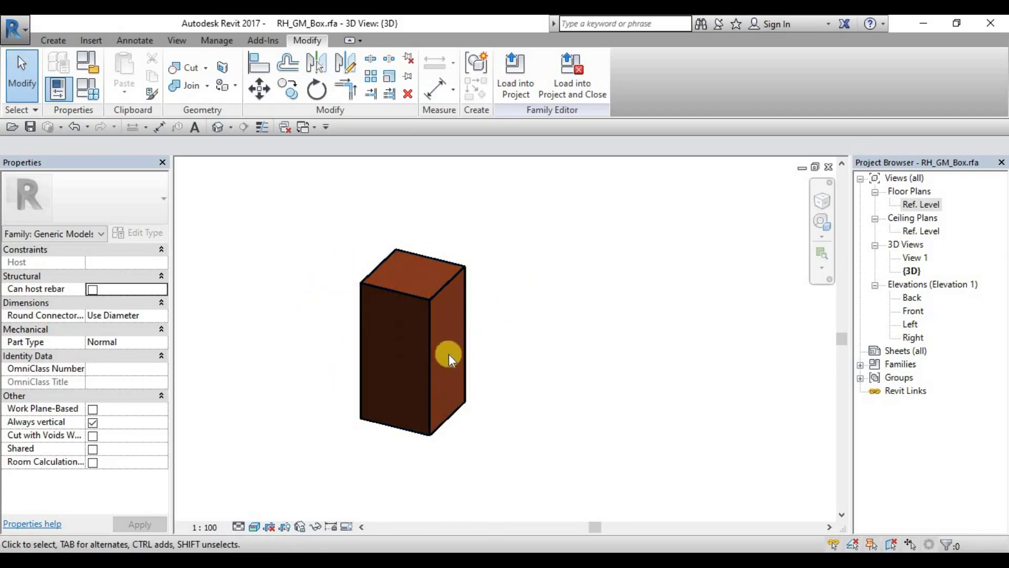
pyautogui.scroll(2, 440, 355)
pyautogui.scroll(-2, 456, 362)
pyautogui.scroll(1, 467, 368)
pyautogui.moveTo(467, 371); pyautogui.dragTo(455, 367, button='middle')
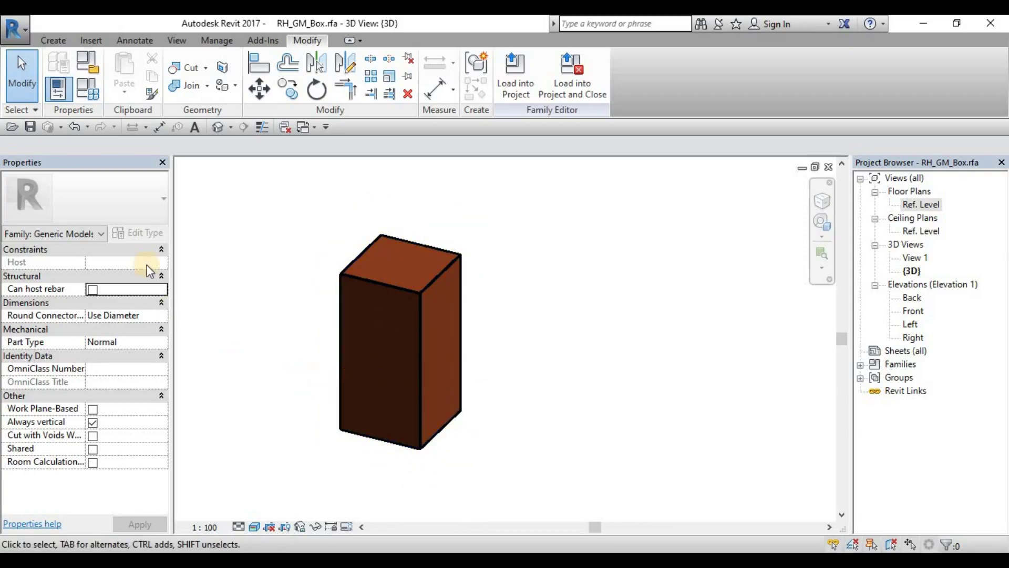
pyautogui.click(48, 43)
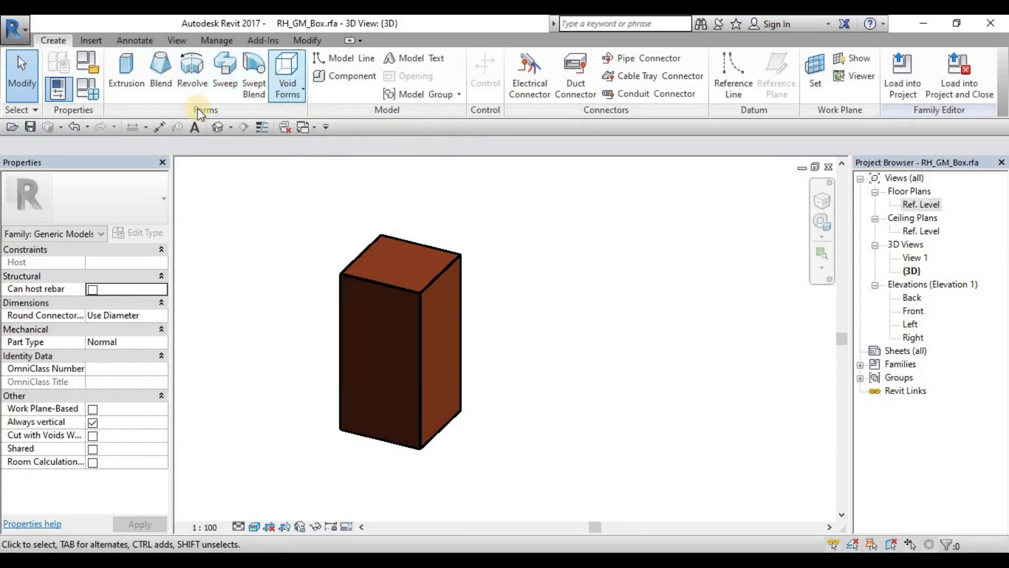
pyautogui.click(292, 94)
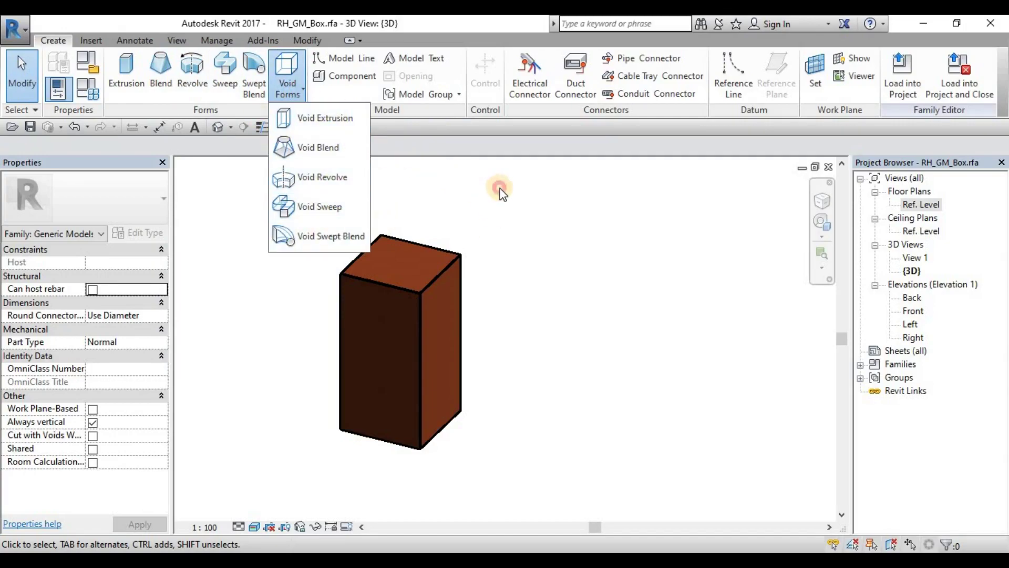
pyautogui.click(569, 208)
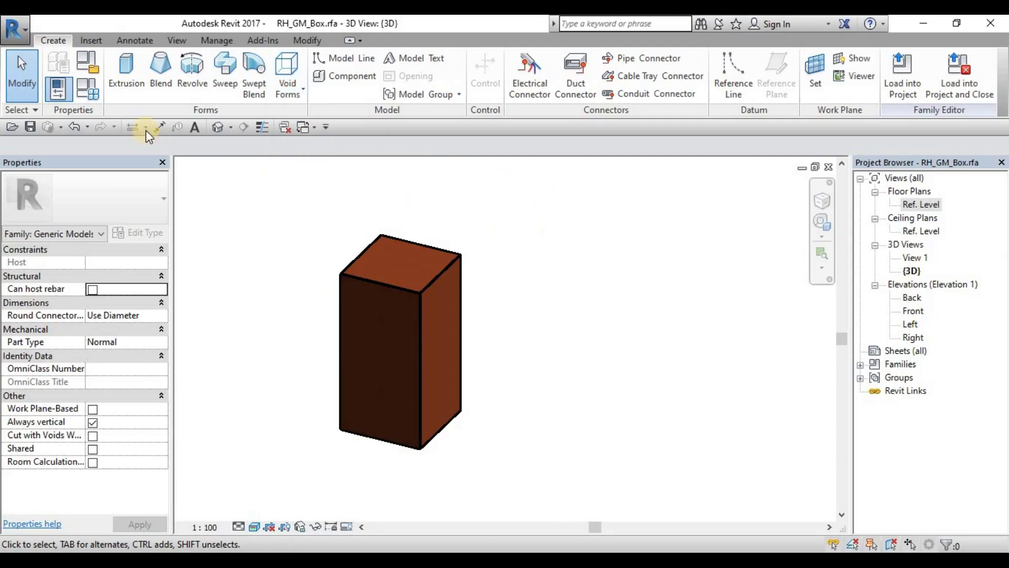
# Open the Ref. Level floor plan and make room beside the existing box for new geometry
pyautogui.click(925, 206)
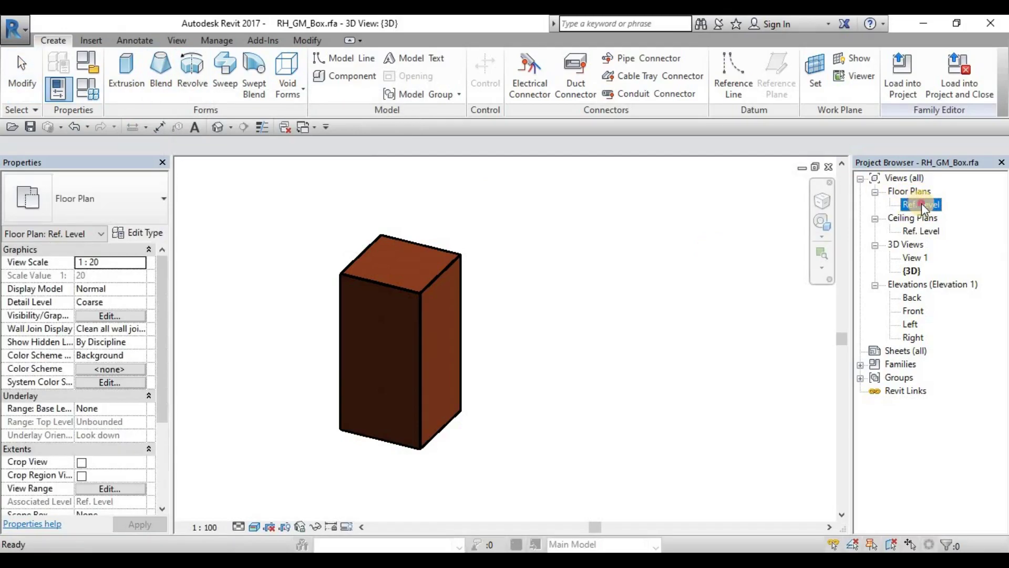
pyautogui.doubleClick(922, 203)
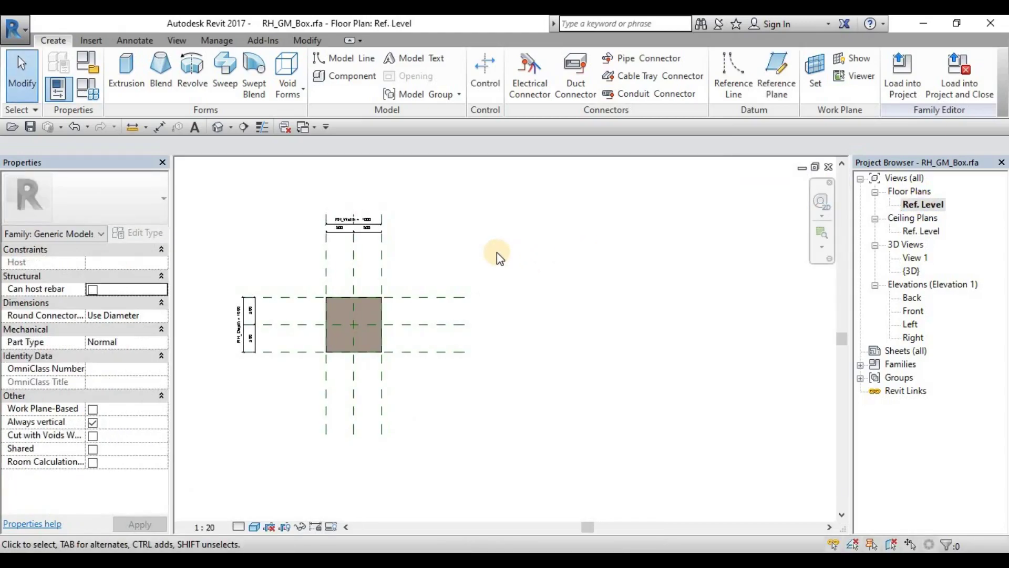
pyautogui.moveTo(526, 260); pyautogui.dragTo(534, 268, button='middle')
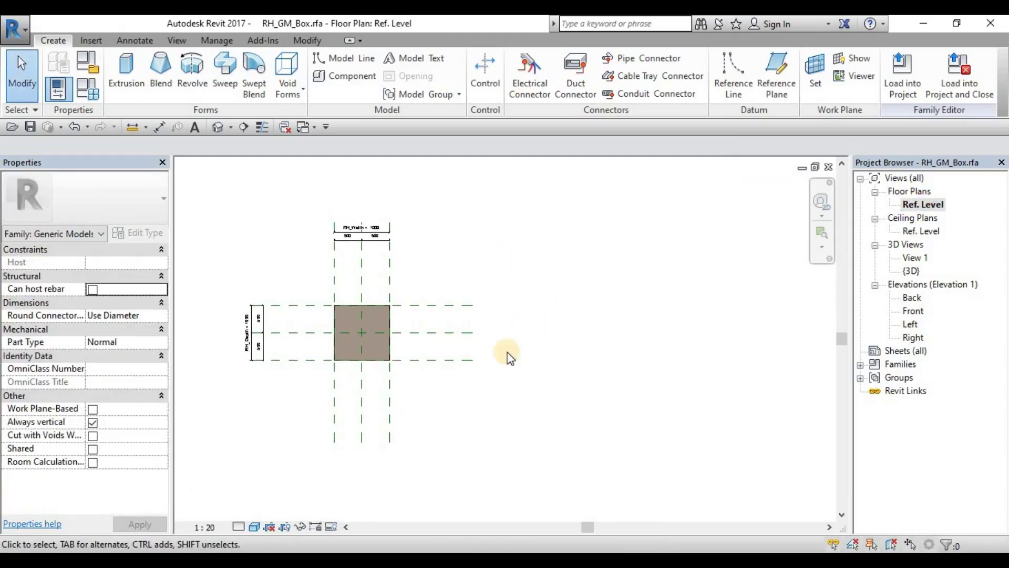
pyautogui.moveTo(500, 307); pyautogui.dragTo(422, 311, button='middle')
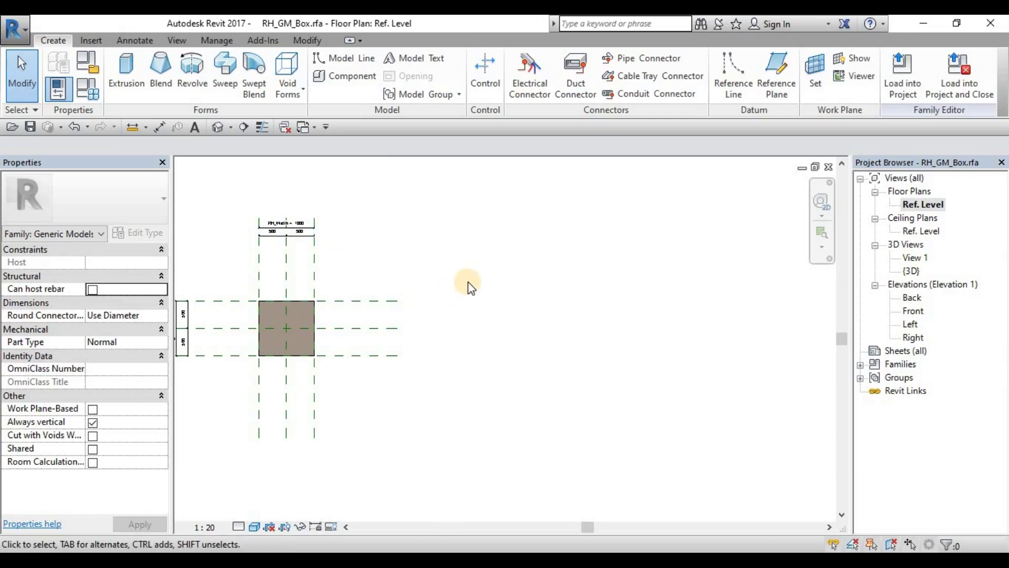
pyautogui.moveTo(495, 315); pyautogui.dragTo(505, 315, button='middle')
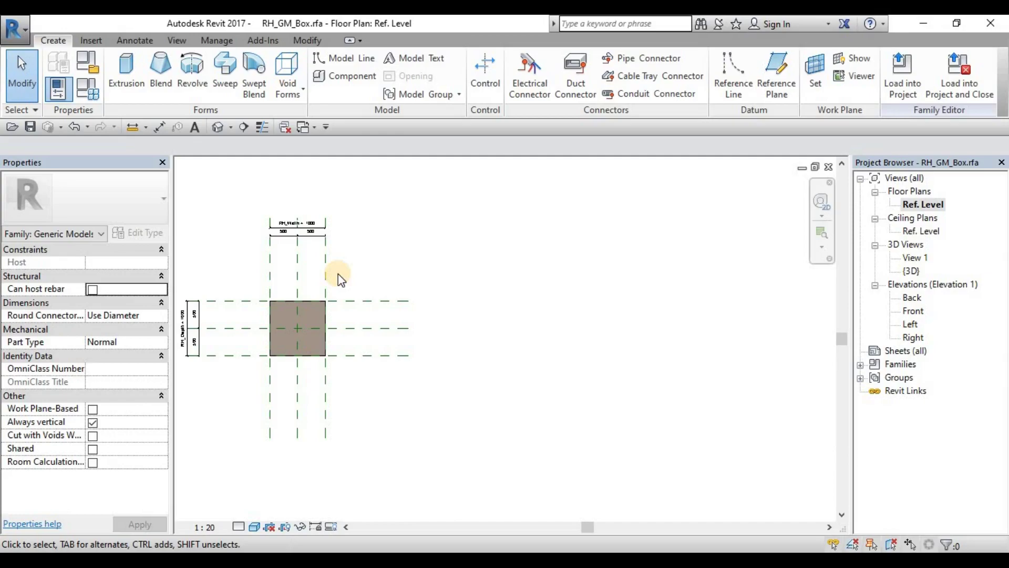
# Start a solid Blend and sketch a rectangular base about 1180 by 1000 mm beside the box, aligned with its front and back planes
pyautogui.click(162, 77)
pyautogui.moveTo(523, 312); pyautogui.dragTo(514, 316, button='middle')
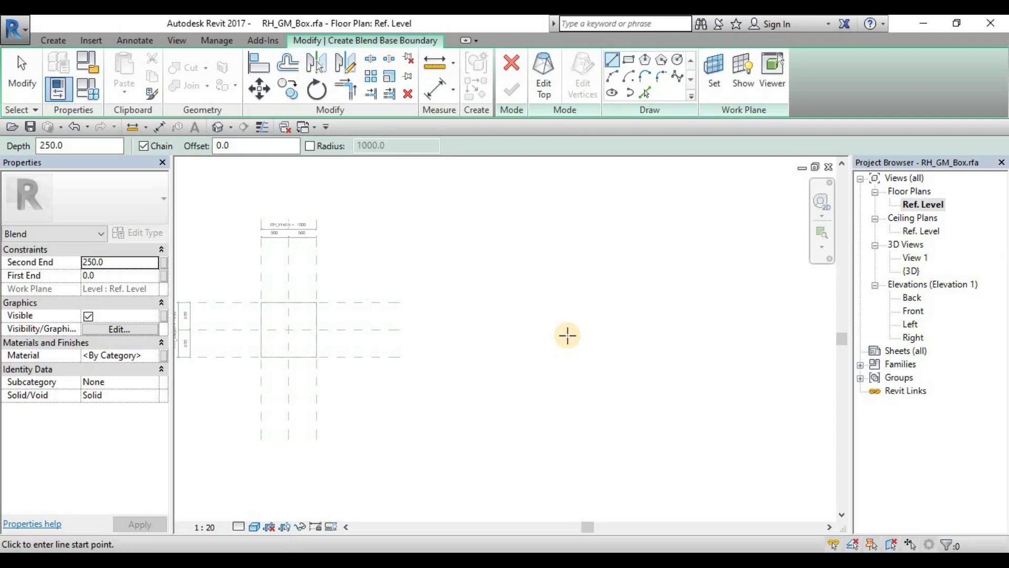
pyautogui.click(629, 60)
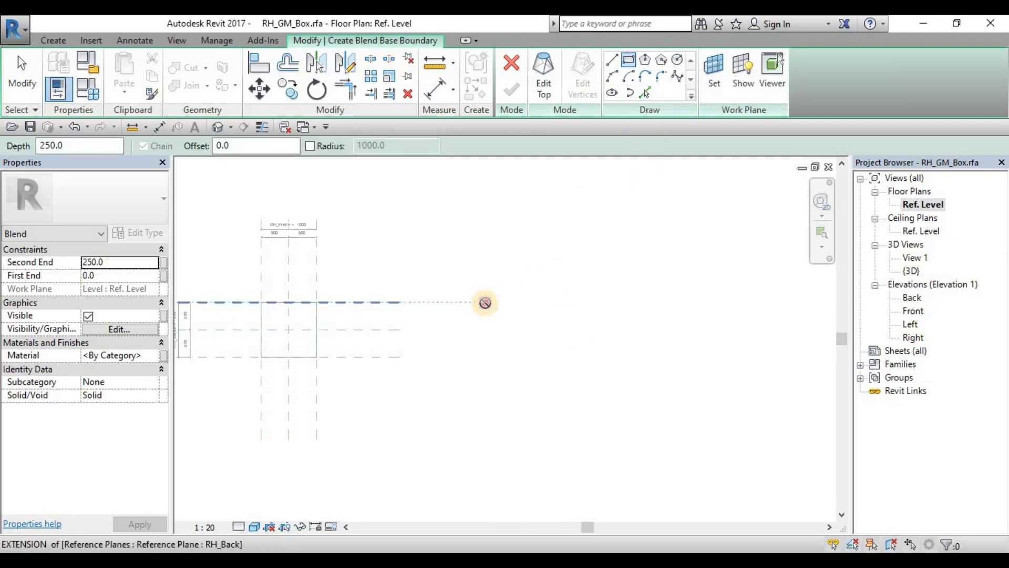
pyautogui.click(484, 302)
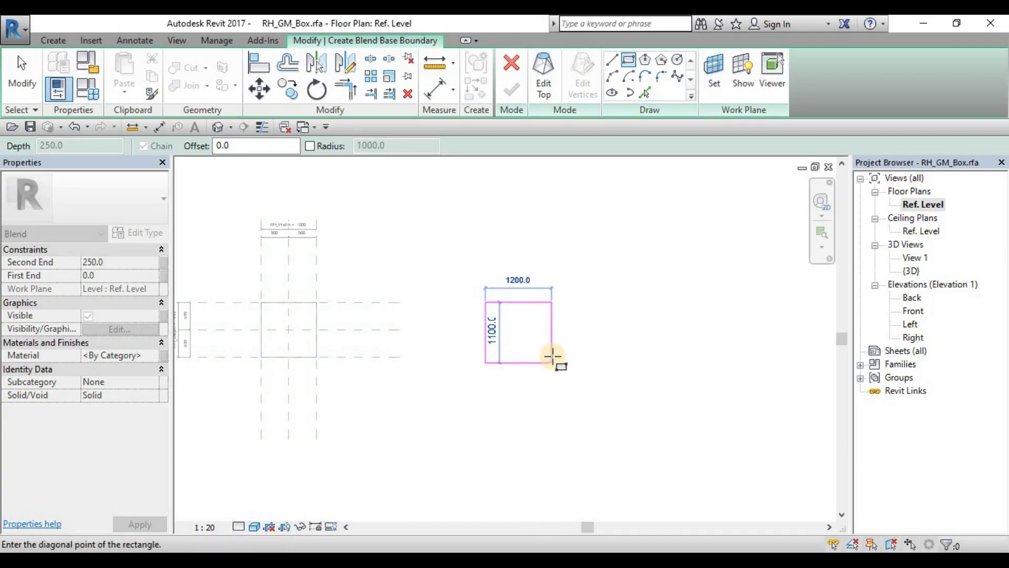
pyautogui.click(550, 357)
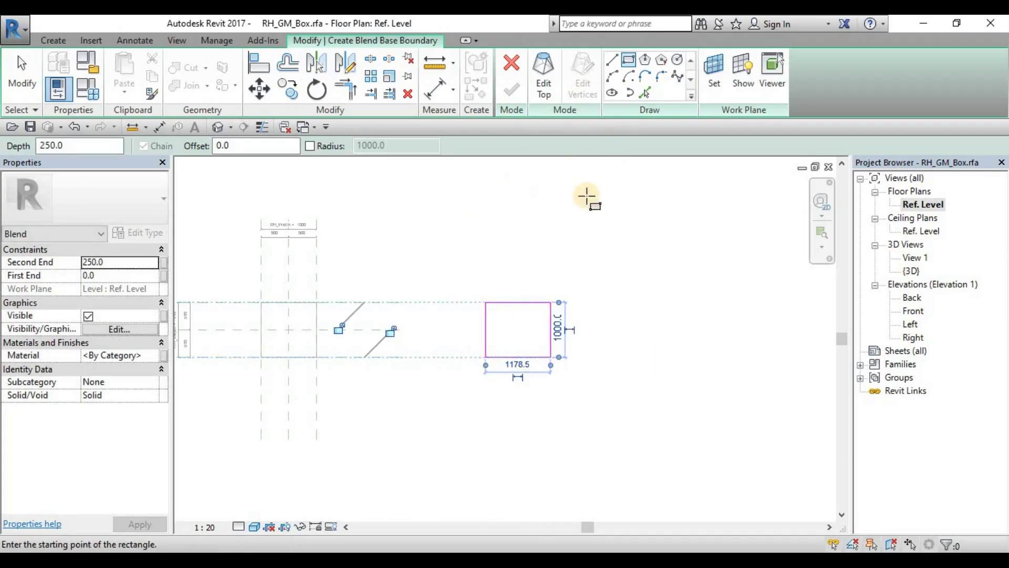
pyautogui.press('Escape')
pyautogui.press('Escape')
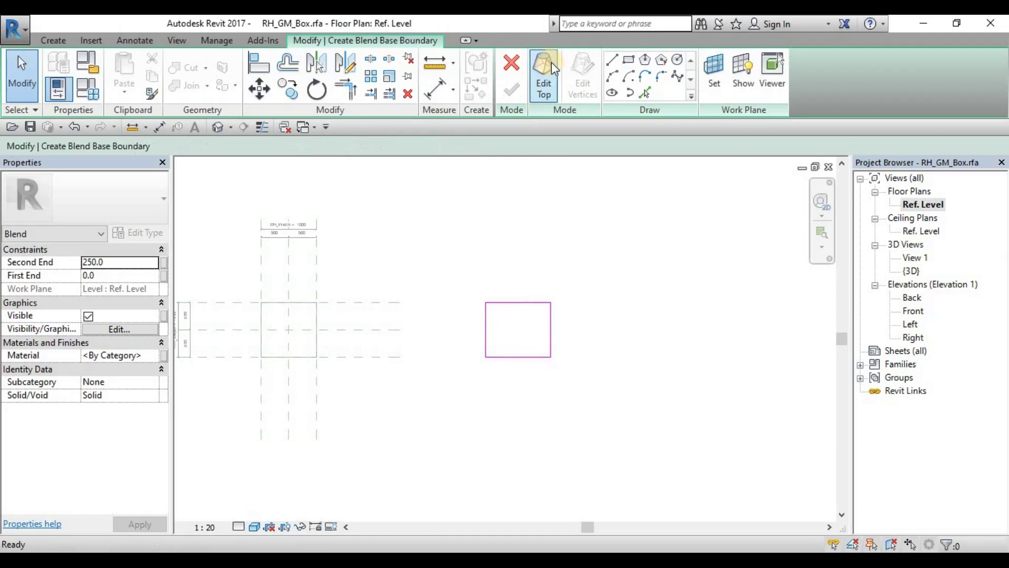
# Sketch the blend's top boundary as a circle of radius 400 mm centred on the rectangular base, and finish the blend
pyautogui.click(550, 66)
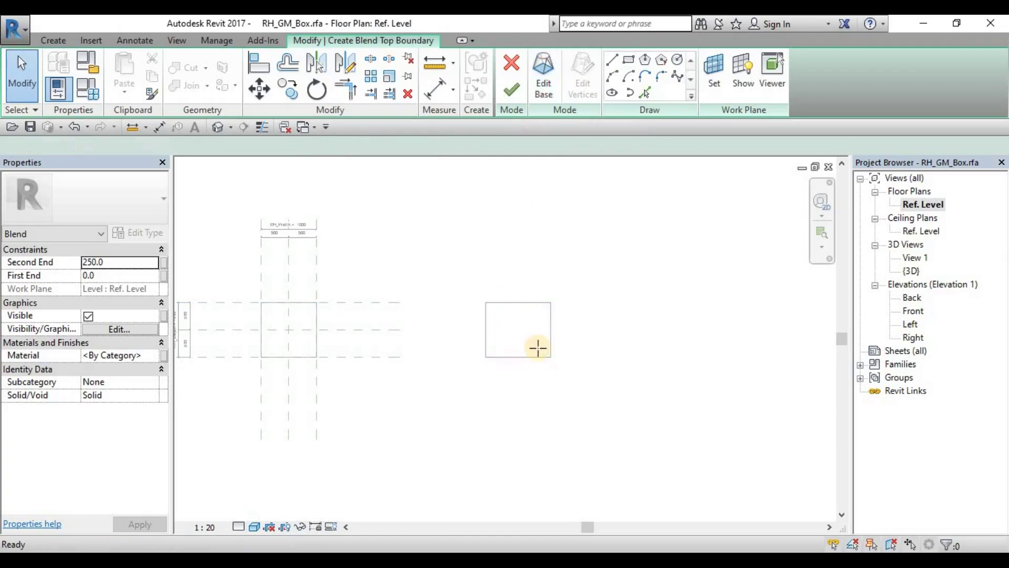
pyautogui.press('l')
pyautogui.press('i')
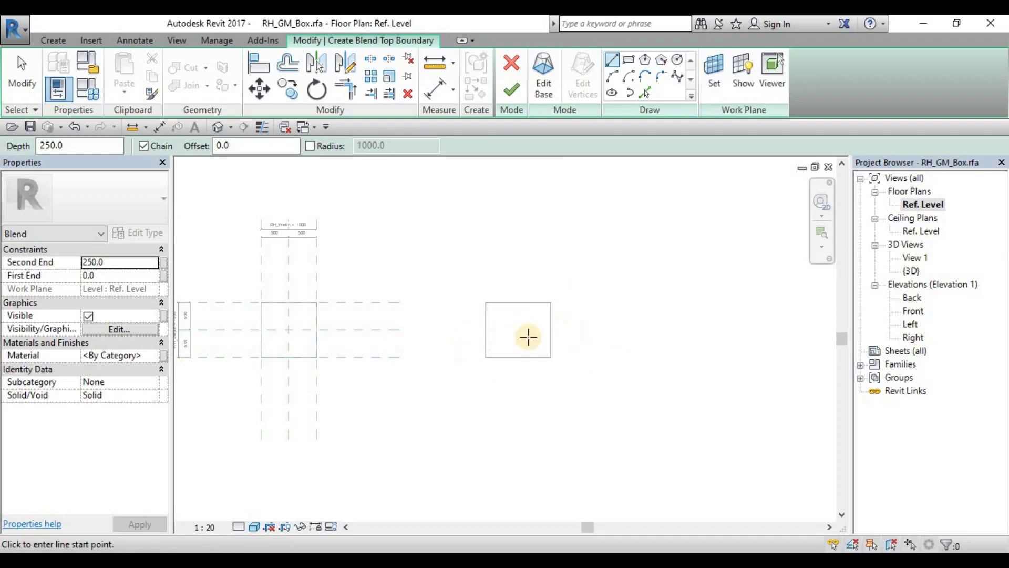
pyautogui.click(676, 61)
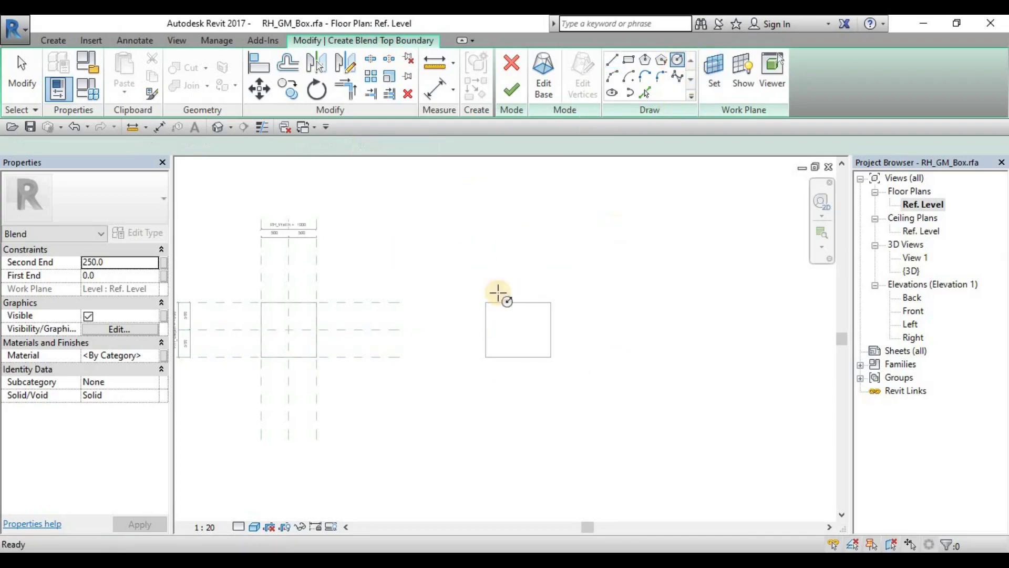
pyautogui.click(518, 330)
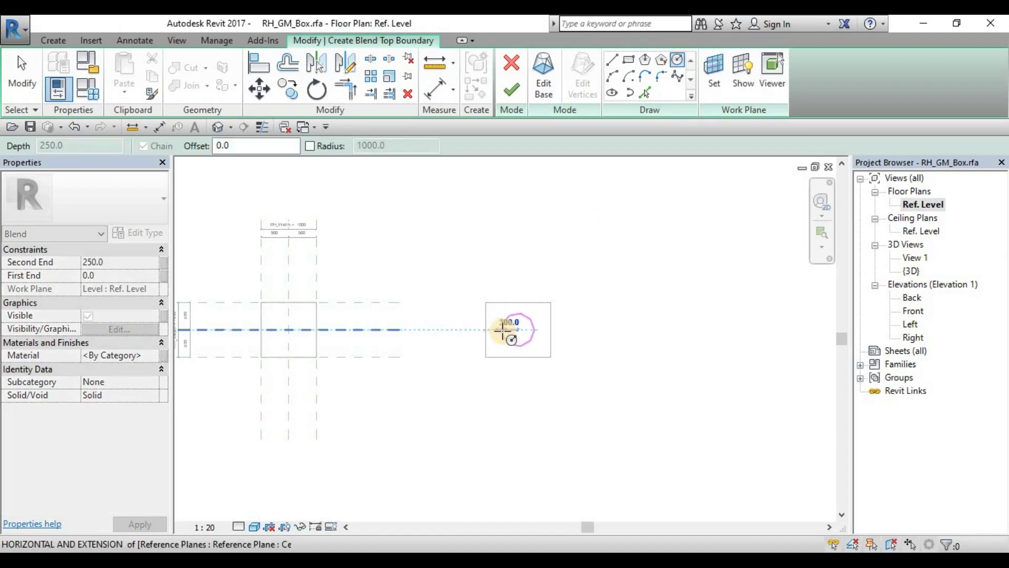
pyautogui.click(499, 329)
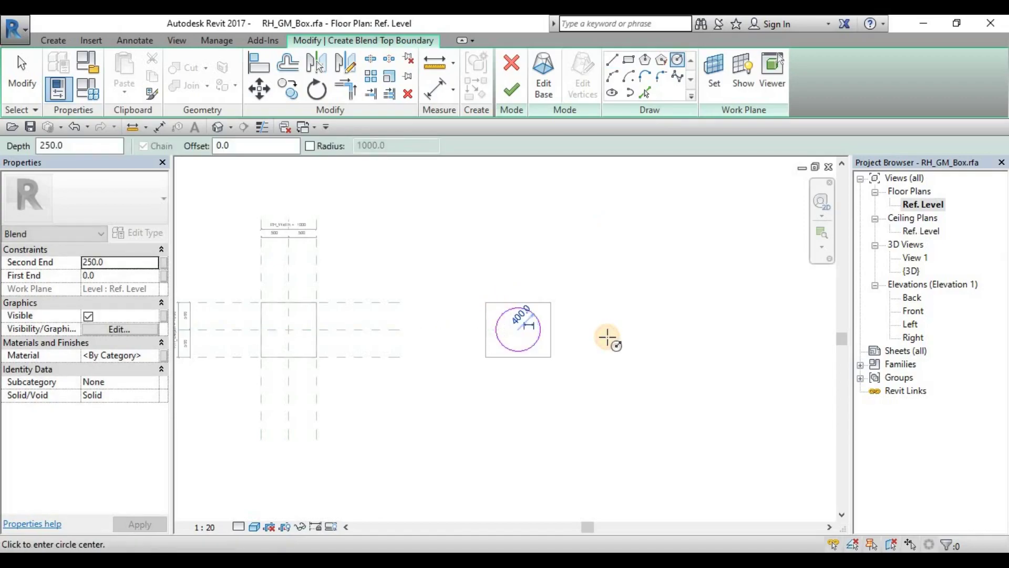
pyautogui.press('Escape')
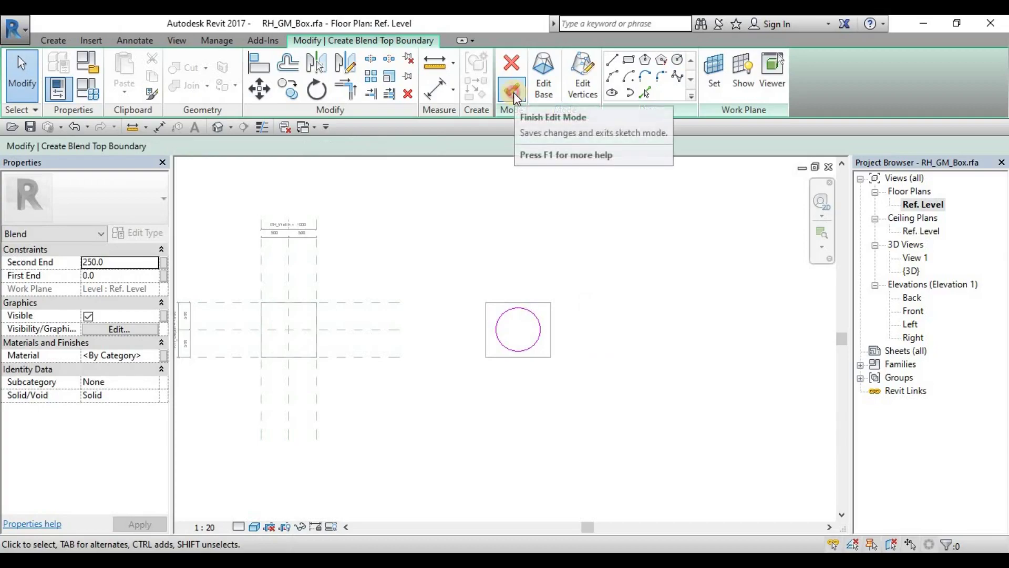
pyautogui.click(513, 94)
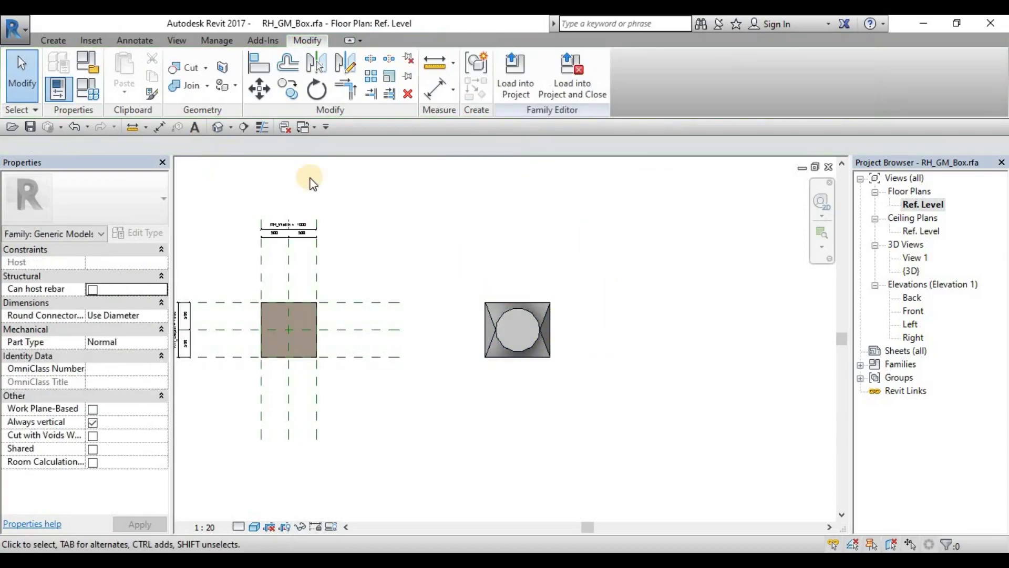
# In the default 3D view, select the rectangle-to-circle blend and stretch its top face upward to make it much taller
pyautogui.click(219, 128)
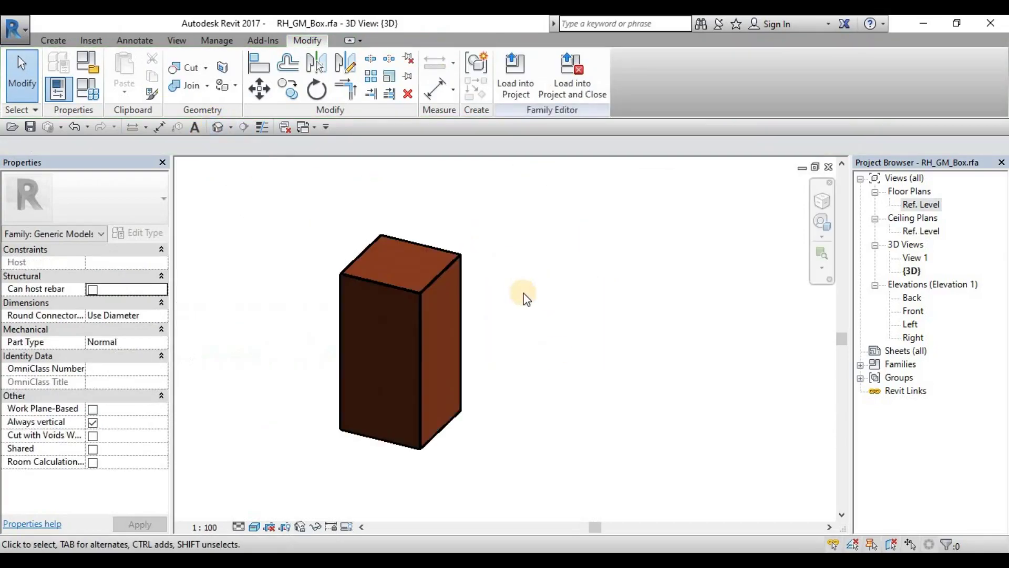
pyautogui.moveTo(535, 313); pyautogui.dragTo(491, 306, button='middle')
pyautogui.scroll(-1, 543, 345)
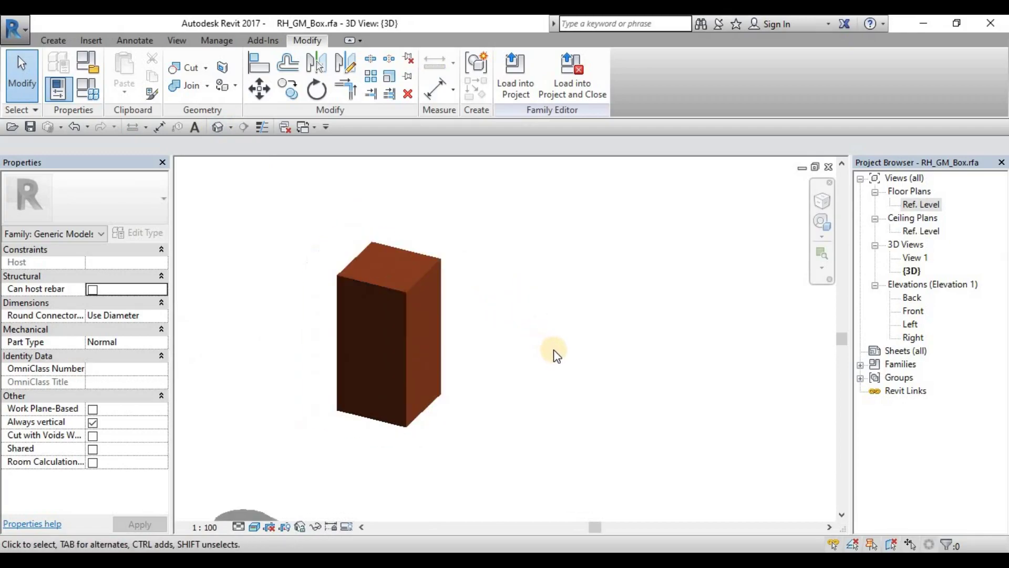
pyautogui.press('z')
pyautogui.press('a')
pyautogui.moveTo(499, 468); pyautogui.dragTo(420, 337, button='middle')
pyautogui.click(386, 383)
pyautogui.moveTo(76, 266); pyautogui.dragTo(103, 269)
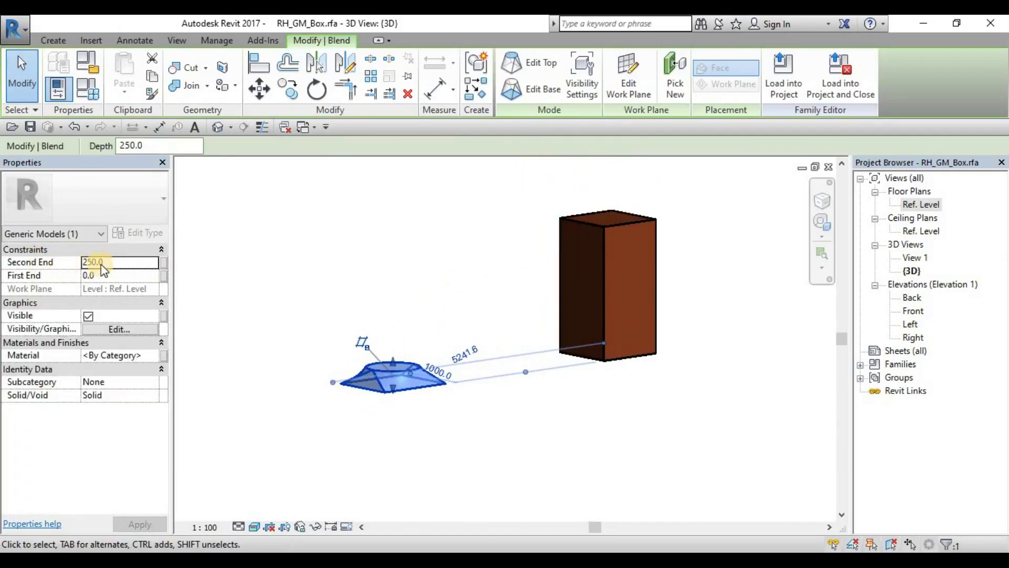
pyautogui.moveTo(392, 358); pyautogui.dragTo(394, 282)
pyautogui.keyDown('shift'); pyautogui.moveTo(400, 294); pyautogui.dragTo(531, 446, button='middle'); pyautogui.keyUp('shift')
pyautogui.press('Escape')
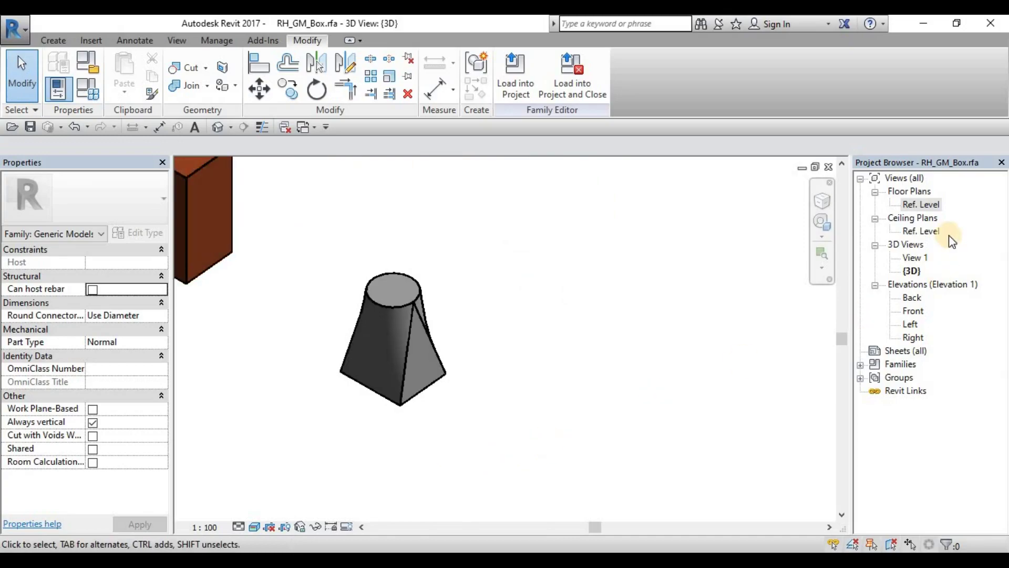
# On the Ref. Level floor plan, start a second Blend and sketch a 6-sided circumscribed polygon as its base below the first blend
pyautogui.doubleClick(914, 205)
pyautogui.moveTo(547, 309); pyautogui.dragTo(458, 289, button='middle')
pyautogui.click(53, 40)
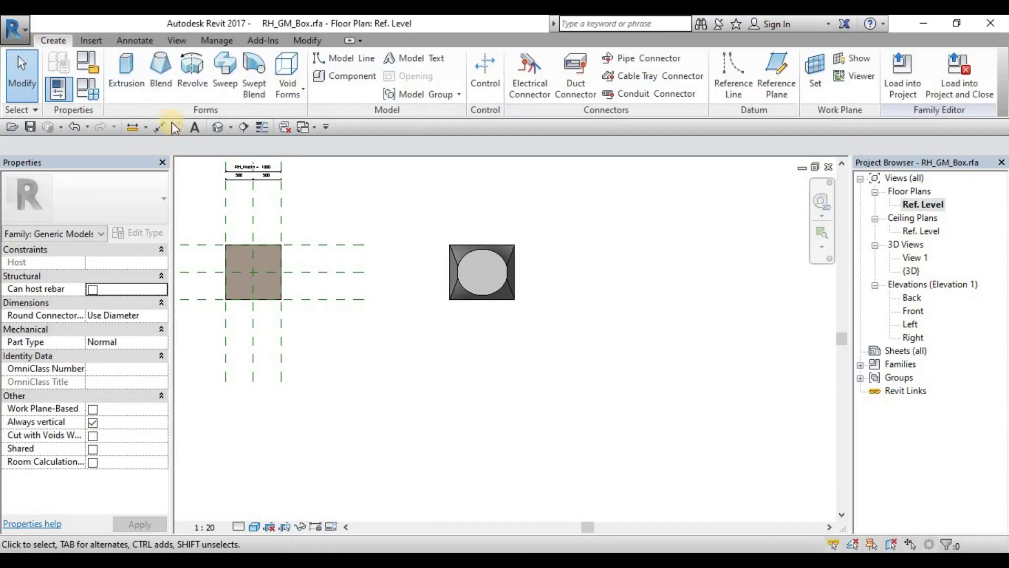
pyautogui.click(160, 74)
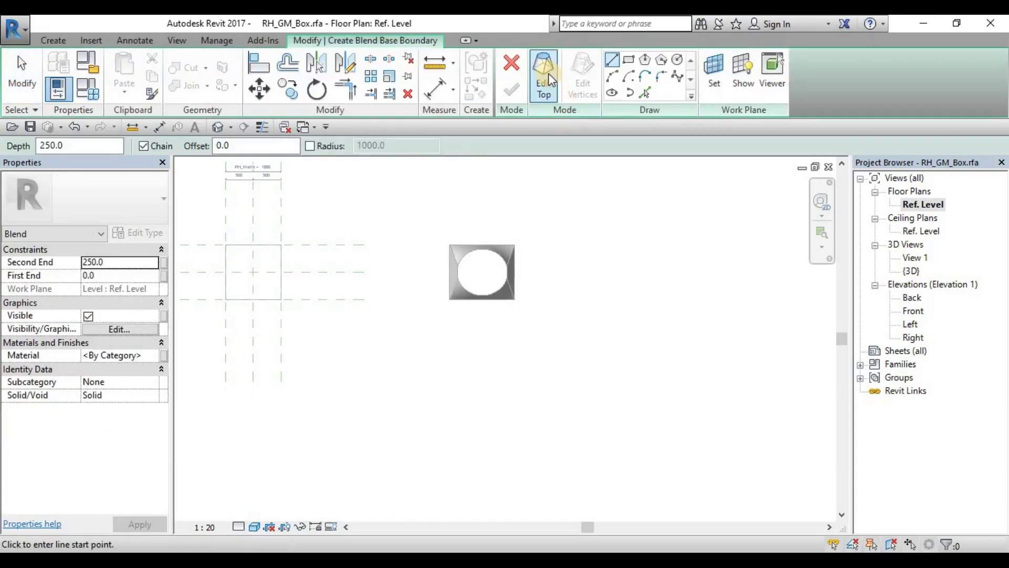
pyautogui.click(661, 60)
pyautogui.click(240, 145)
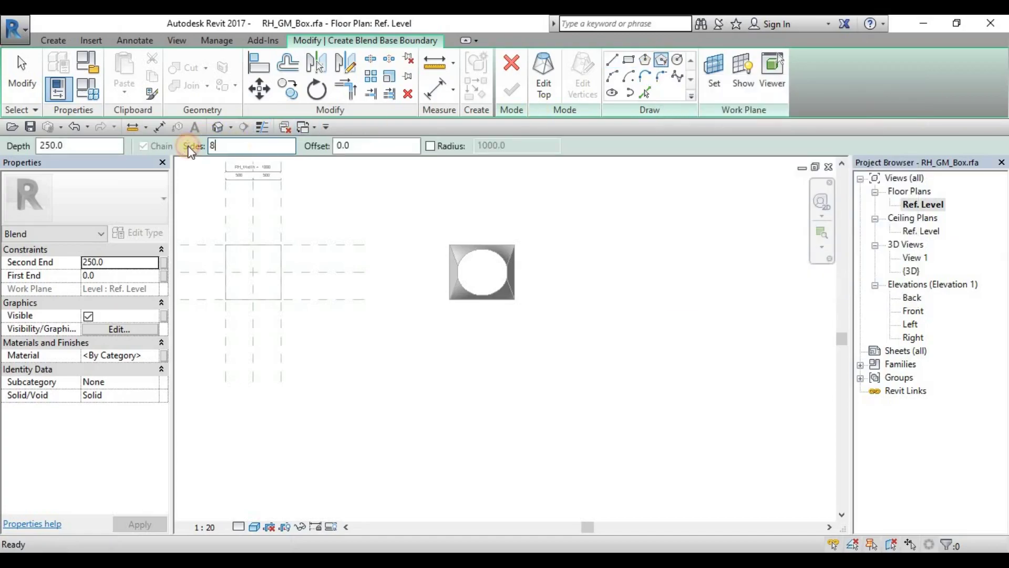
pyautogui.write('4')
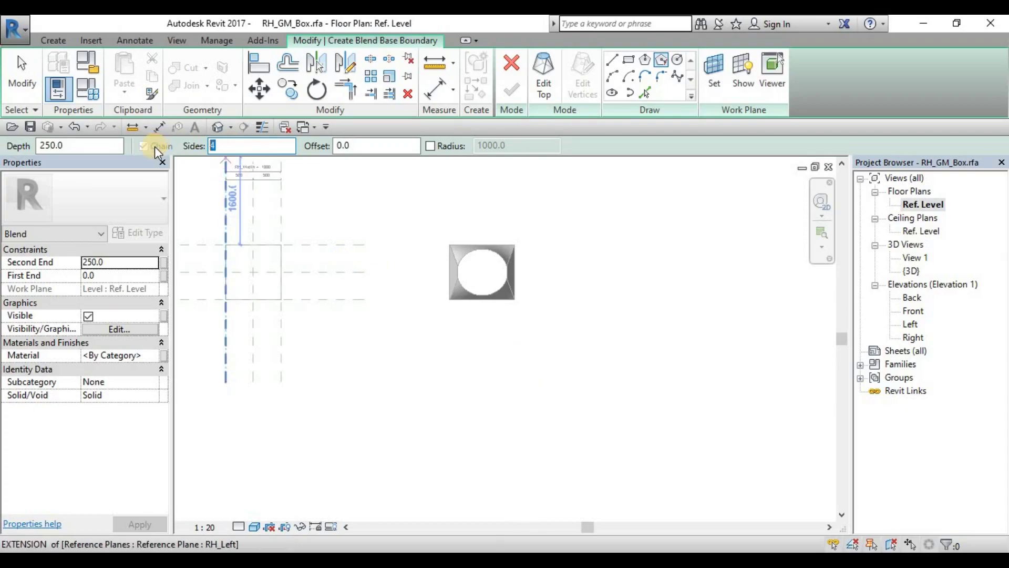
pyautogui.write('6')
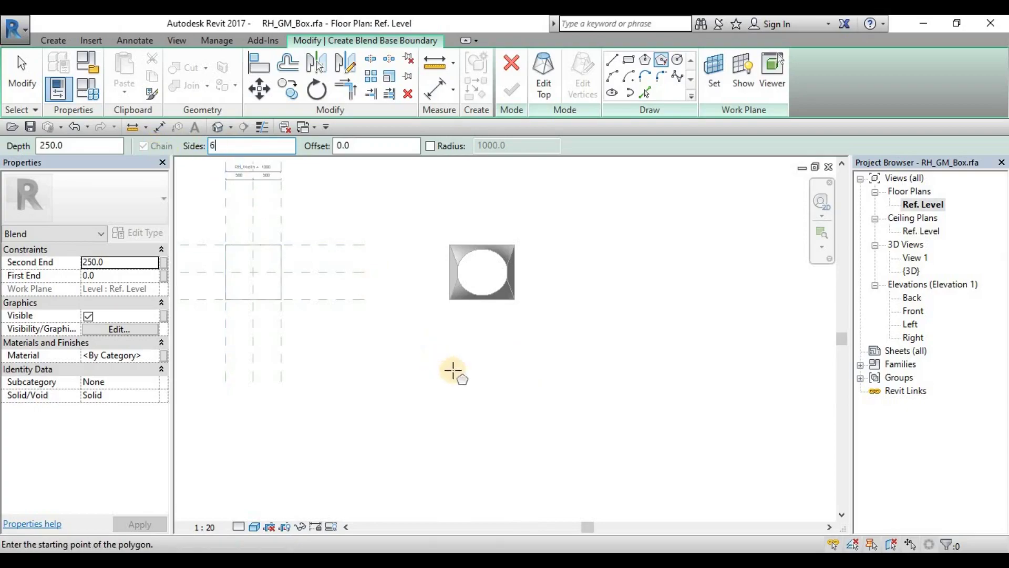
pyautogui.click(488, 382)
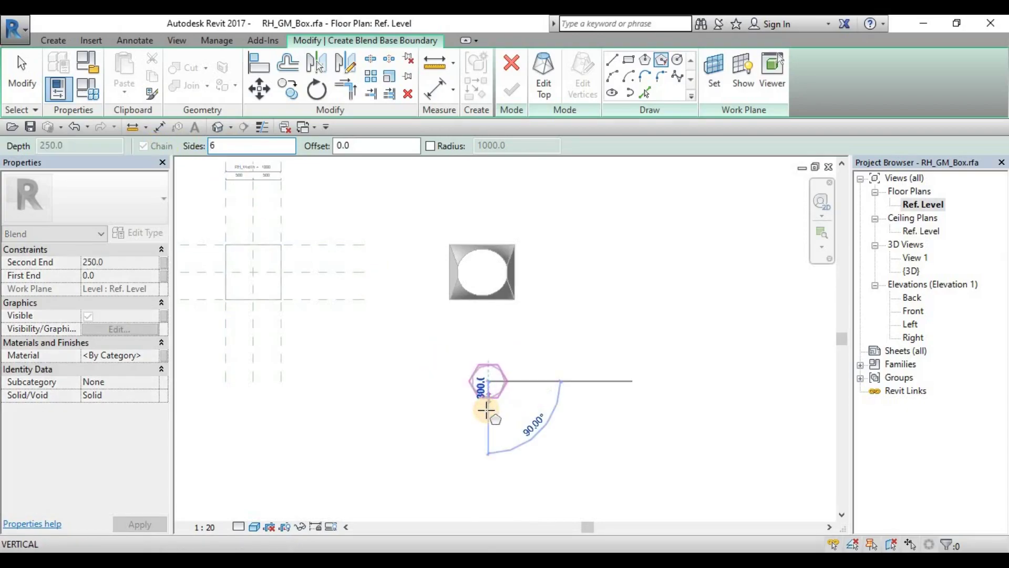
pyautogui.click(615, 375)
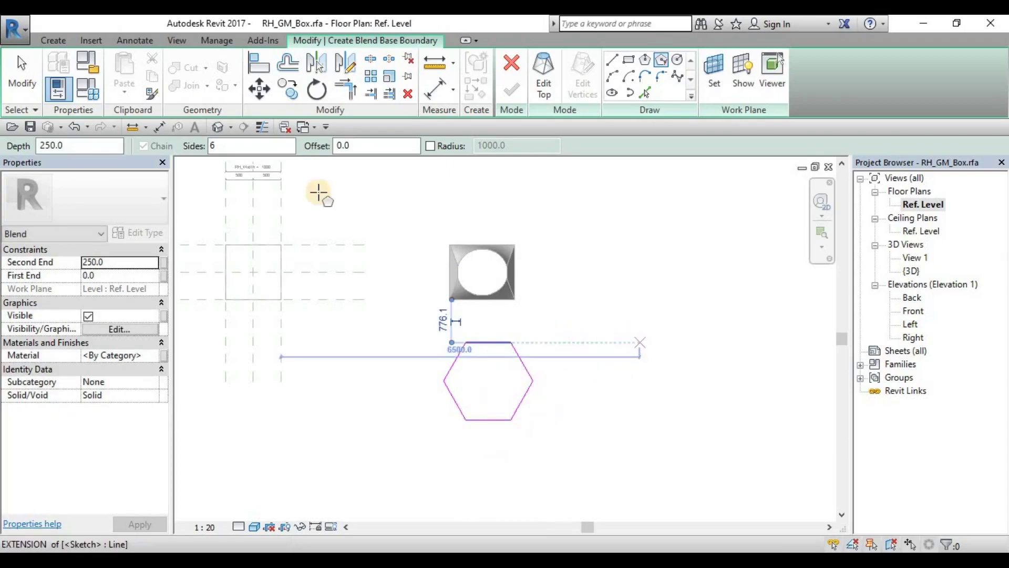
# Try to add an inscribed 3-sided polygon with sides about 1039 mm long, centred inside the hexagon in the base boundary sketch
pyautogui.click(646, 61)
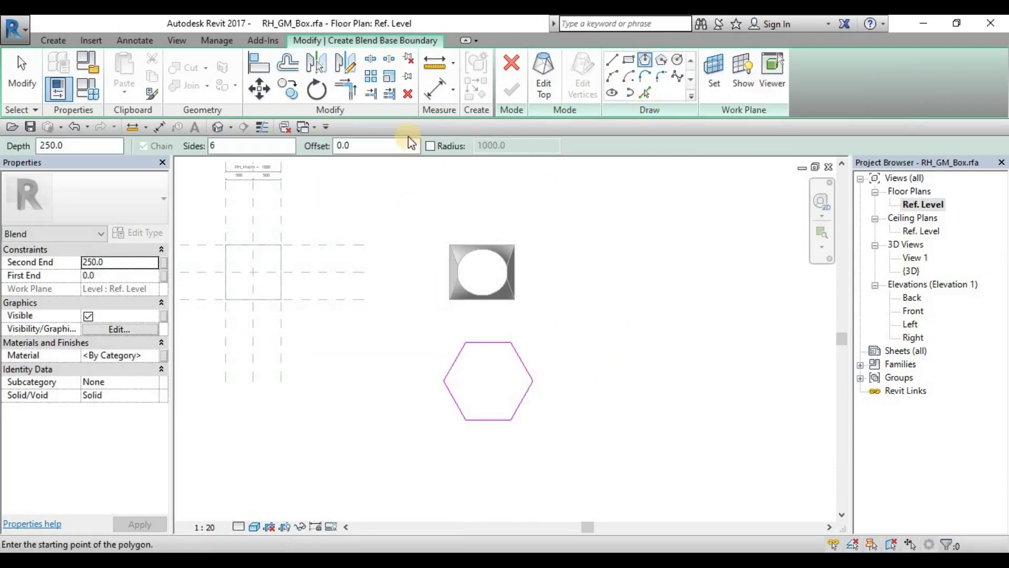
pyautogui.doubleClick(215, 146)
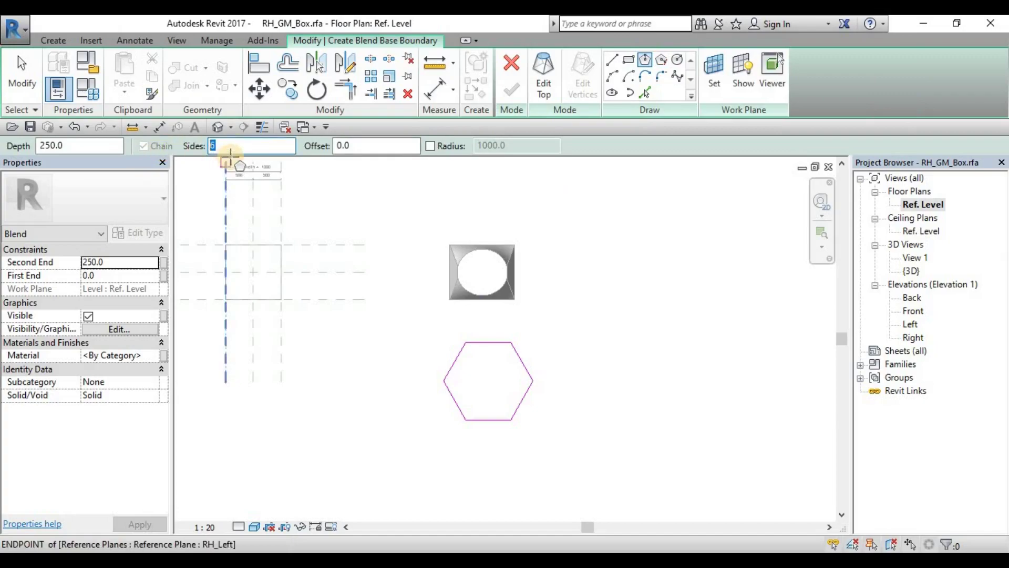
pyautogui.write('3')
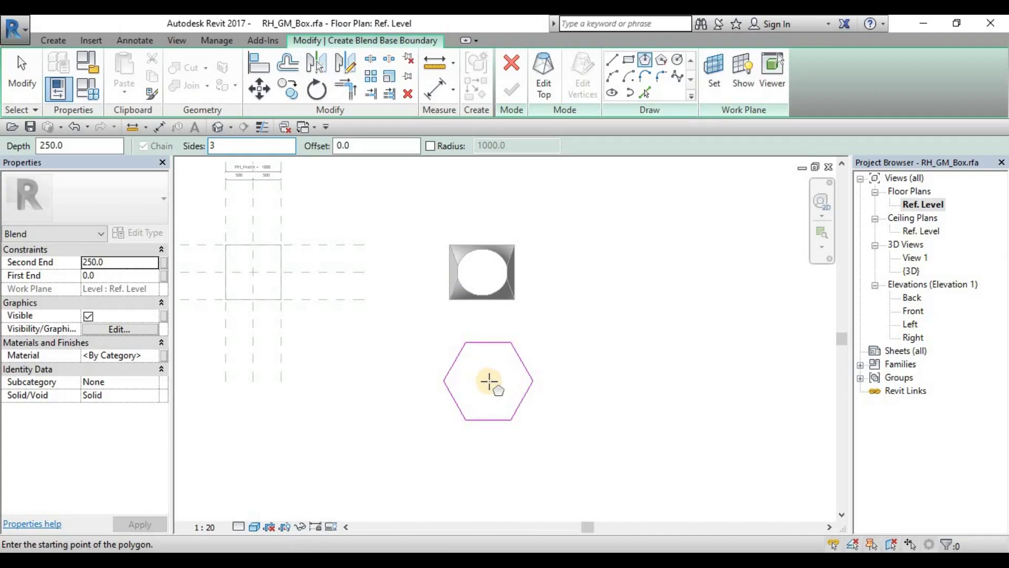
pyautogui.click(487, 380)
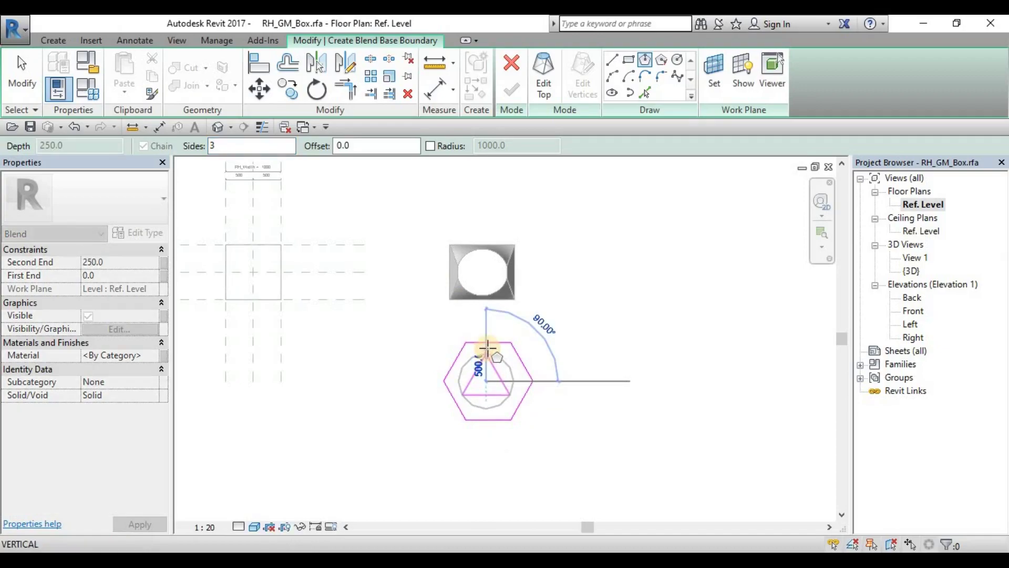
pyautogui.click(487, 347)
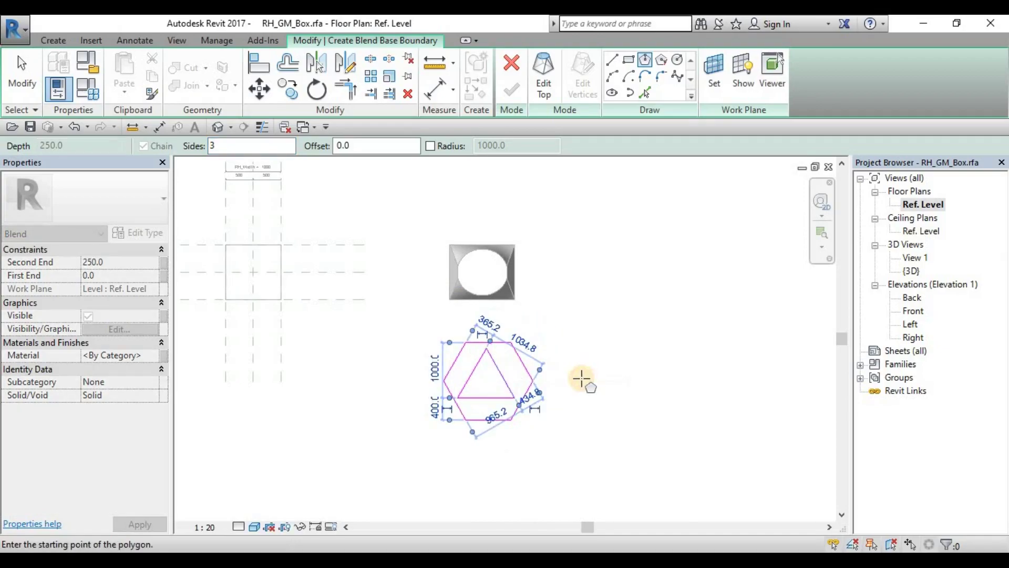
pyautogui.press('Escape')
pyautogui.press('Escape')
pyautogui.click(504, 378)
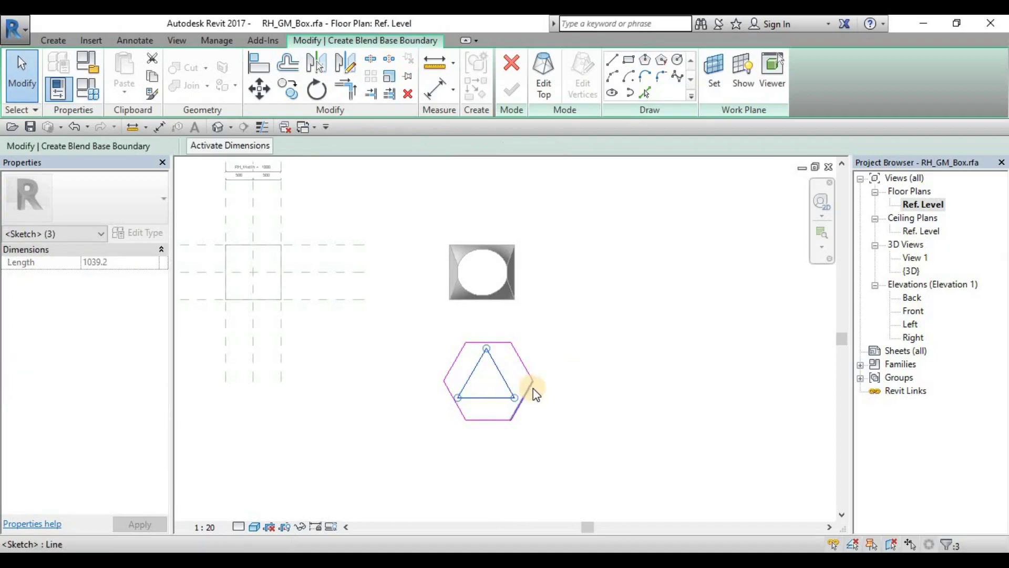
pyautogui.click(590, 383)
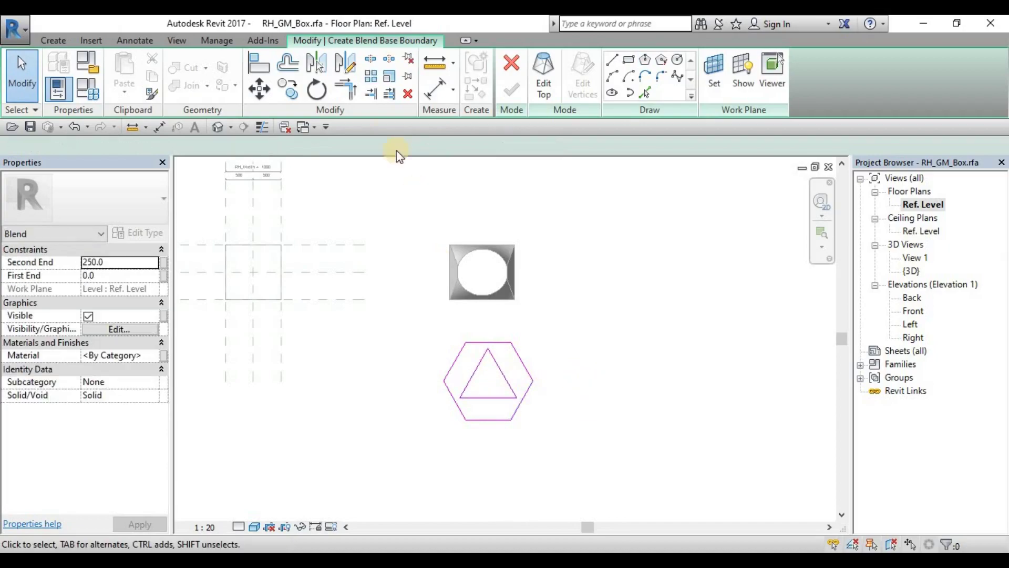
# Delete the triangle inside the hexagon from the blend's base boundary sketch
pyautogui.moveTo(554, 169); pyautogui.dragTo(514, 173, button='middle')
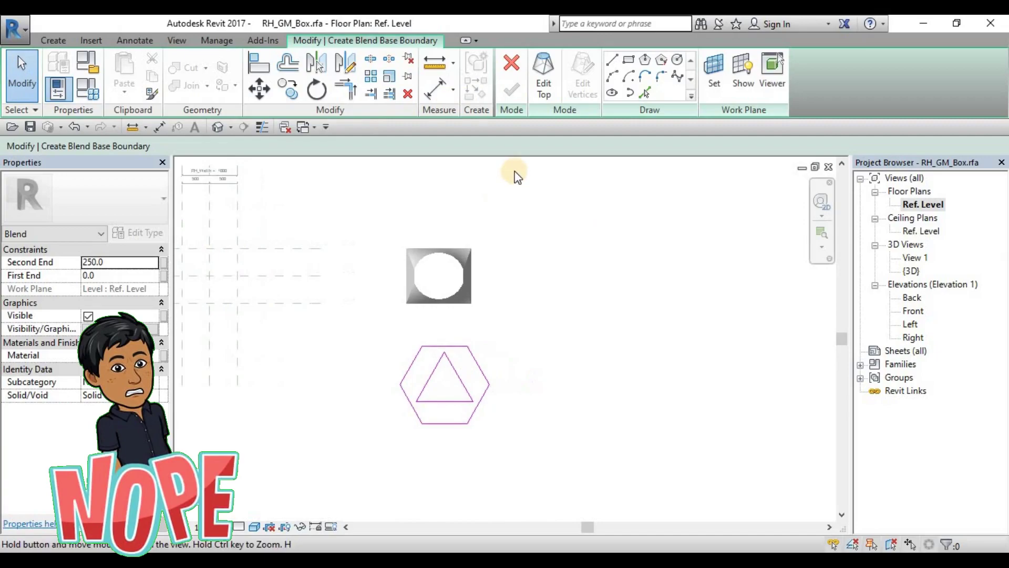
pyautogui.click(462, 384)
pyautogui.press('Delete')
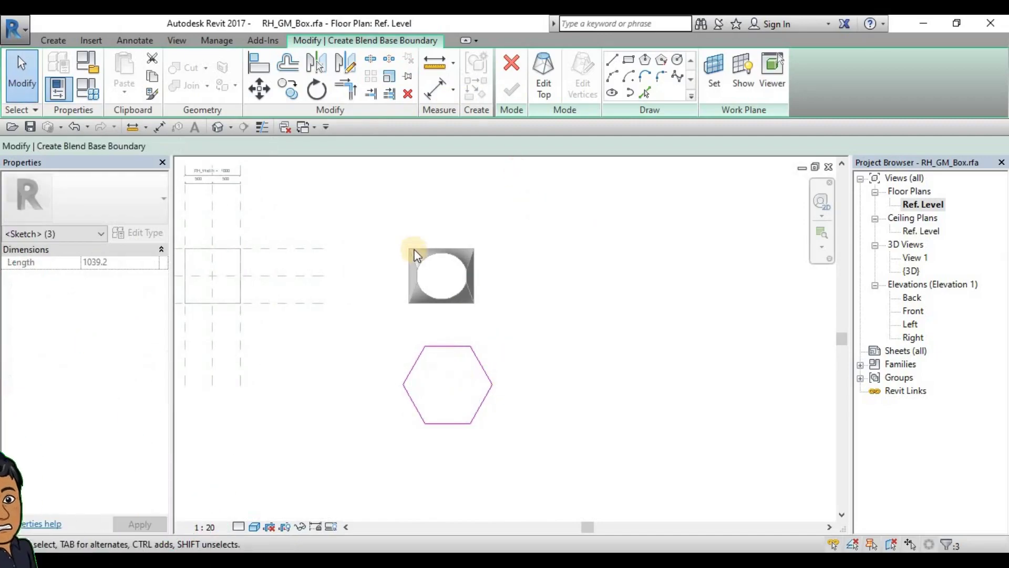
pyautogui.moveTo(468, 258); pyautogui.dragTo(500, 260, button='middle')
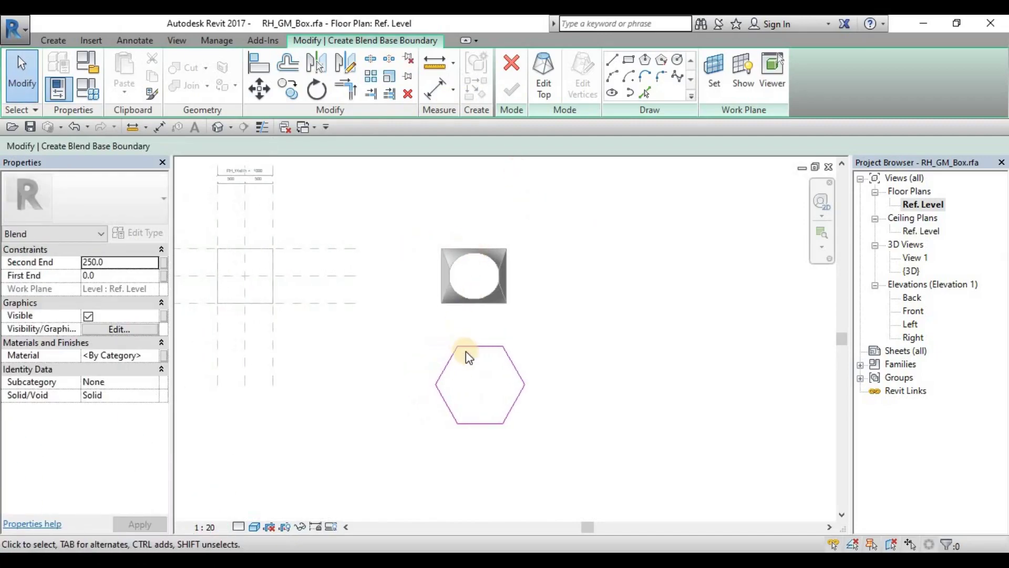
# Sketch the blend's top boundary as an inscribed 3-sided polygon of radius about 600 mm centred in the hexagon, and finish the blend
pyautogui.click(545, 83)
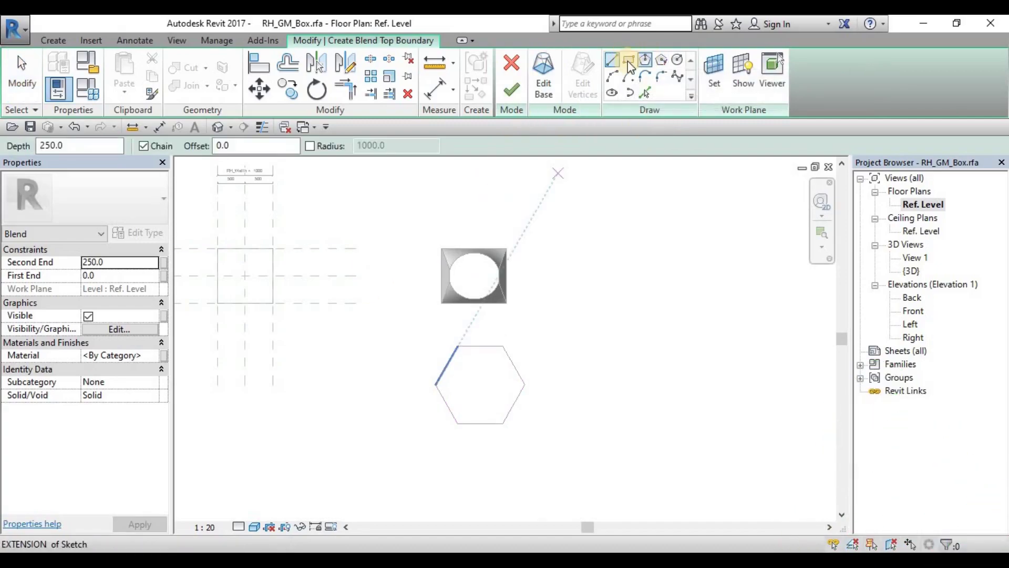
pyautogui.click(642, 61)
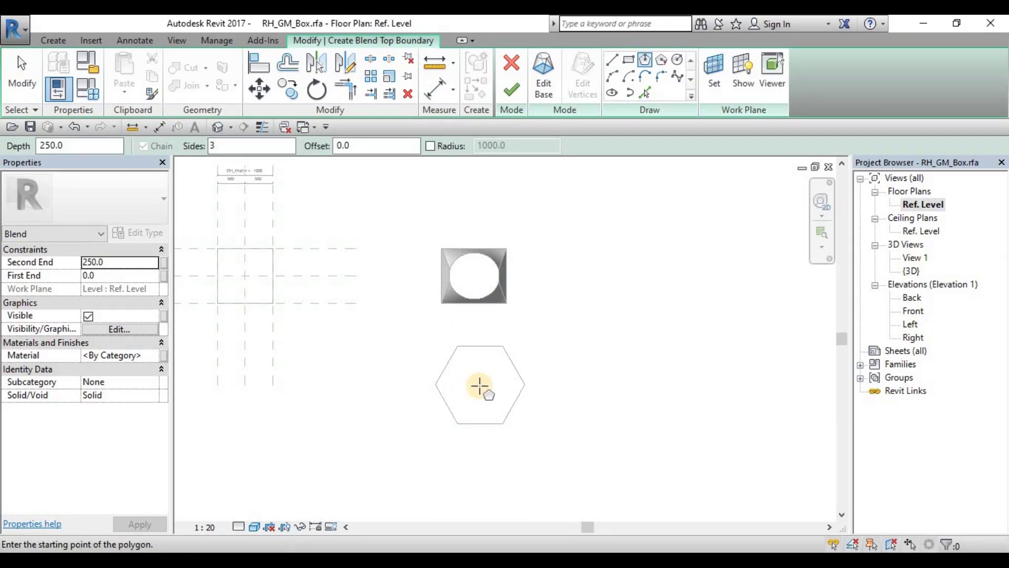
pyautogui.click(478, 384)
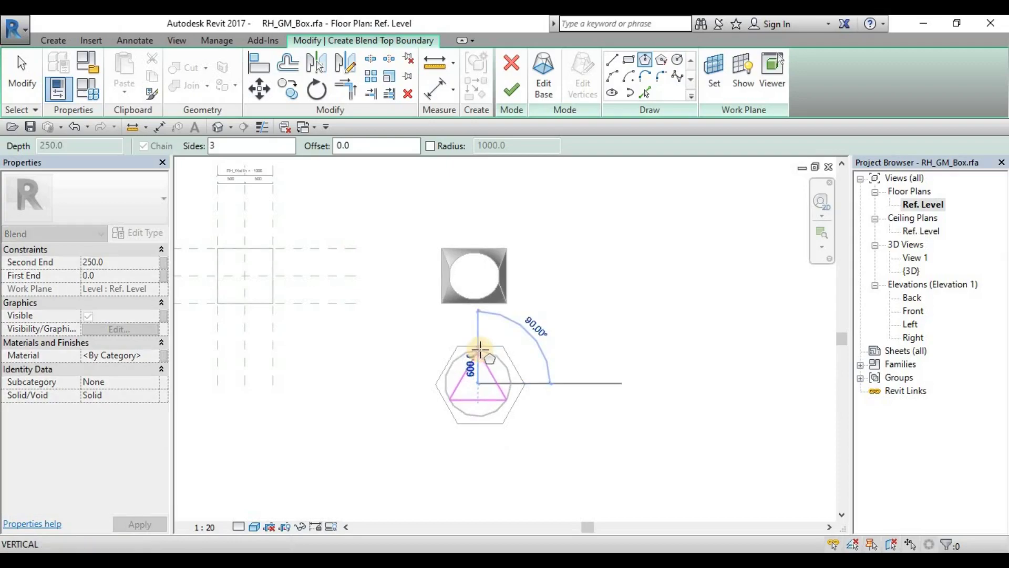
pyautogui.click(478, 352)
pyautogui.press('Escape')
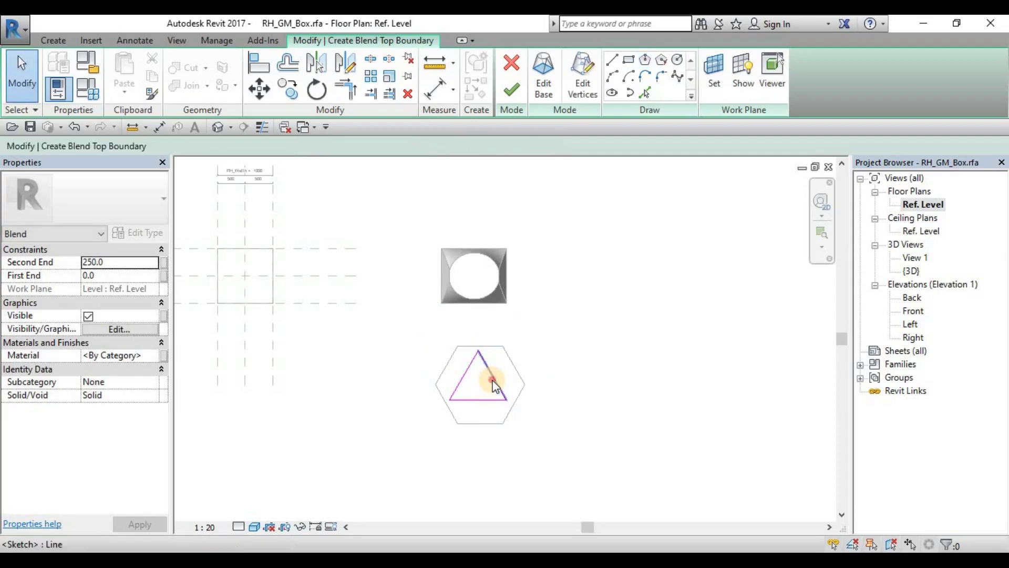
pyautogui.press('Tab')
pyautogui.click(494, 380)
pyautogui.click(615, 392)
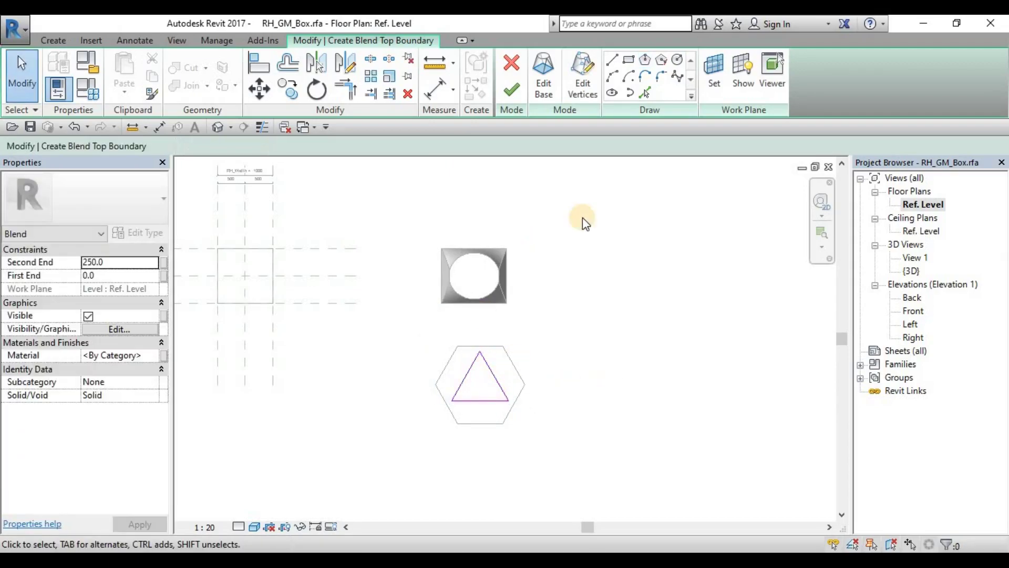
pyautogui.click(516, 89)
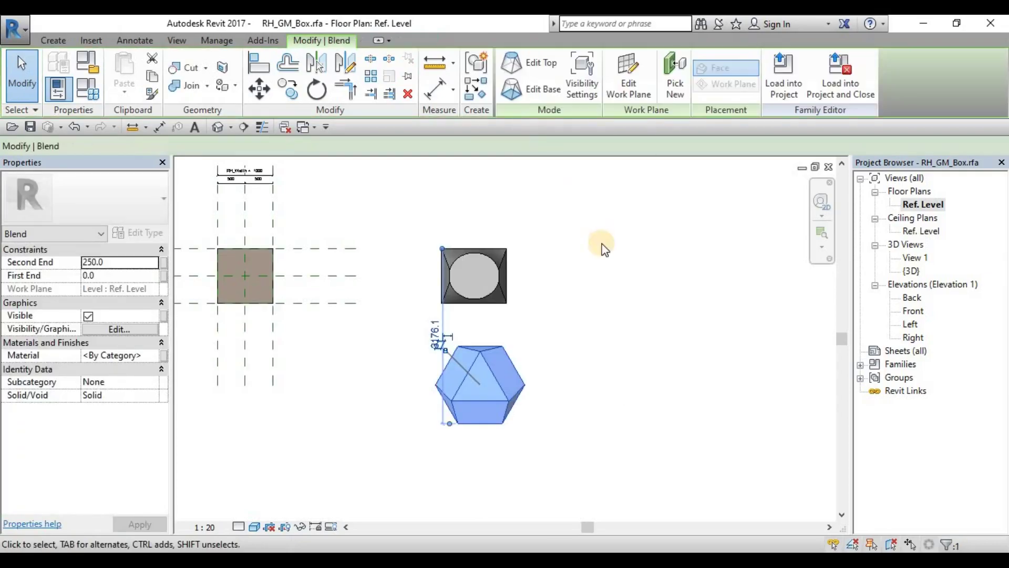
# In the default 3D view, select the hexagon-to-triangle blend and stretch its top face upward to make it much taller
pyautogui.click(217, 126)
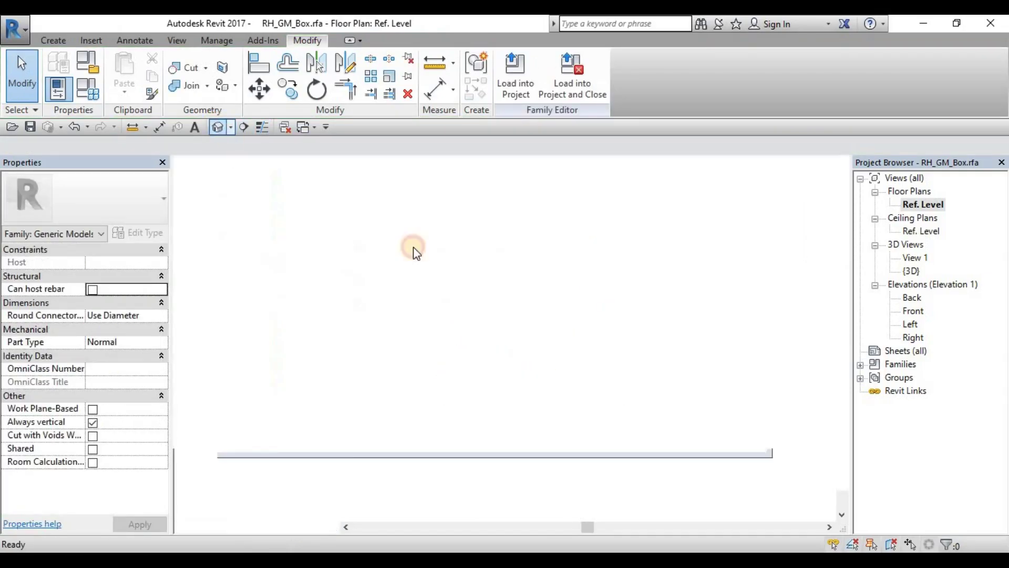
pyautogui.moveTo(392, 419)
pyautogui.keyDown('shift'); pyautogui.mouseDown(button='middle')
pyautogui.moveTo(342, 342)
pyautogui.moveTo(363, 292)
pyautogui.moveTo(278, 390)
pyautogui.mouseUp(button='middle'); pyautogui.keyUp('shift')
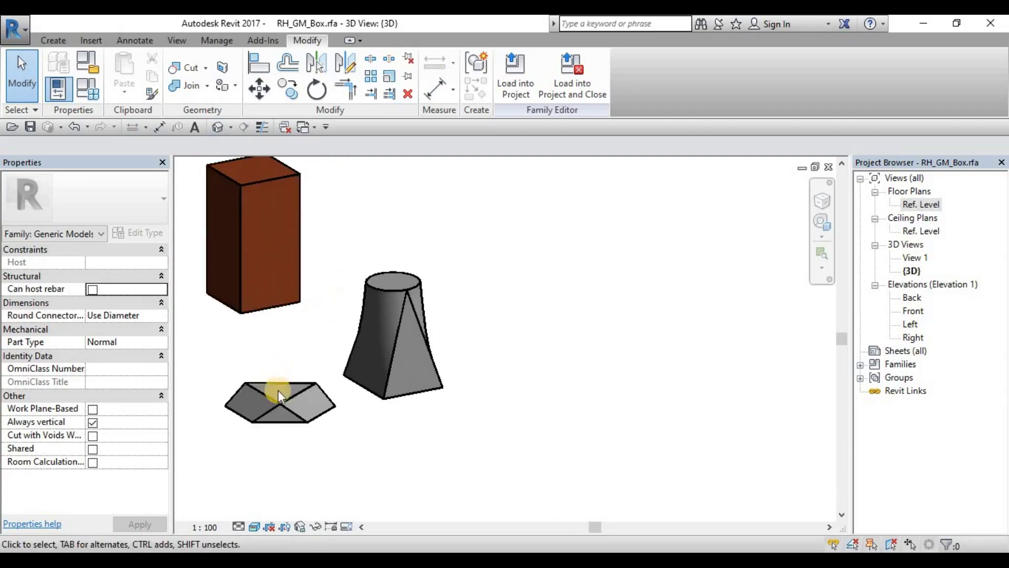
pyautogui.click(282, 404)
pyautogui.moveTo(293, 380); pyautogui.dragTo(356, 362)
pyautogui.press('Escape')
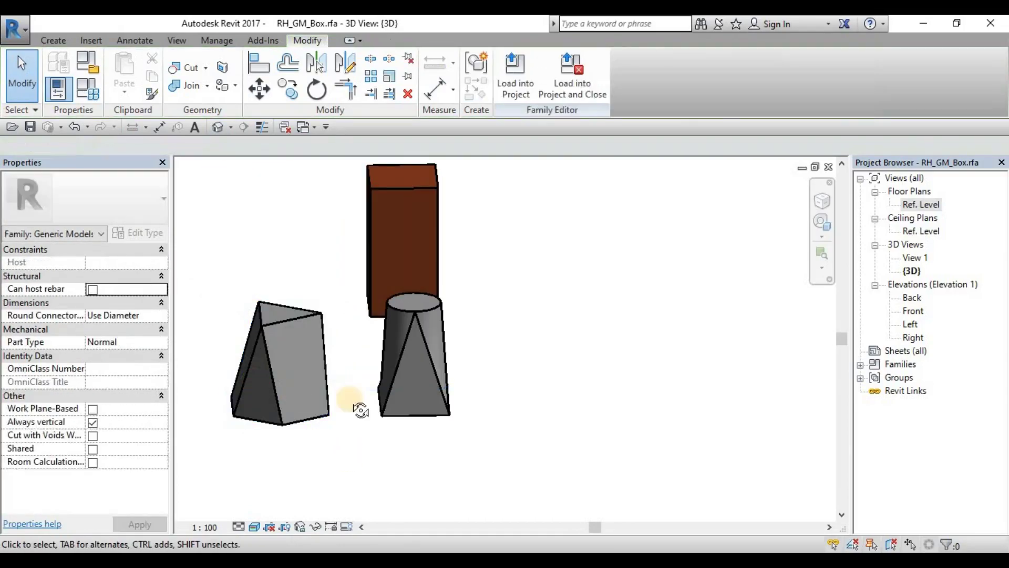
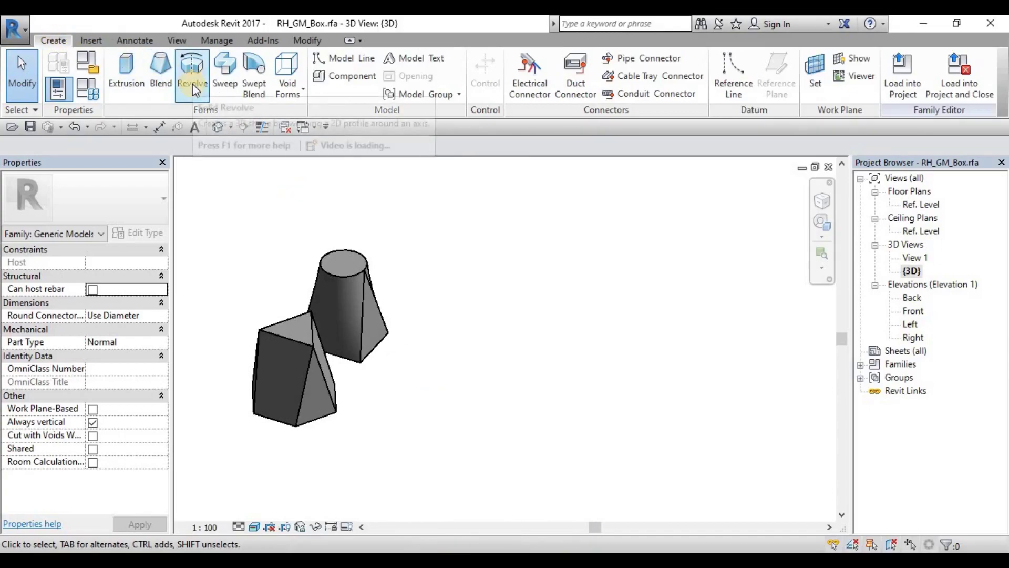
# On the Ref. Level floor plan, start a Revolve and sketch a vertical axis line about 3600 mm long beside the two blends
pyautogui.doubleClick(922, 205)
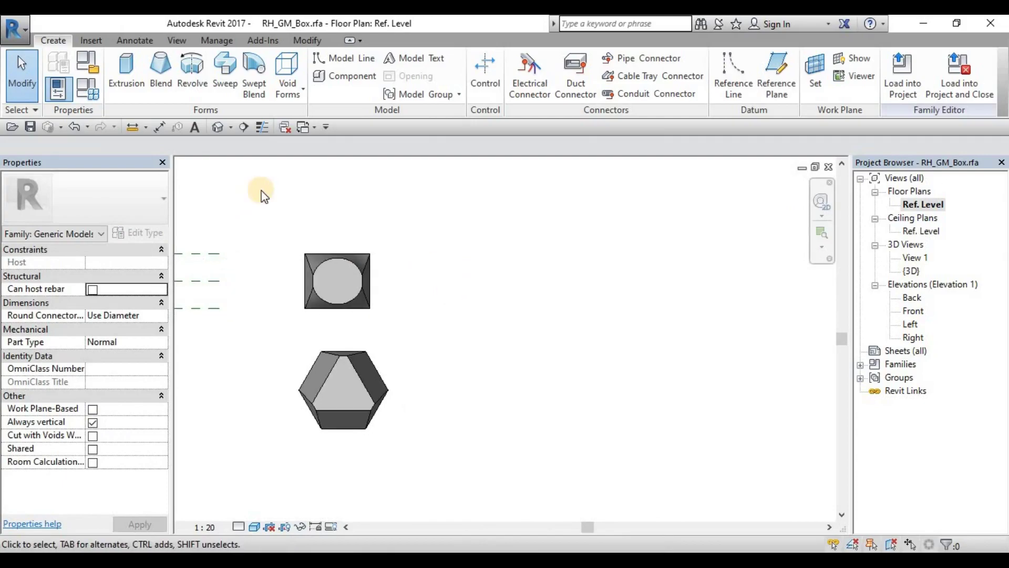
pyautogui.click(192, 65)
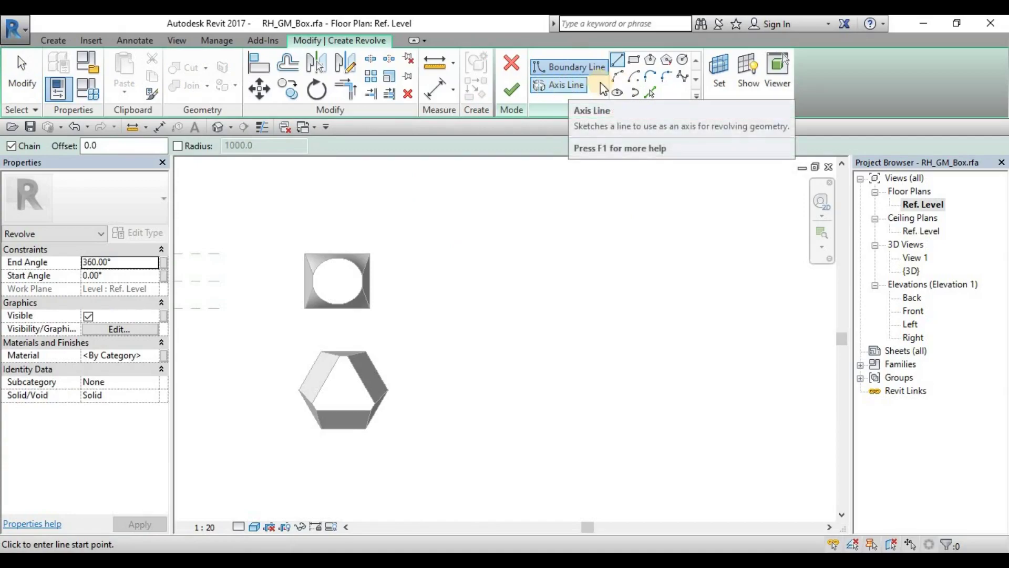
pyautogui.click(566, 86)
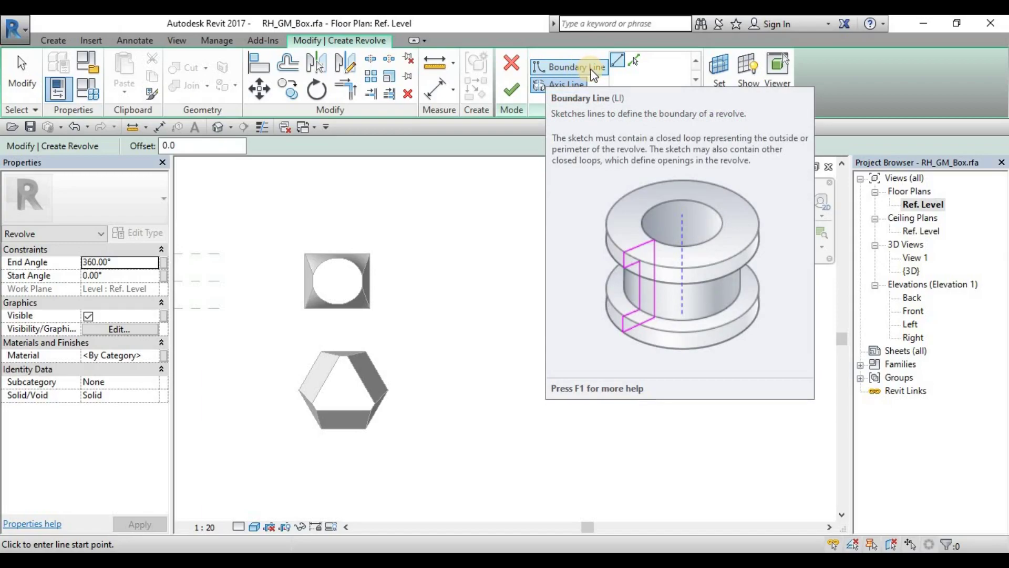
pyautogui.click(560, 96)
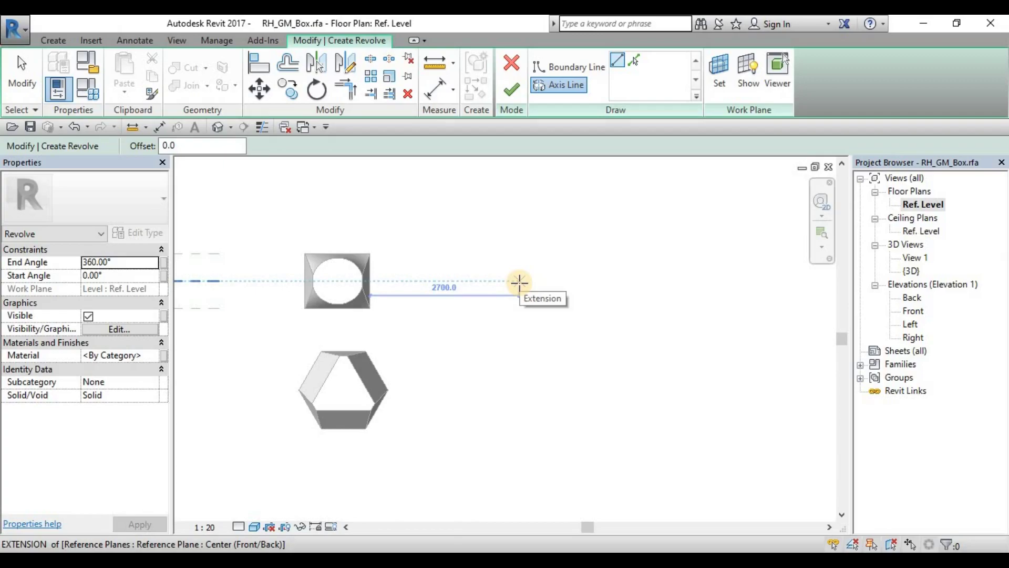
pyautogui.click(535, 254)
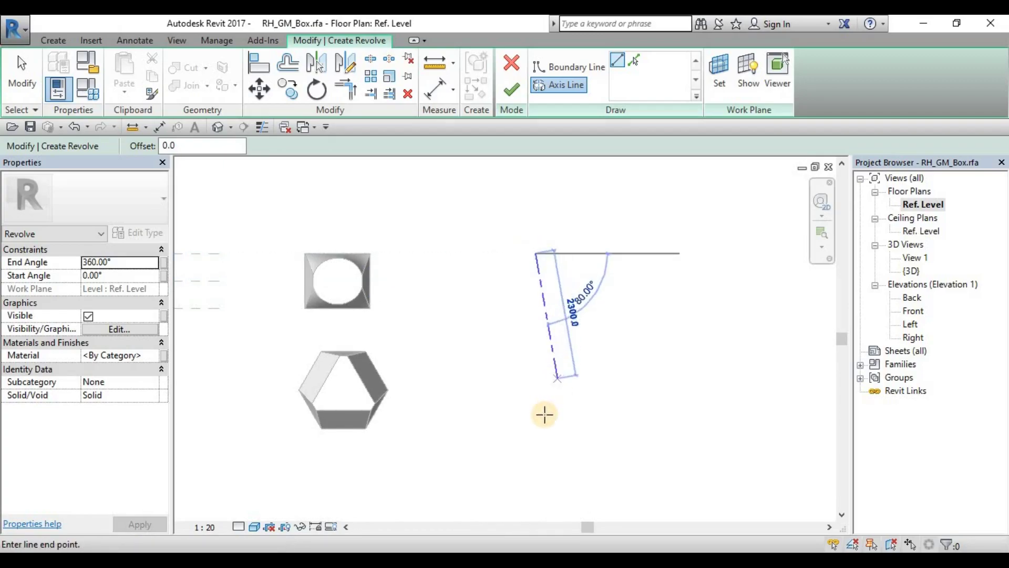
pyautogui.click(538, 452)
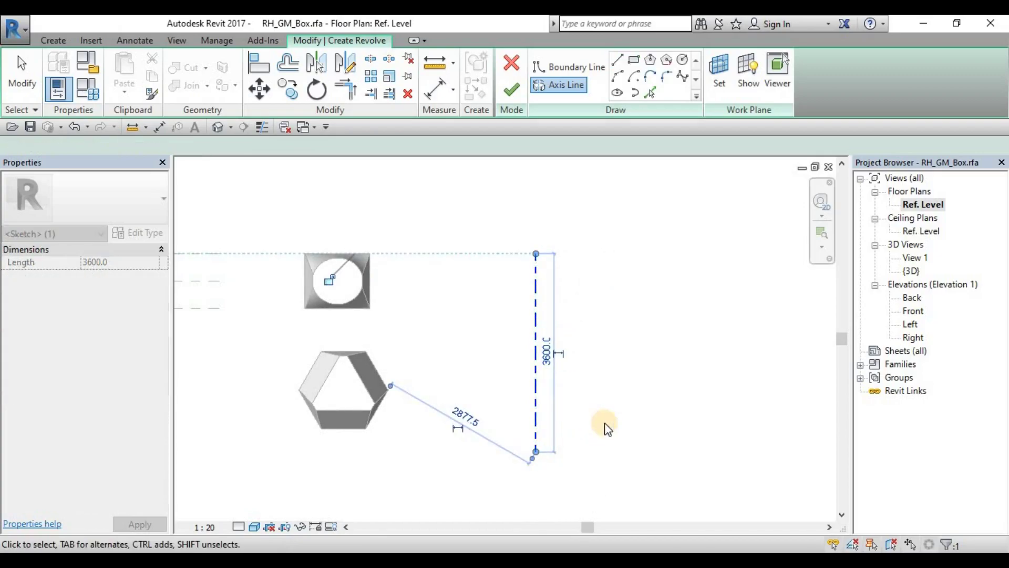
pyautogui.press('Escape')
pyautogui.press('Escape')
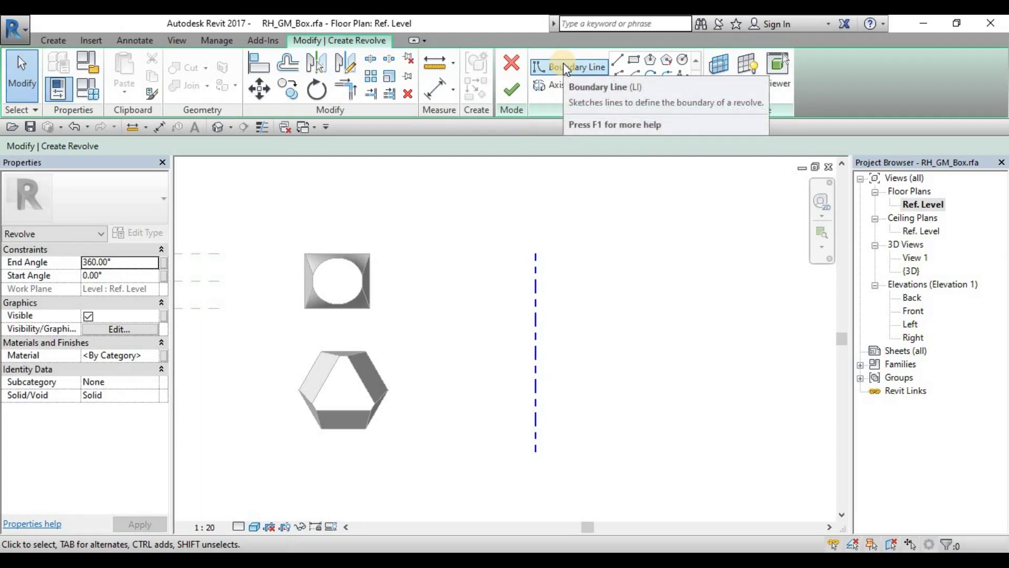
# Sketch a closed half-spool boundary against the axis, with a narrow stem, an upper flange and a flared base about 1590 mm wide
pyautogui.click(565, 68)
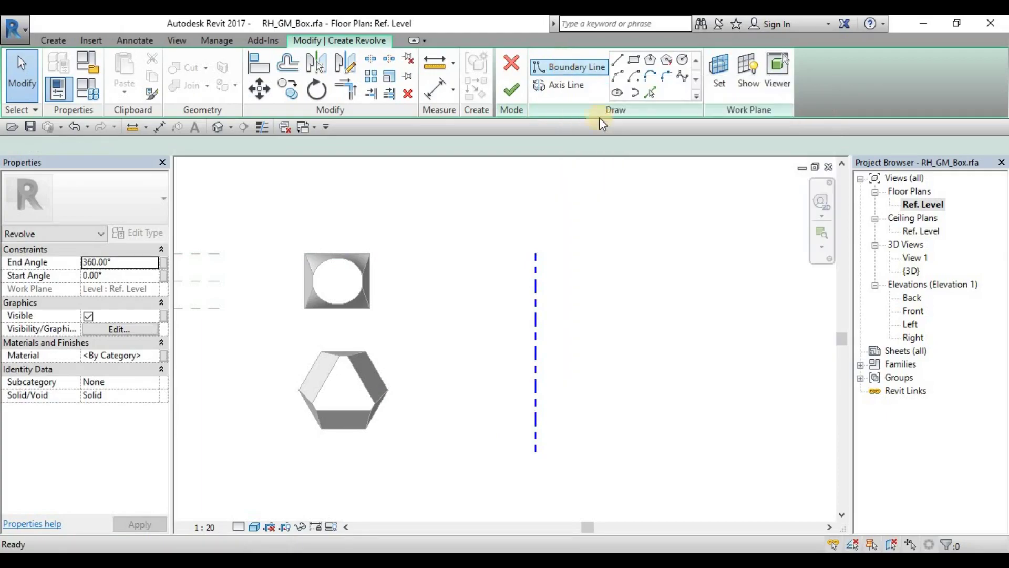
pyautogui.moveTo(529, 272); pyautogui.dragTo(495, 250, button='middle')
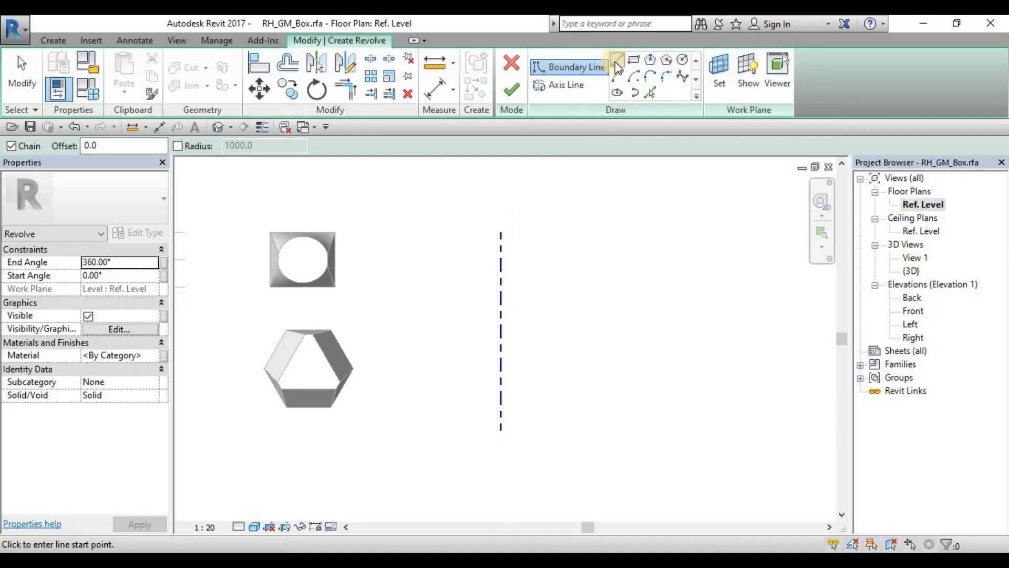
pyautogui.click(503, 260)
pyautogui.click(578, 259)
pyautogui.click(578, 281)
pyautogui.click(534, 286)
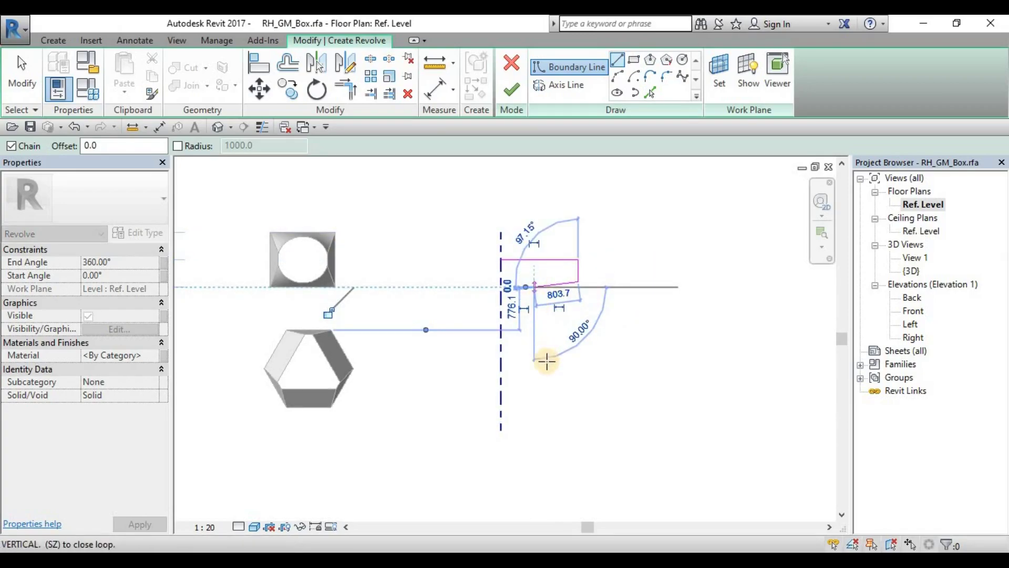
pyautogui.click(535, 392)
pyautogui.click(589, 419)
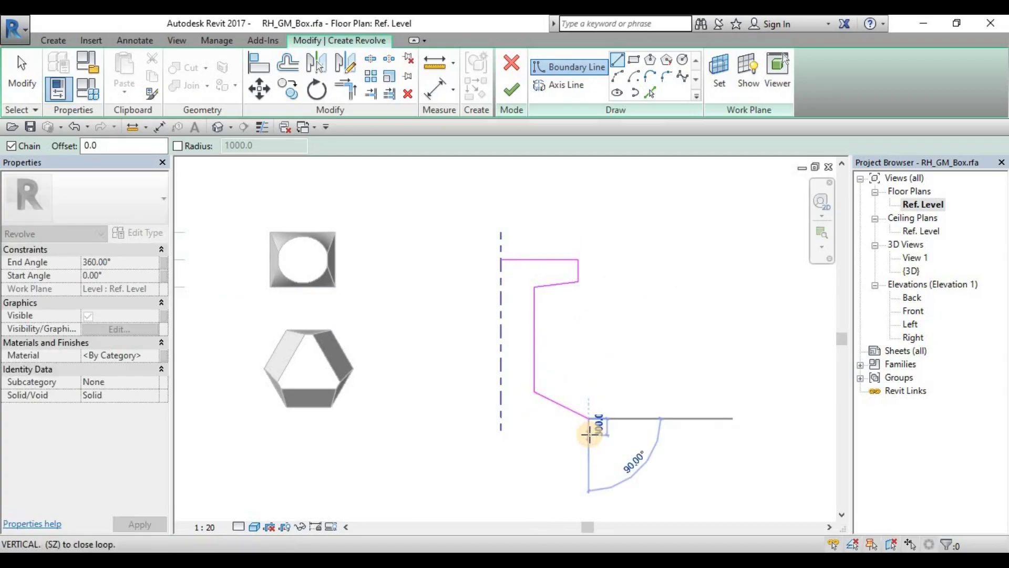
pyautogui.click(589, 430)
pyautogui.click(501, 430)
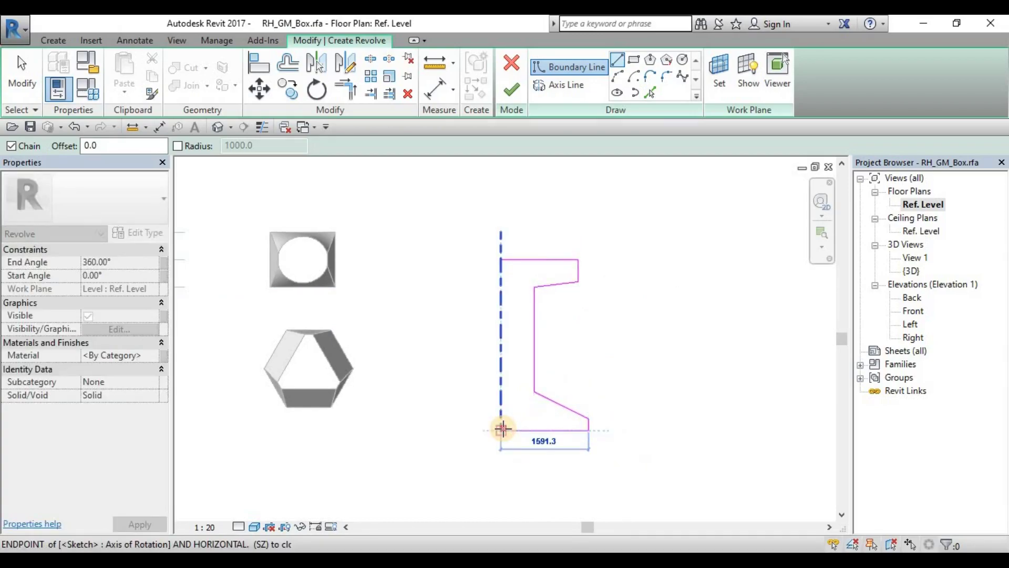
pyautogui.click(502, 260)
pyautogui.press('Escape')
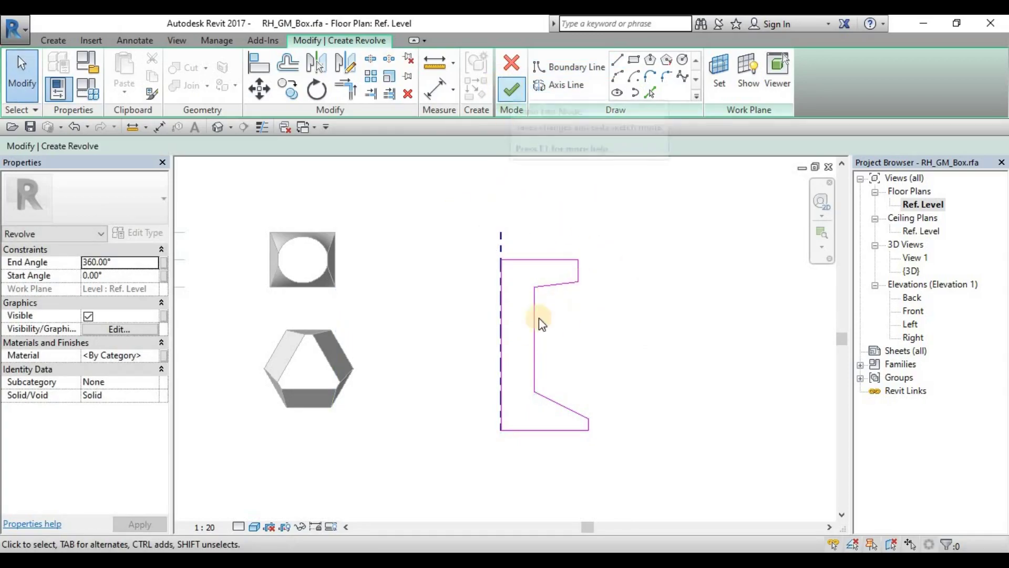
# Finish the 360° revolve and show it in the default 3D view
pyautogui.click(512, 90)
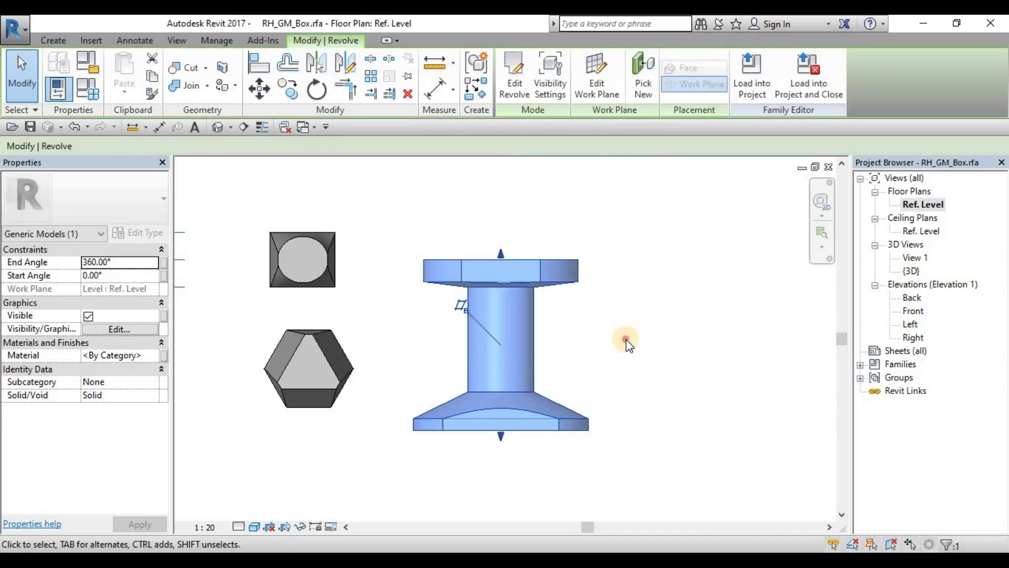
pyautogui.click(223, 126)
pyautogui.keyDown('shift'); pyautogui.moveTo(518, 345); pyautogui.dragTo(541, 385, button='middle'); pyautogui.keyUp('shift')
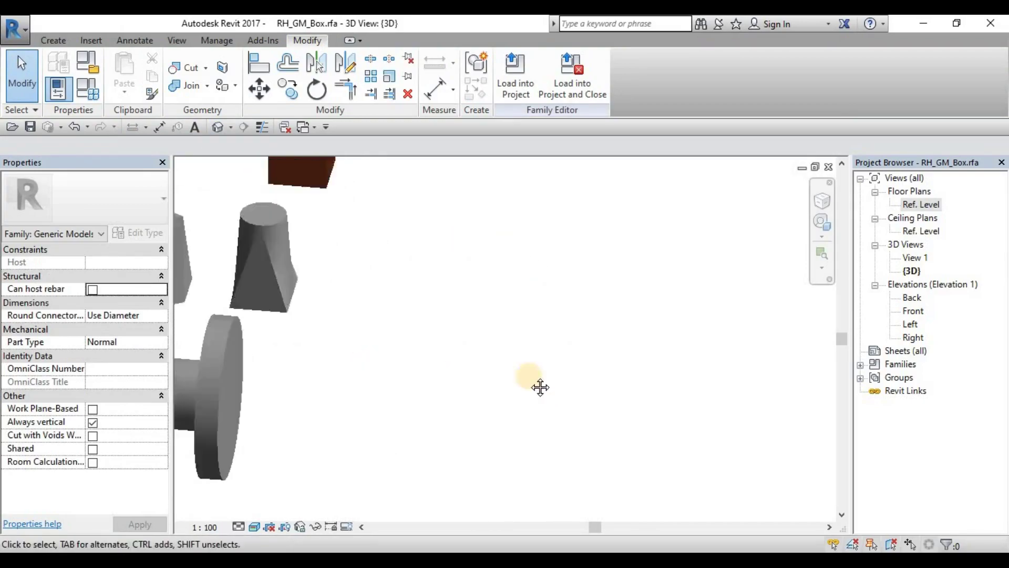
pyautogui.scroll(-3, 447, 387)
pyautogui.keyDown('shift'); pyautogui.moveTo(446, 387); pyautogui.dragTo(439, 436, button='middle'); pyautogui.keyUp('shift')
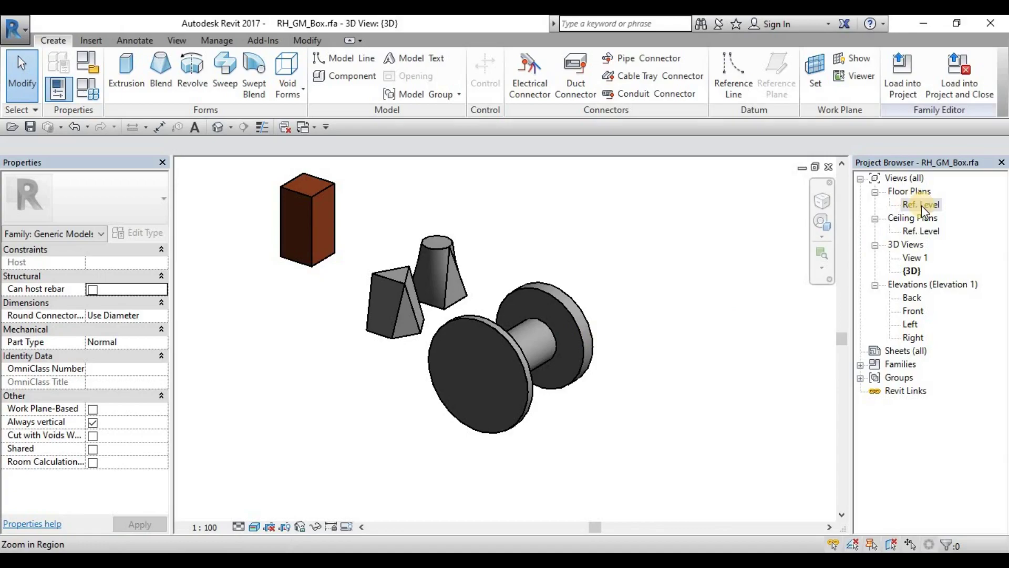
pyautogui.click(651, 291)
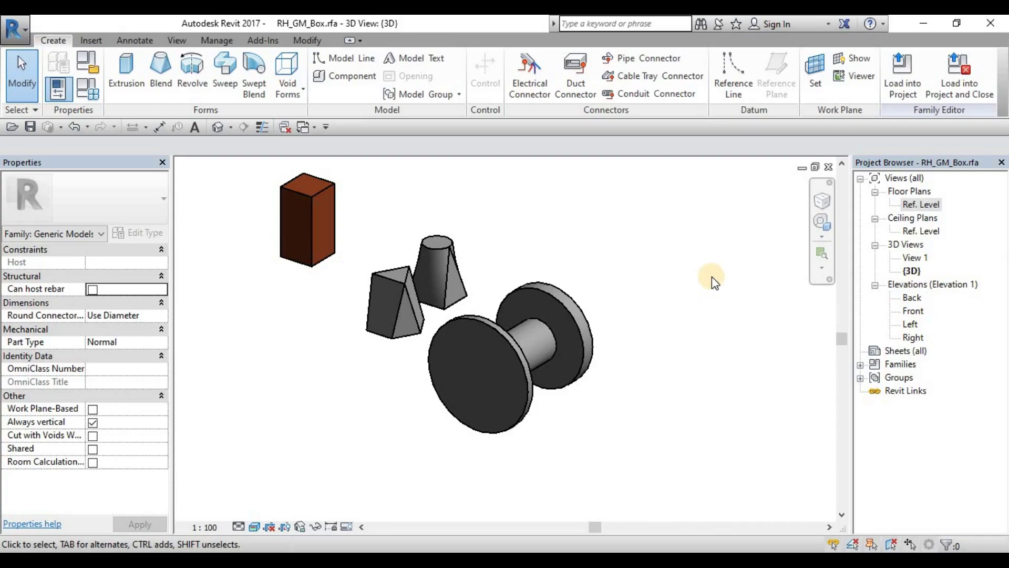
# On the Front elevation, start a Revolve and sketch a vertical axis line about 5800 mm long beside the spool form
pyautogui.doubleClick(913, 311)
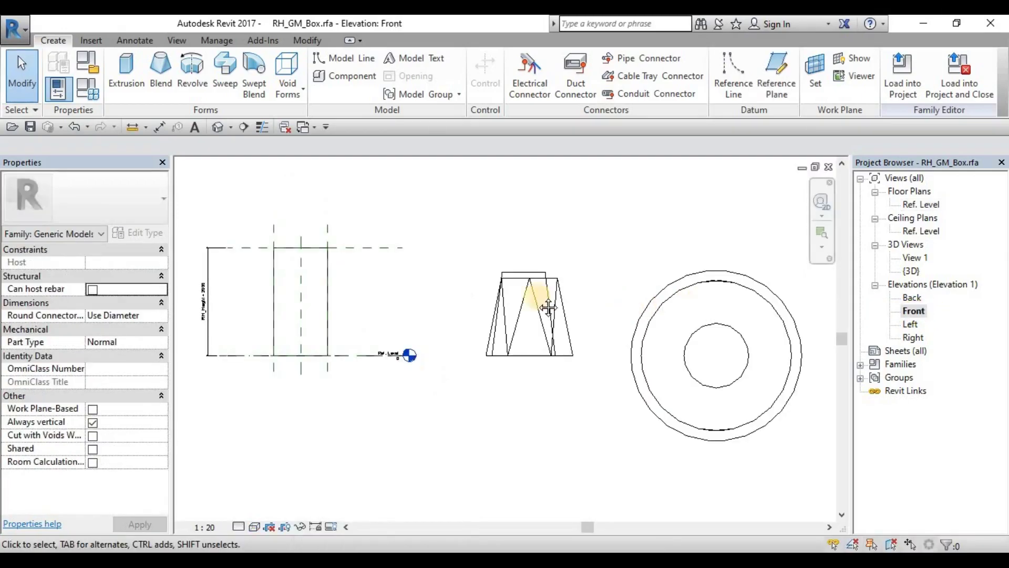
pyautogui.moveTo(638, 311); pyautogui.dragTo(601, 308, button='middle')
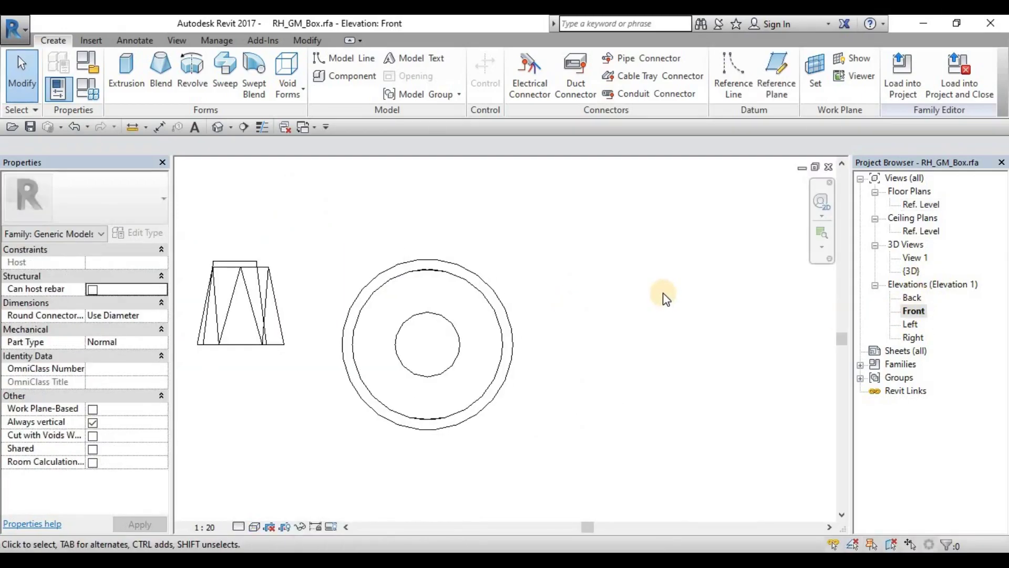
pyautogui.scroll(-1, 664, 295)
pyautogui.moveTo(663, 294); pyautogui.dragTo(615, 343, button='middle')
pyautogui.moveTo(486, 256); pyautogui.dragTo(467, 260, button='middle')
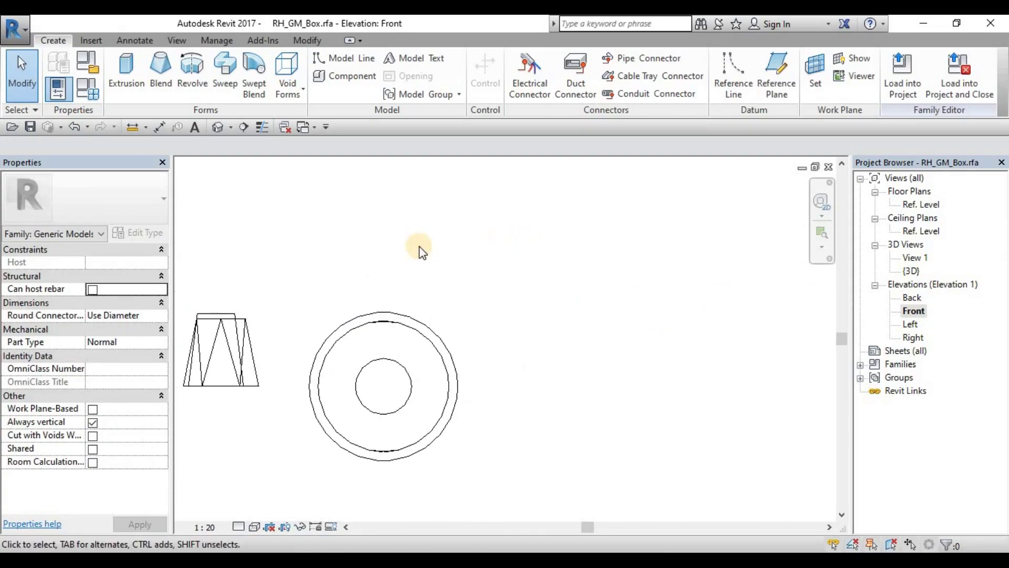
pyautogui.click(195, 82)
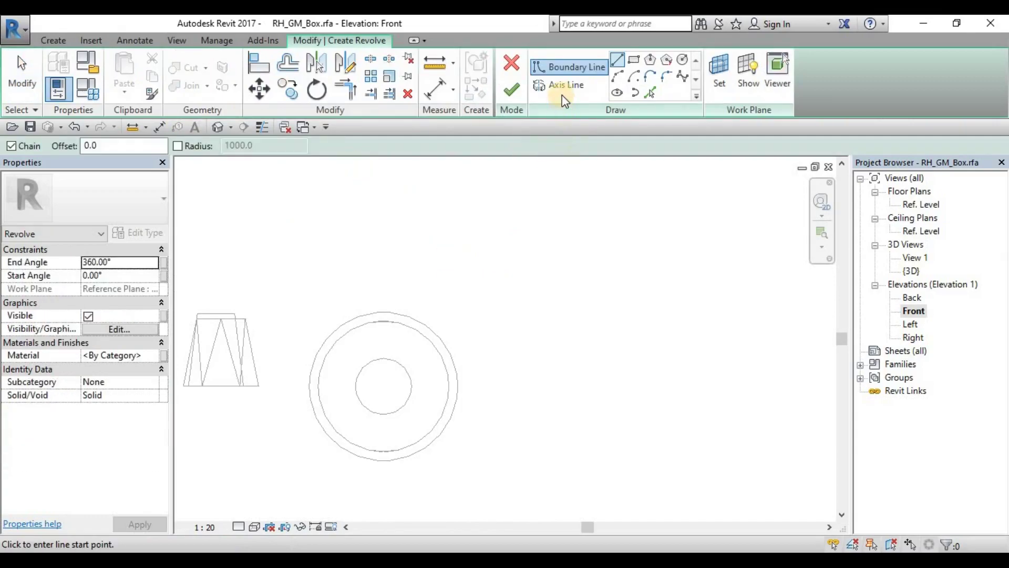
pyautogui.click(567, 87)
pyautogui.click(549, 229)
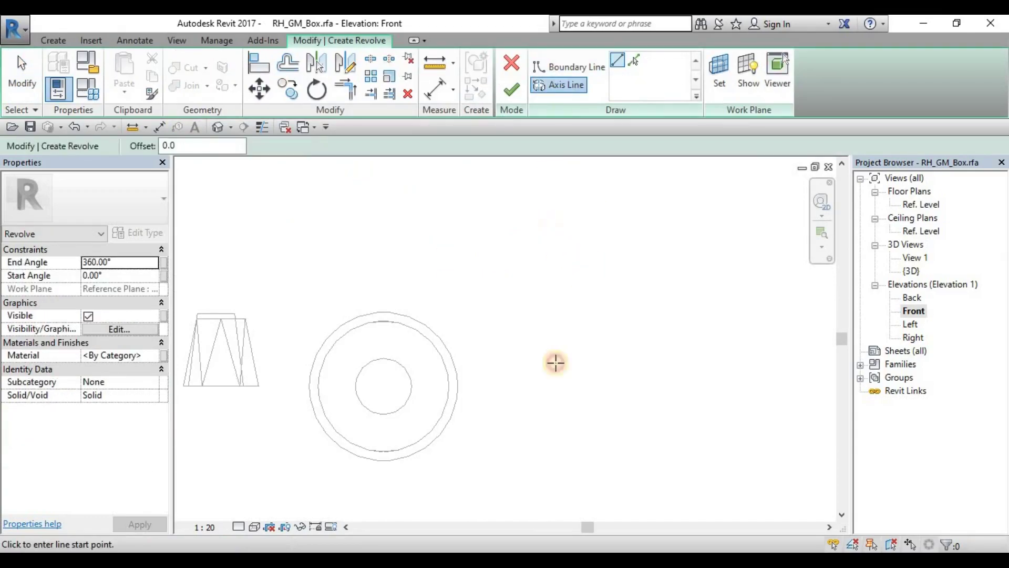
pyautogui.click(553, 497)
pyautogui.moveTo(595, 334); pyautogui.dragTo(498, 286, button='middle')
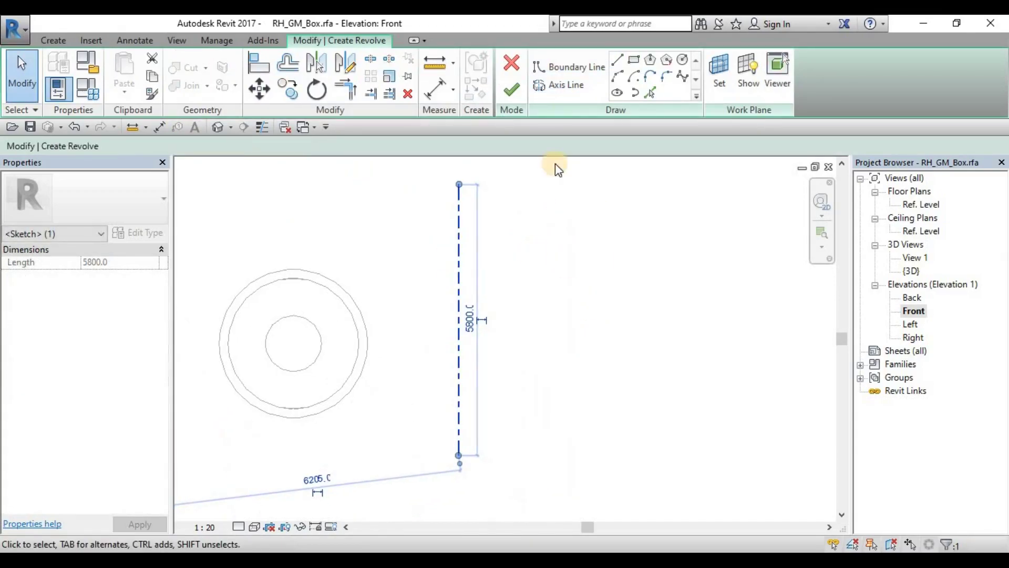
pyautogui.press('Escape')
# Start the boundary near the axis's upper end with a horizontal line about 180 mm long, followed by an outward-bulging arc running down
pyautogui.click(578, 68)
pyautogui.scroll(1, 465, 206)
pyautogui.click(459, 206)
pyautogui.scroll(1, 466, 205)
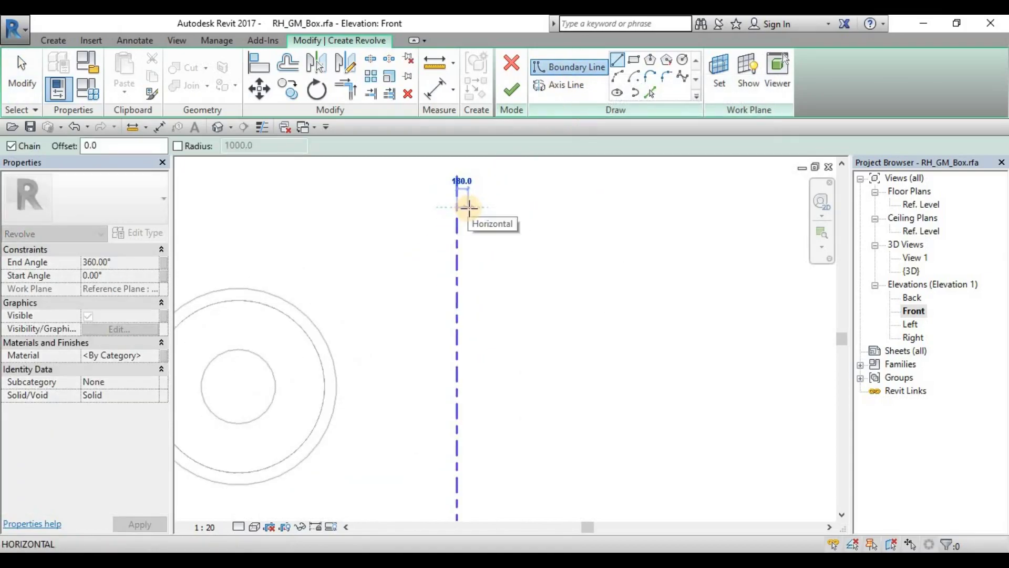
pyautogui.click(617, 77)
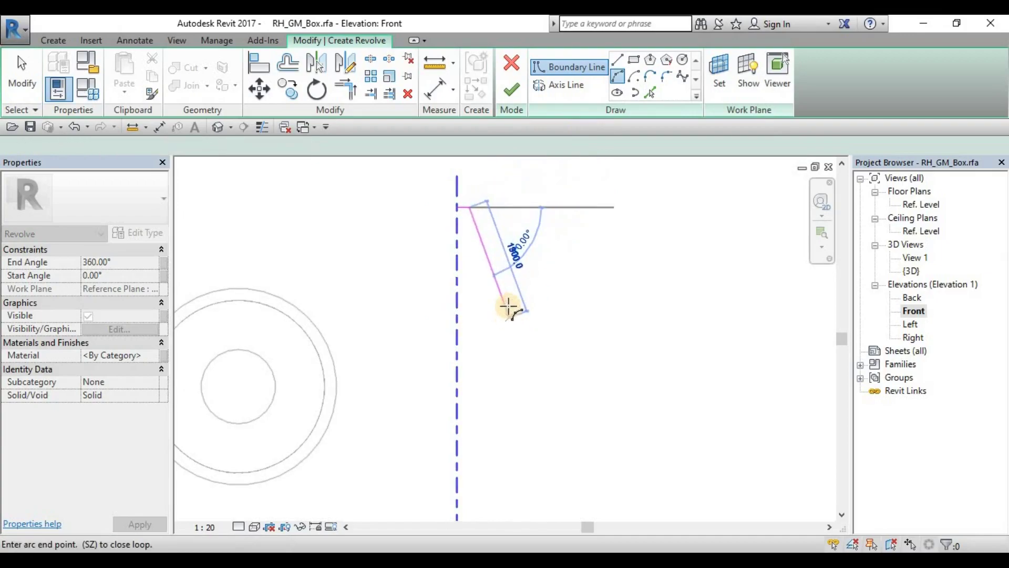
pyautogui.click(497, 320)
pyautogui.click(491, 262)
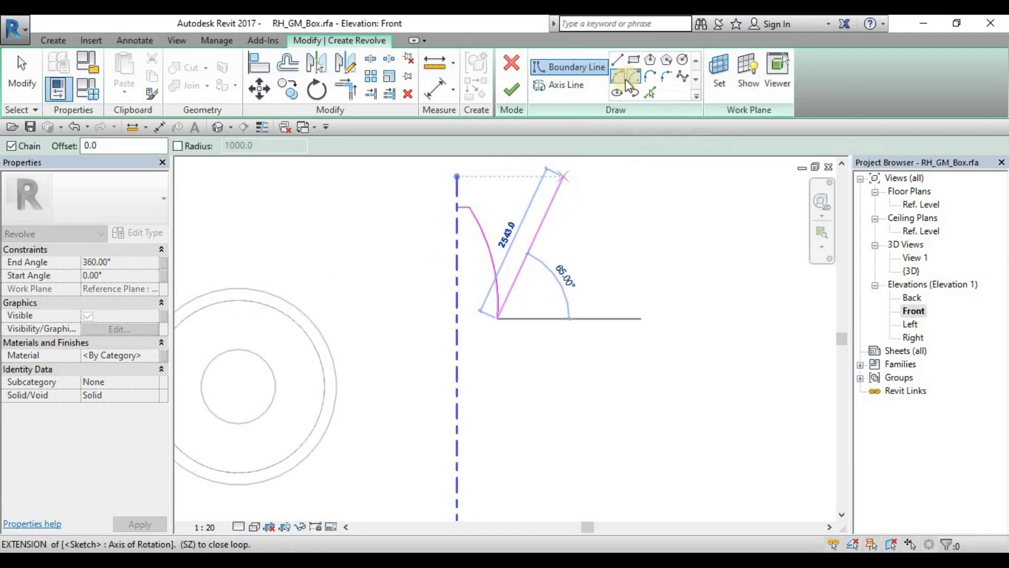
# Continue the boundary downward with an inward-curving arc and an outward-bulging arc spanning about 1500 mm
pyautogui.click(530, 387)
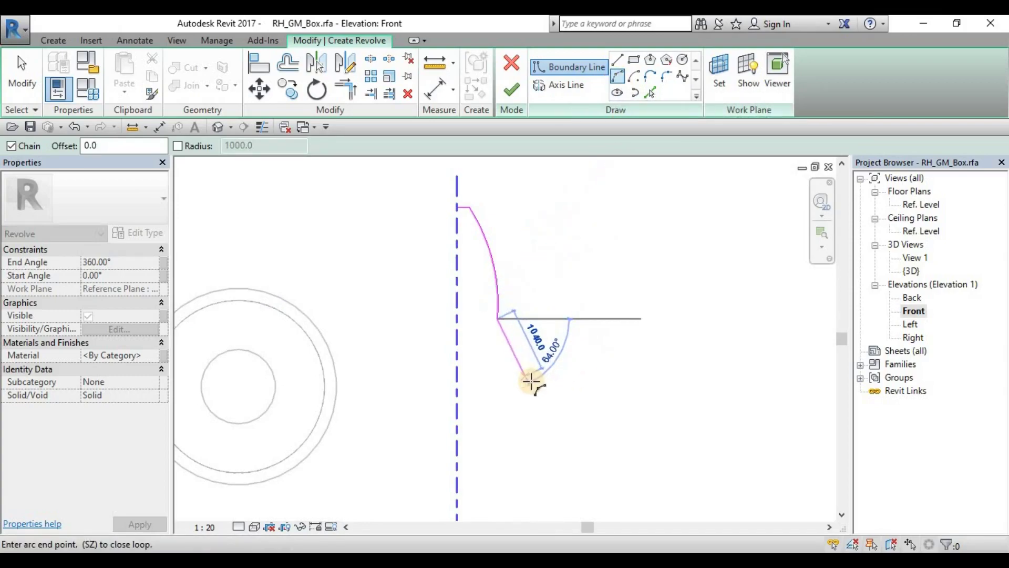
pyautogui.click(570, 435)
pyautogui.moveTo(572, 435); pyautogui.dragTo(582, 327, button='middle')
pyautogui.scroll(-1, 583, 327)
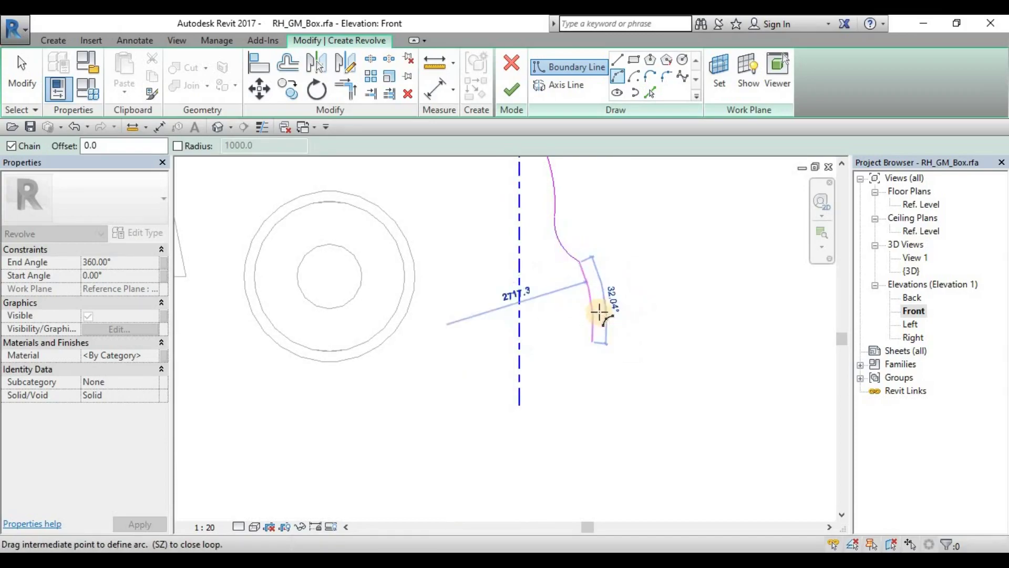
pyautogui.click(597, 339)
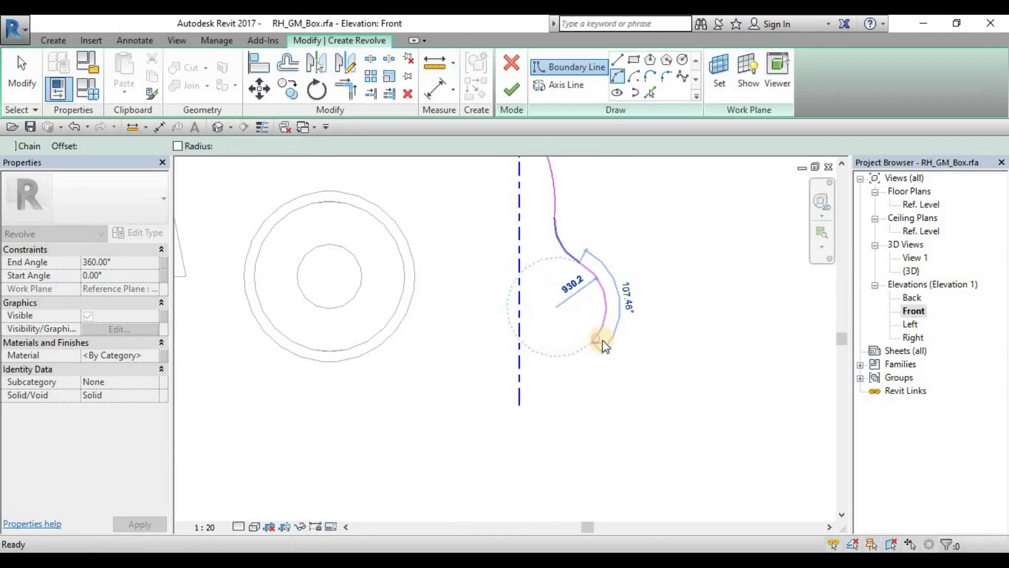
pyautogui.click(580, 262)
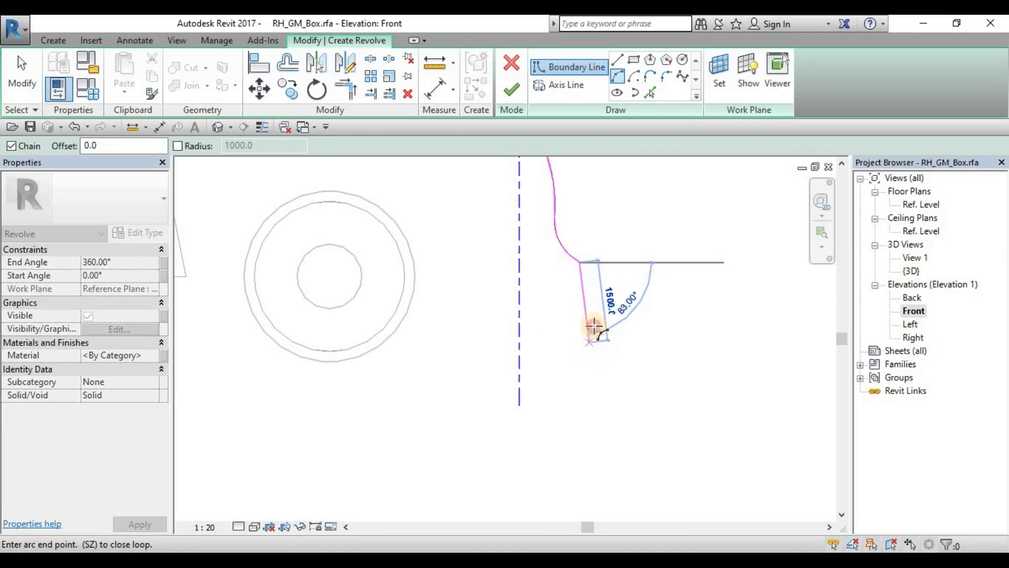
pyautogui.click(591, 339)
pyautogui.click(593, 316)
# Close the boundary with an inward-slanting line about 1000 mm long, a horizontal base to the axis and a vertical line about 5200 mm up it
pyautogui.click(618, 59)
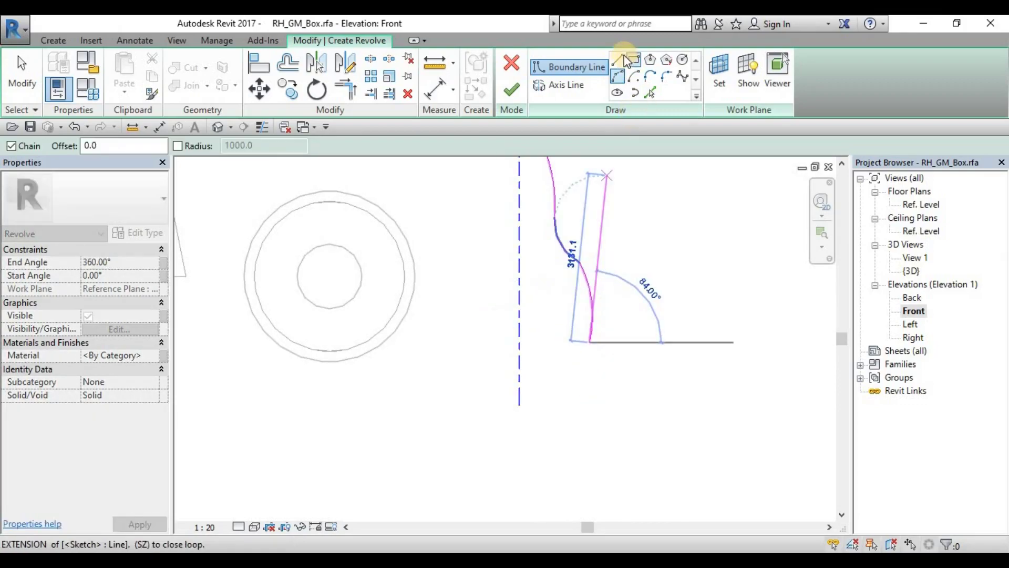
pyautogui.click(578, 394)
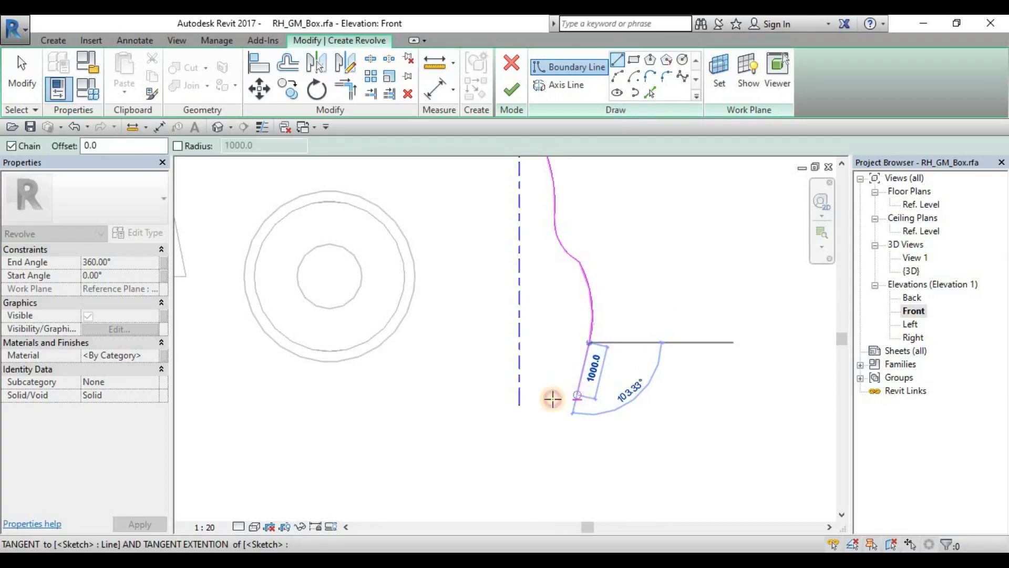
pyautogui.click(520, 394)
pyautogui.scroll(-2, 526, 252)
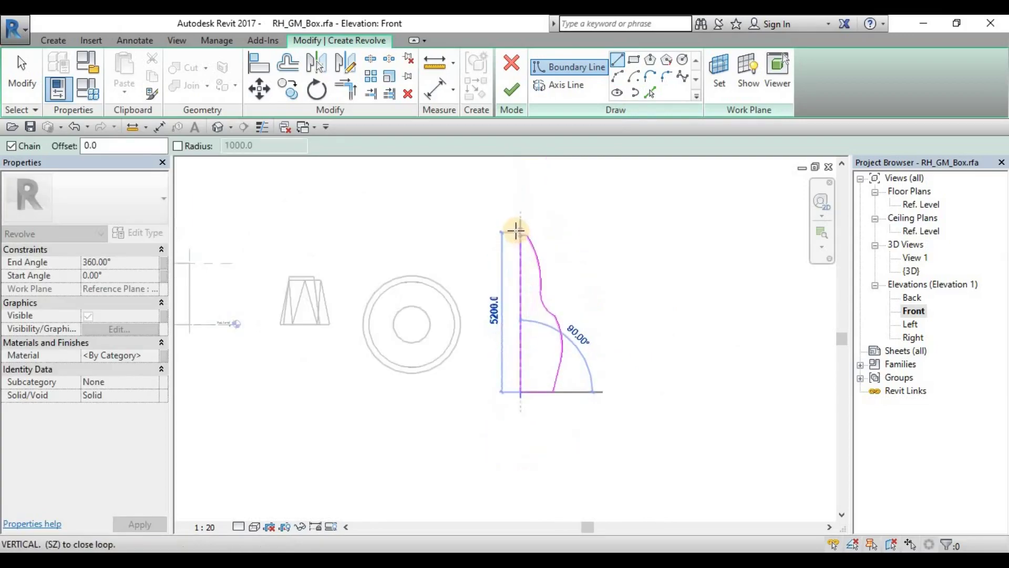
pyautogui.click(519, 235)
pyautogui.press('Escape')
pyautogui.press('Escape')
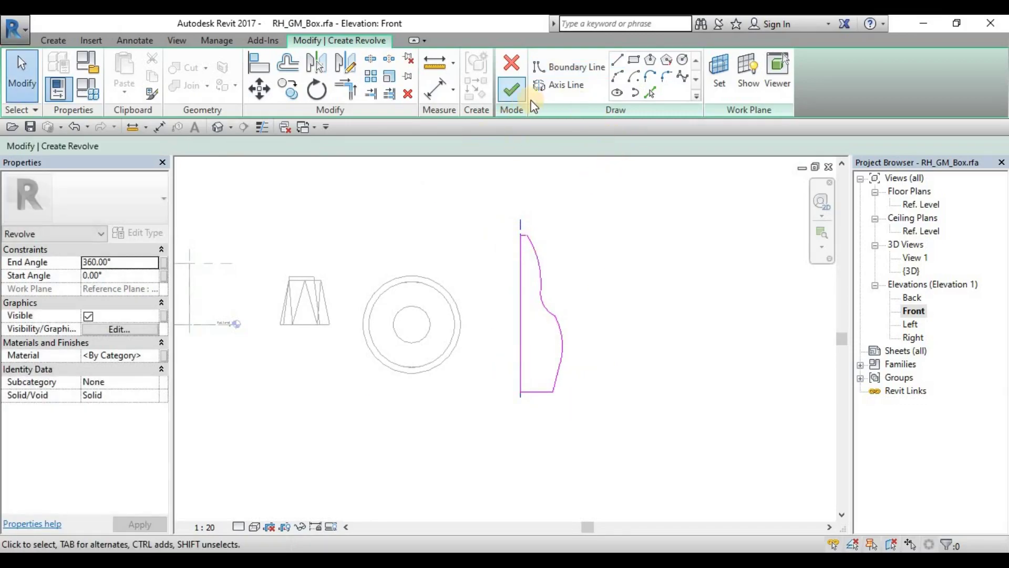
# Finish the 360° bottle-shaped revolve and display it with the other forms in the default 3D view
pyautogui.click(515, 93)
pyautogui.click(617, 254)
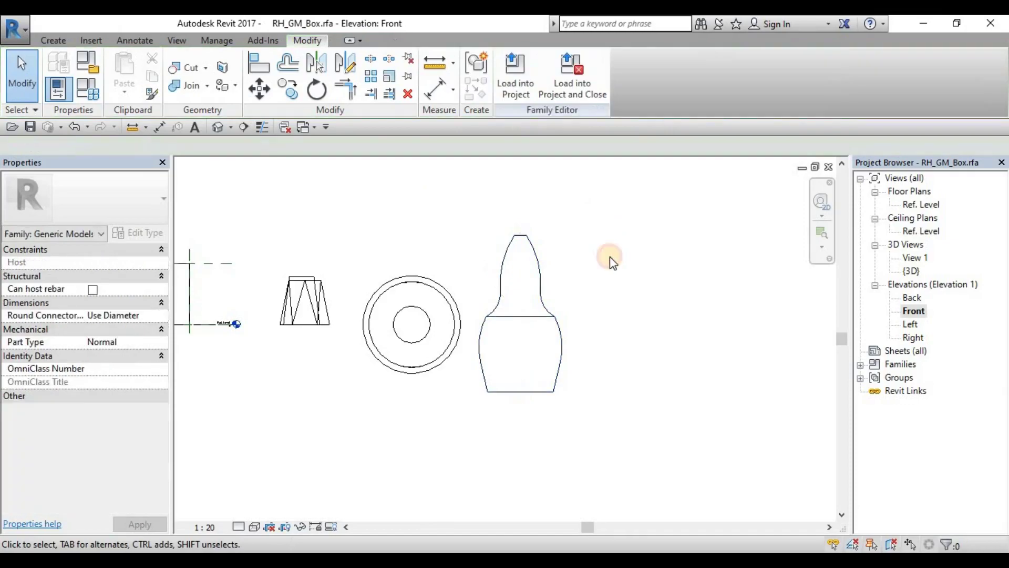
pyautogui.click(218, 127)
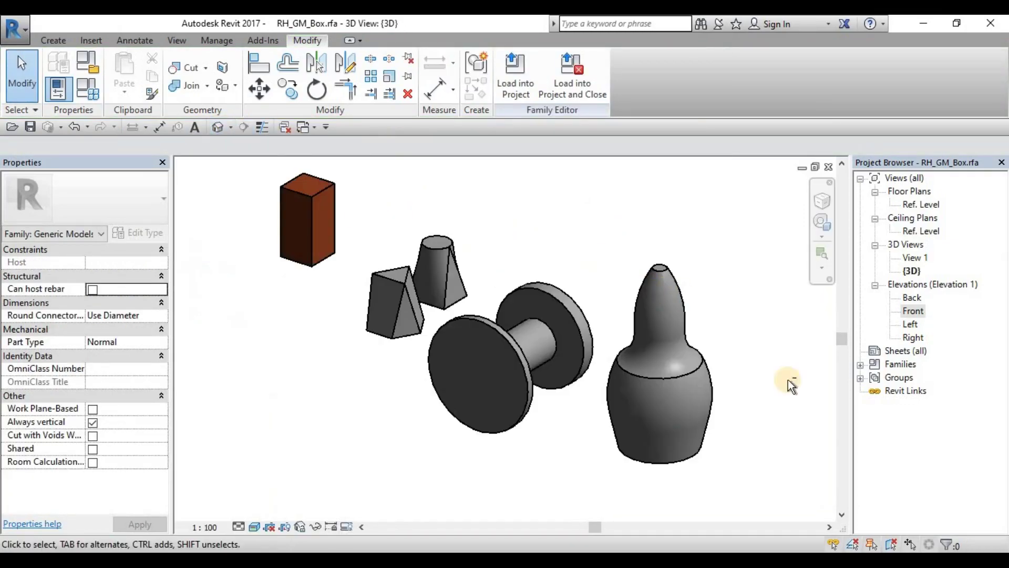
pyautogui.keyDown('shift'); pyautogui.moveTo(727, 387); pyautogui.dragTo(427, 409, button='middle'); pyautogui.keyUp('shift')
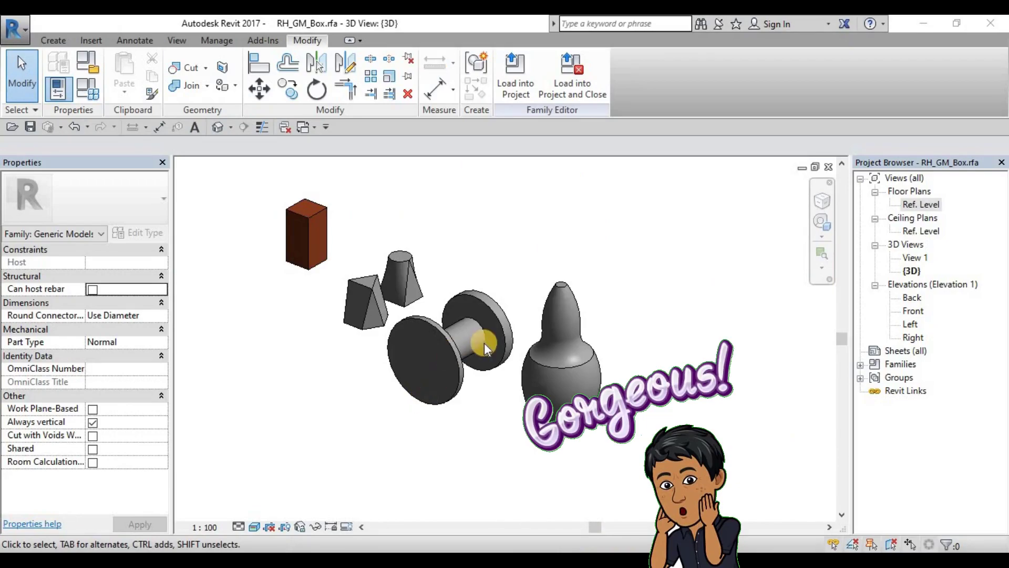
pyautogui.click(529, 269)
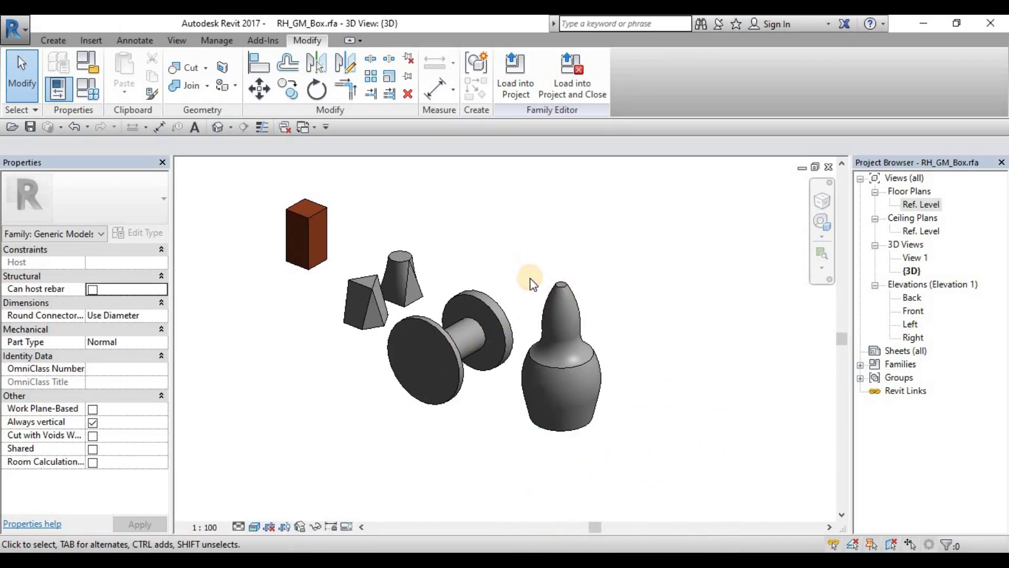
pyautogui.moveTo(538, 280); pyautogui.dragTo(546, 287, button='middle')
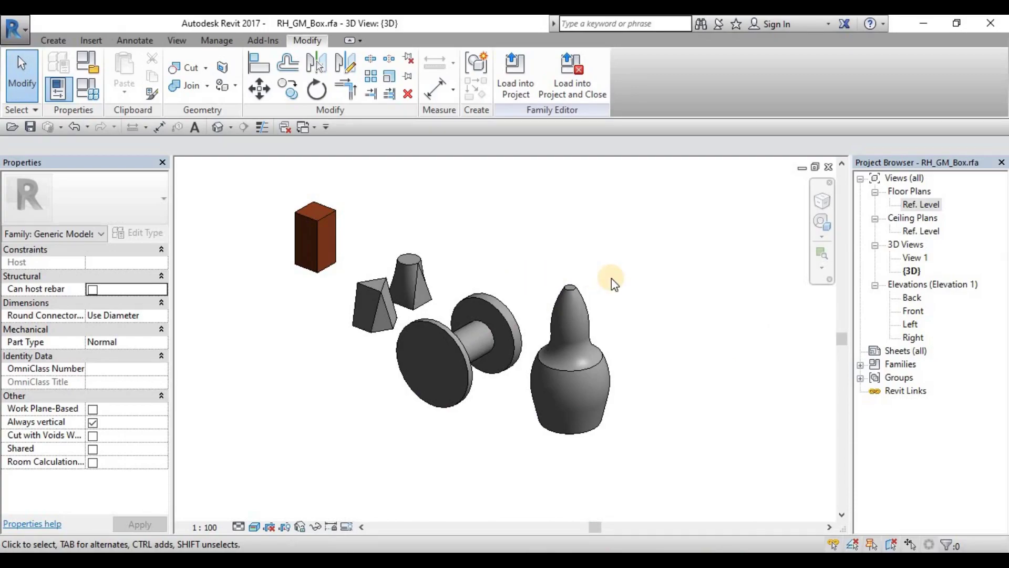
pyautogui.click(511, 329)
pyautogui.click(666, 298)
pyautogui.moveTo(698, 329); pyautogui.dragTo(704, 325, button='middle')
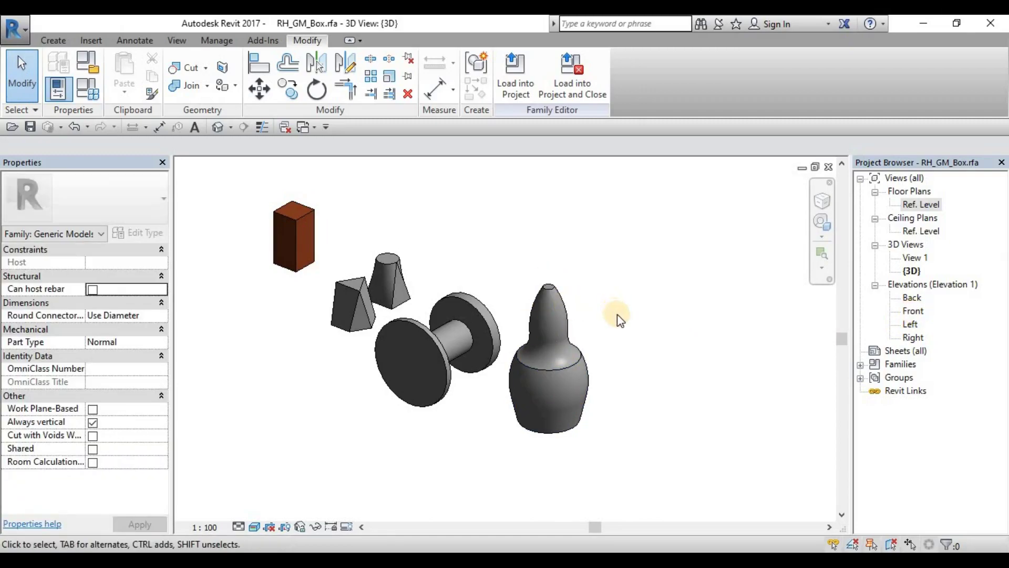
pyautogui.moveTo(637, 303); pyautogui.dragTo(651, 303, button='middle')
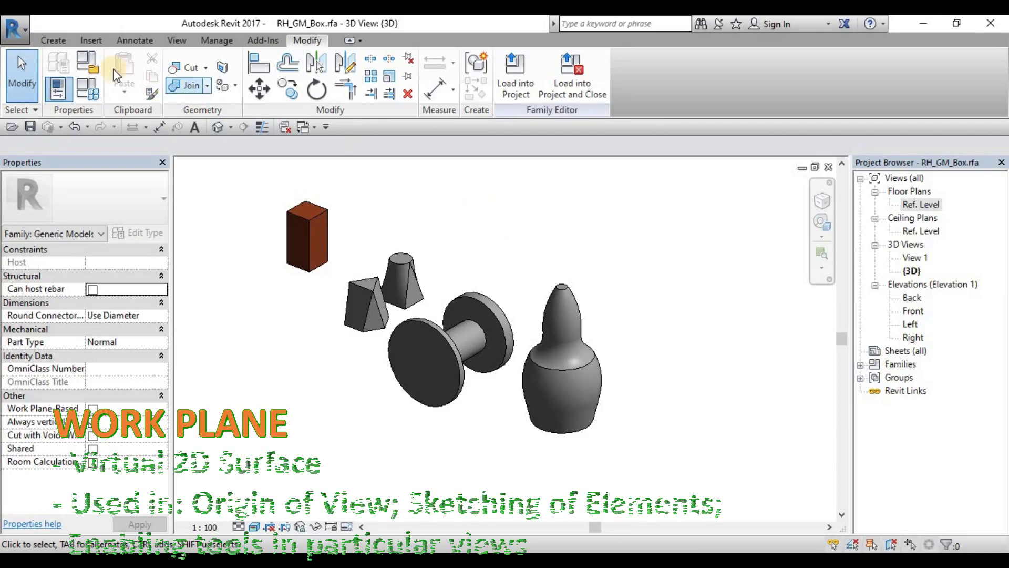
pyautogui.click(53, 40)
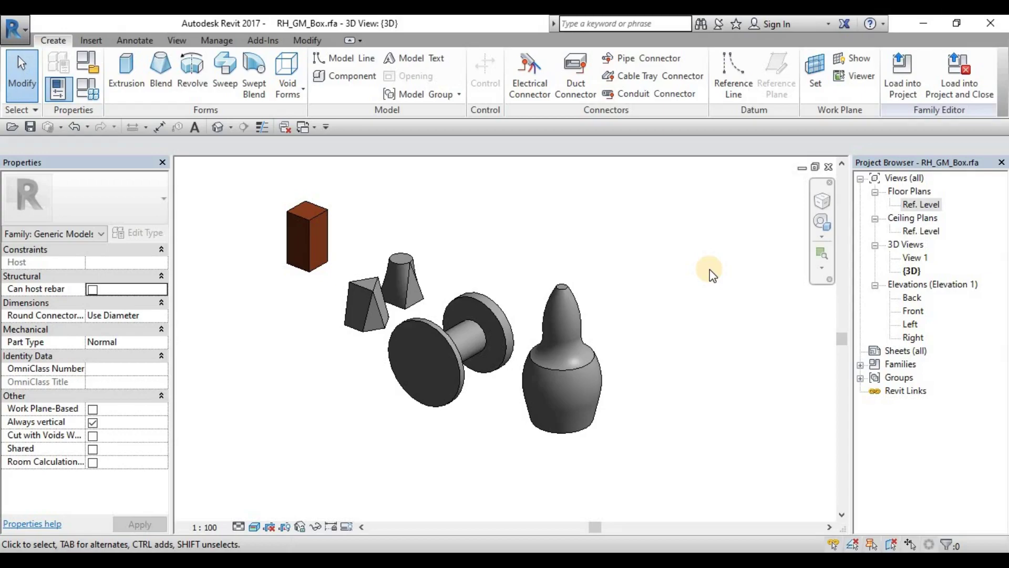
# Select the Ref. Level floor plan and the Back, Front and Left elevations in turn to review the views available as work planes
pyautogui.click(925, 205)
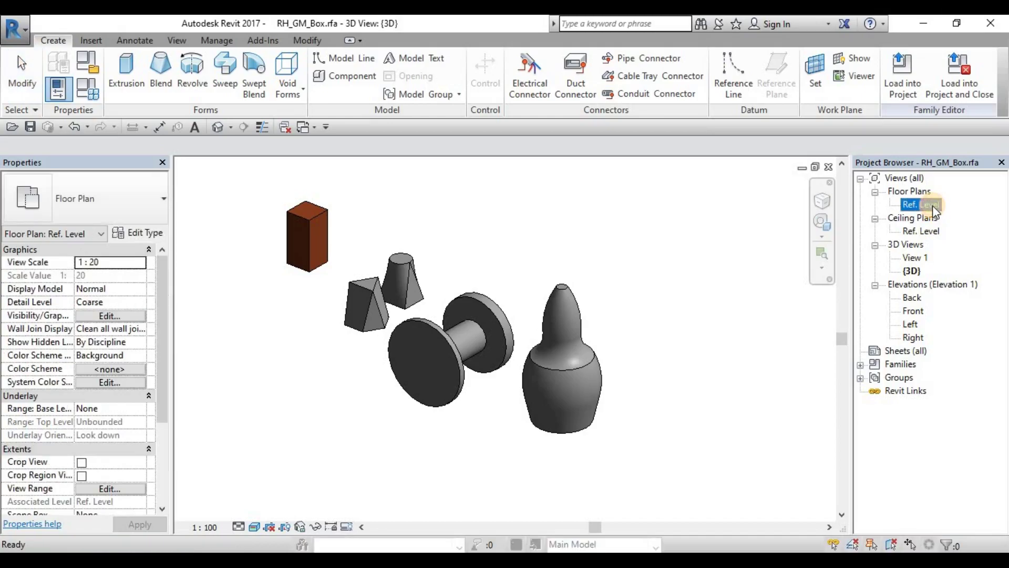
pyautogui.click(692, 268)
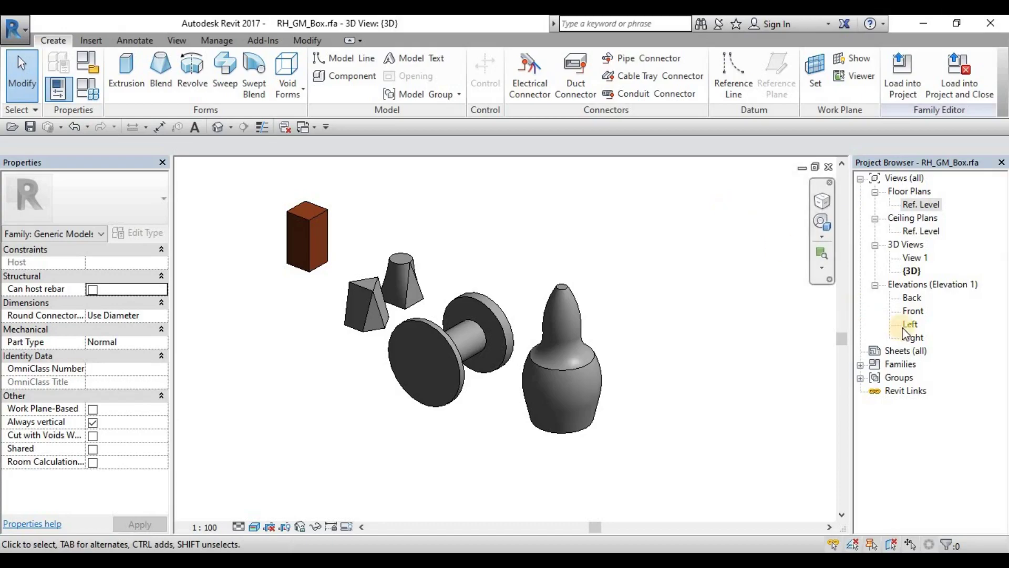
pyautogui.click(913, 298)
pyautogui.click(915, 311)
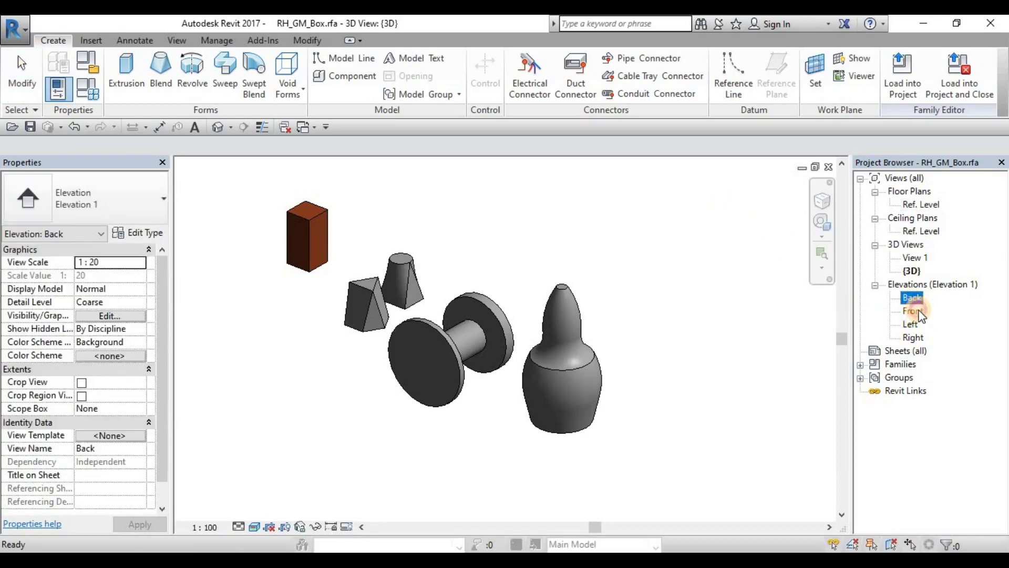
pyautogui.click(912, 324)
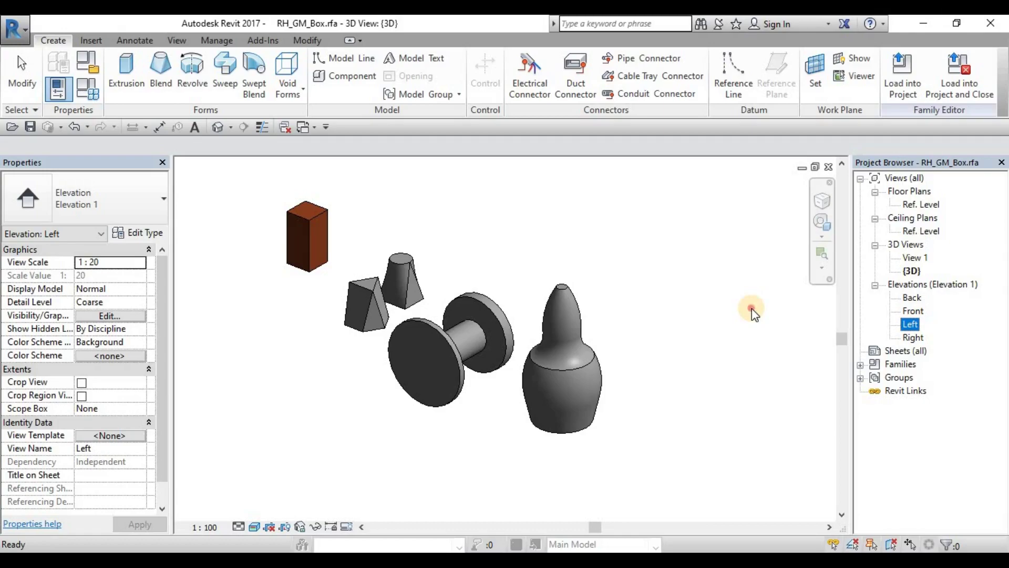
pyautogui.click(751, 308)
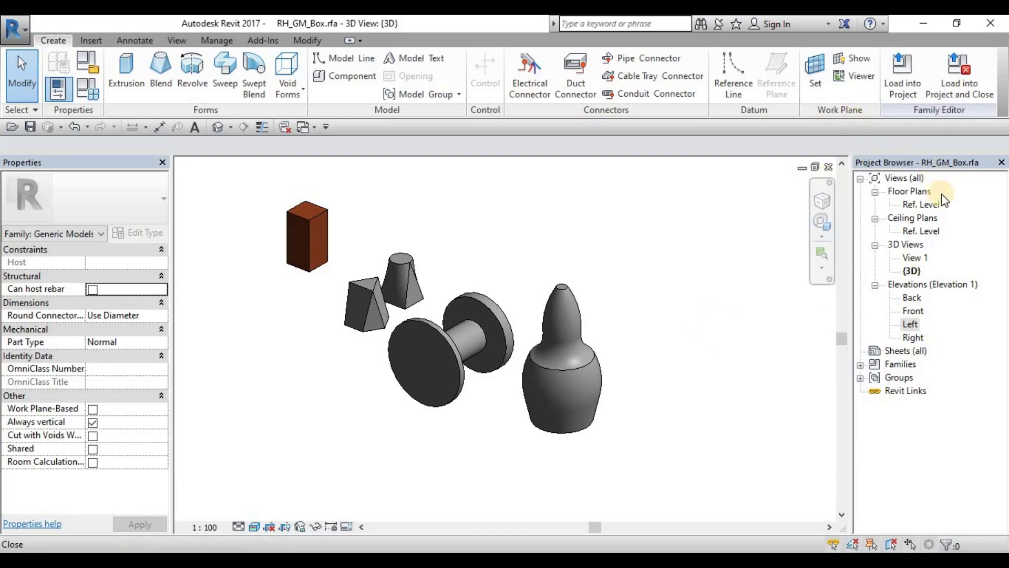
# Select the spool revolve and the bottle-shaped revolve in turn to check the work plane each was sketched on
pyautogui.click(508, 336)
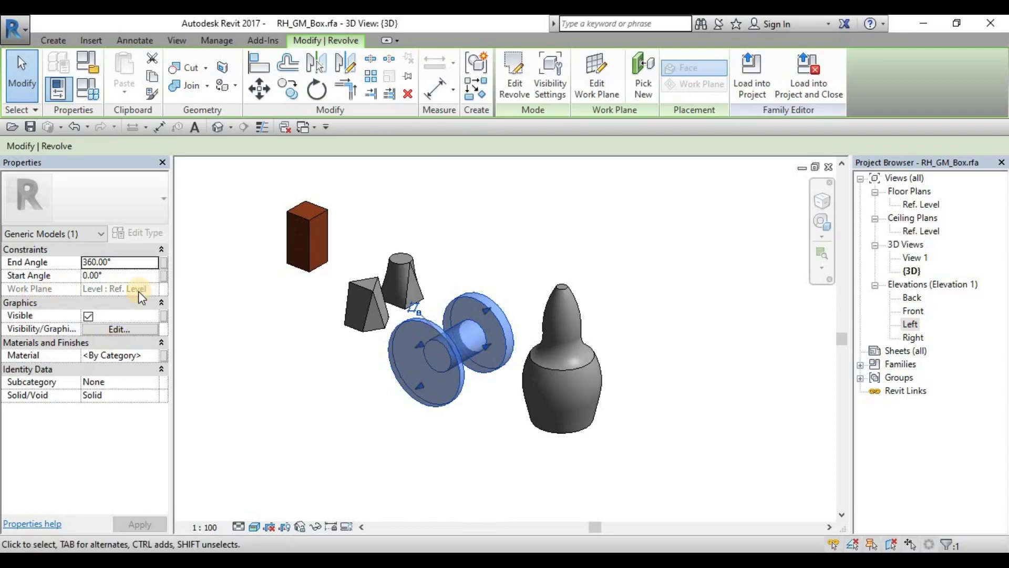
pyautogui.click(623, 308)
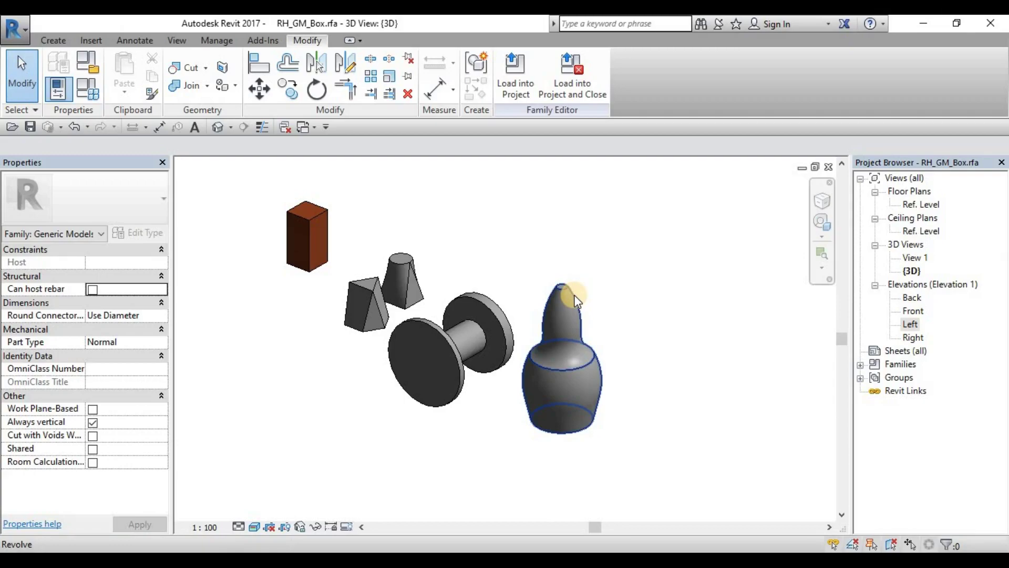
pyautogui.click(575, 299)
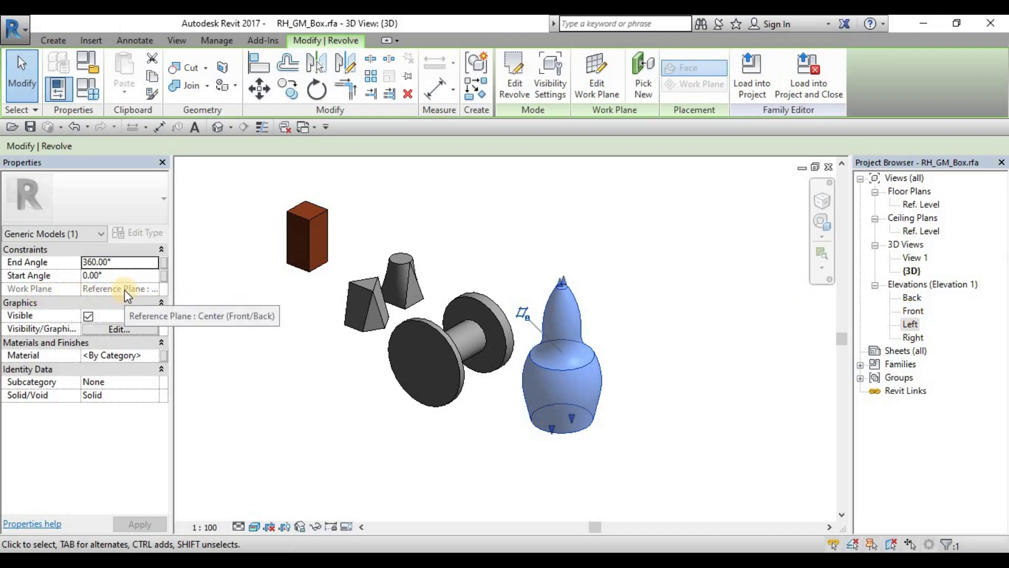
# Deselect the bottle-shaped revolve and tile all open views in the drawing area
pyautogui.click(248, 400)
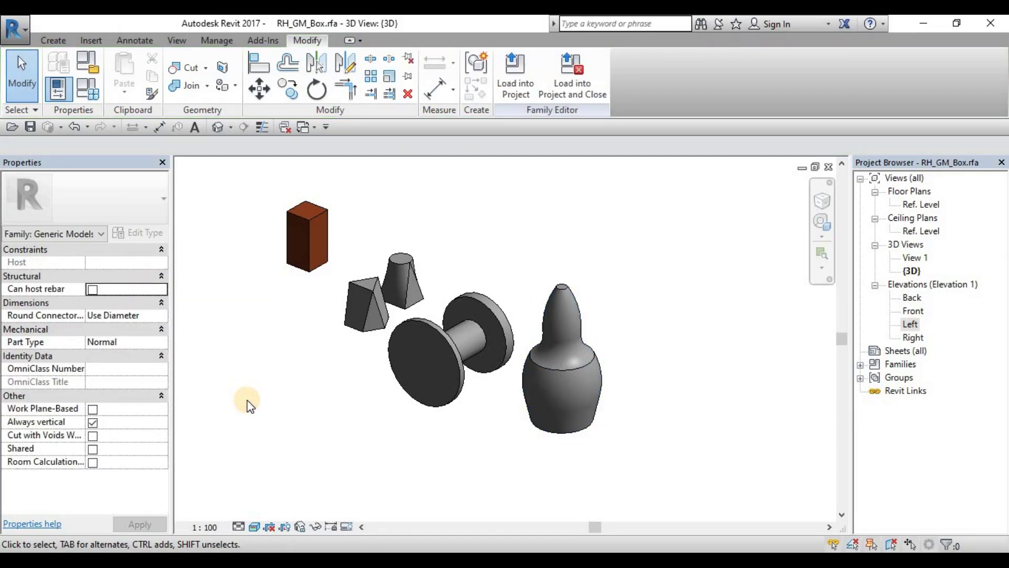
pyautogui.click(177, 42)
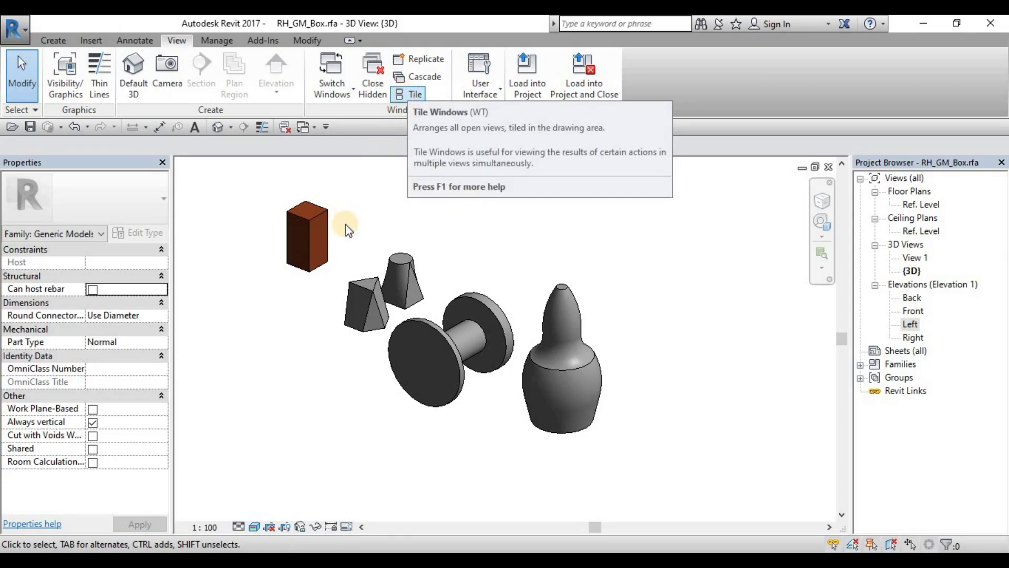
pyautogui.press('w')
pyautogui.press('t')
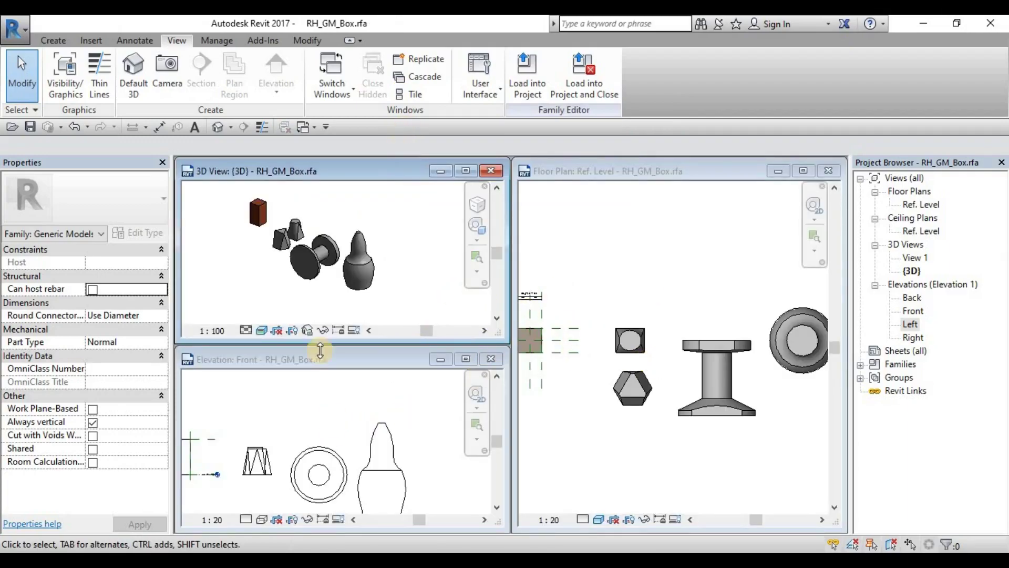
# Activate the Front elevation, the Ref. Level floor plan and the 3D view in turn to compare the forms
pyautogui.click(366, 414)
pyautogui.scroll(-1, 339, 402)
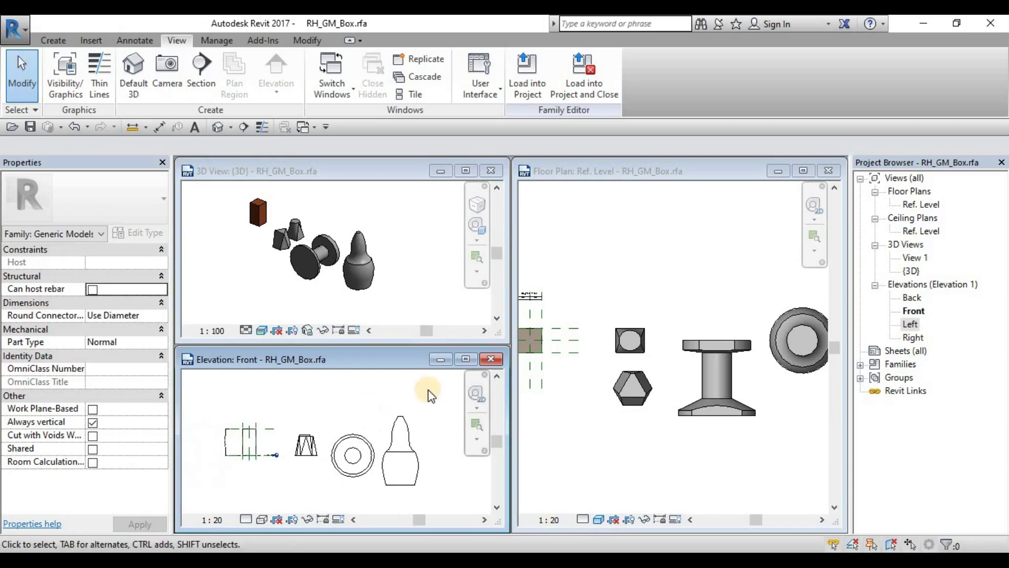
pyautogui.click(573, 267)
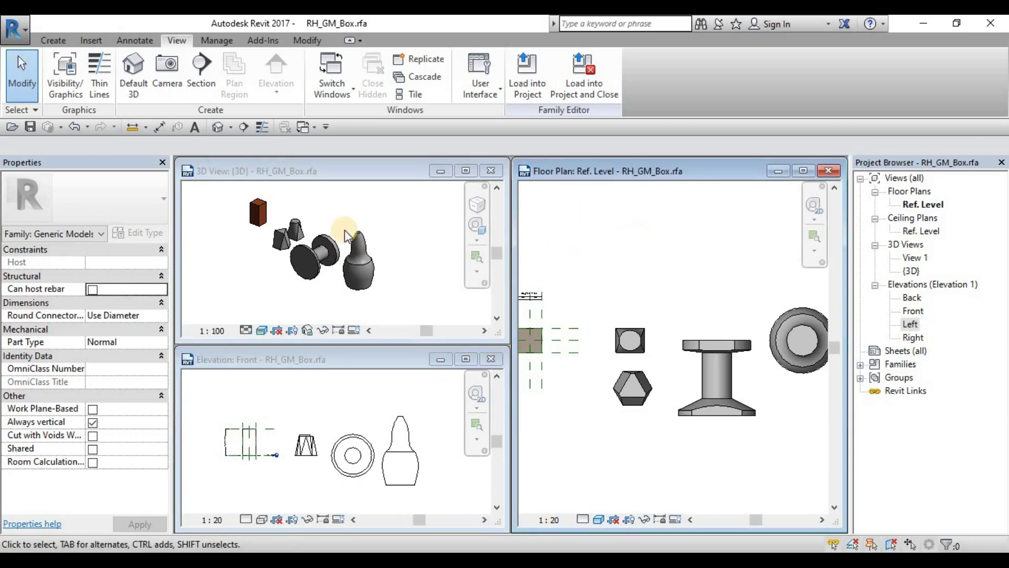
pyautogui.click(349, 200)
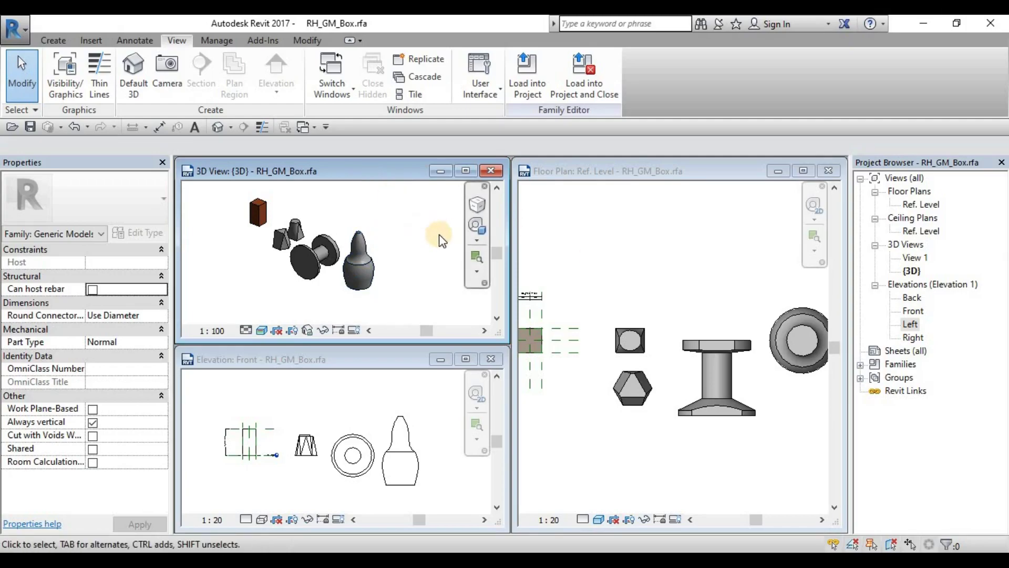
# Activate the Front elevation, then the Ref. Level floor plan, and retile the views so the 3D view fills the large pane
pyautogui.click(657, 273)
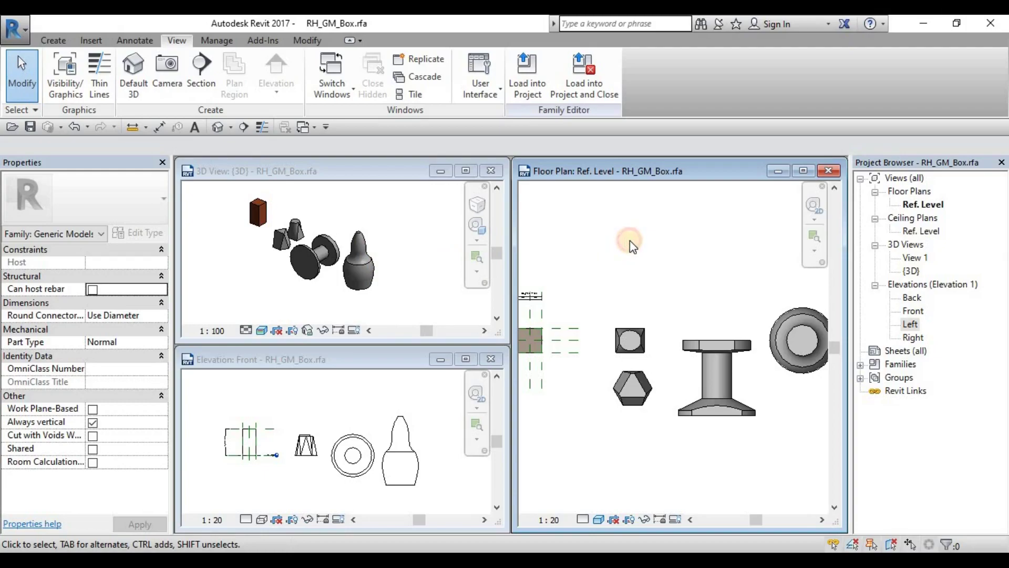
pyautogui.click(299, 405)
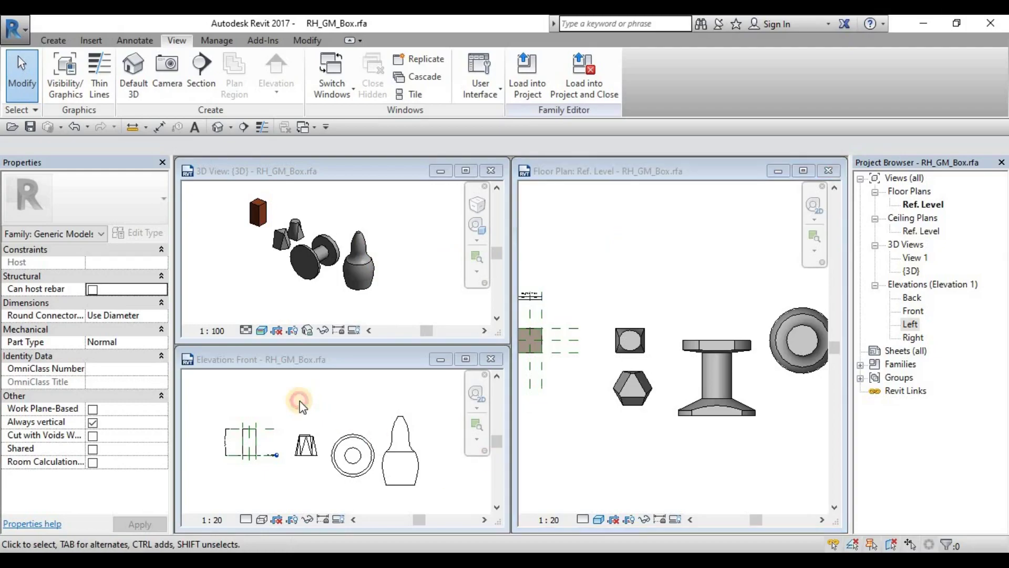
pyautogui.click(664, 248)
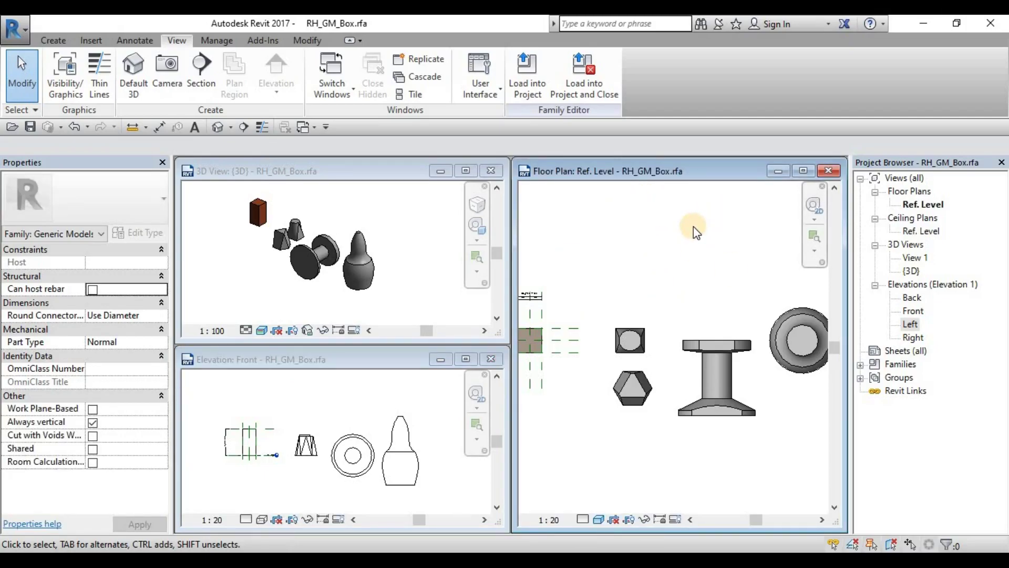
pyautogui.press('w')
pyautogui.press('t')
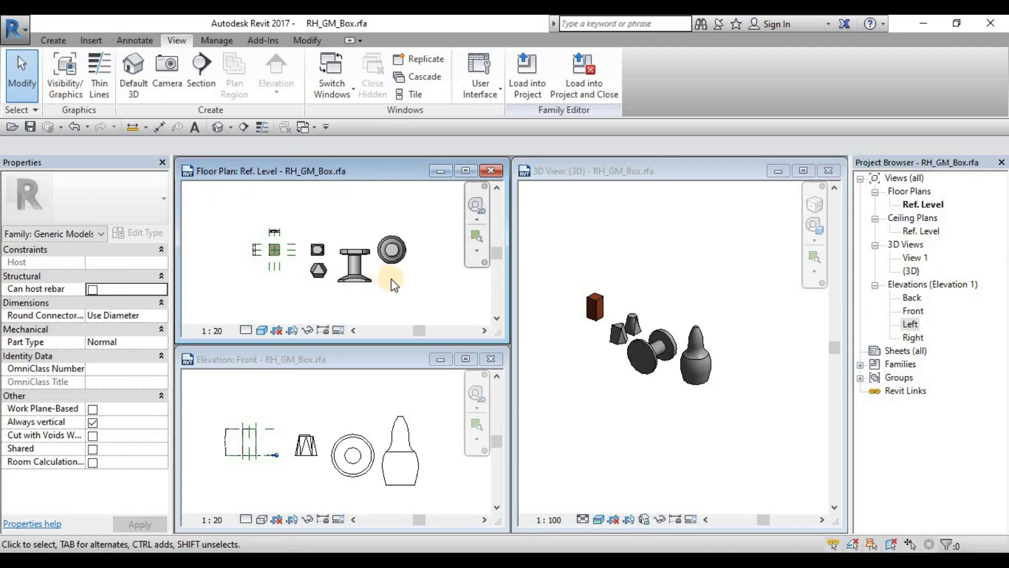
# Try a tiled layout with the floor plan active, the 3D view beneath it and the Front elevation in the large pane
pyautogui.click(305, 378)
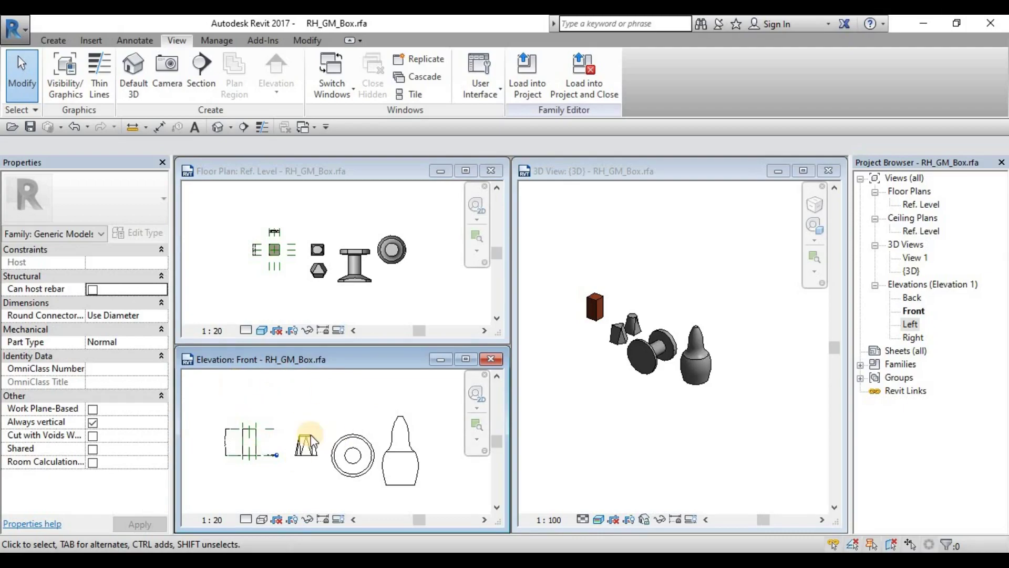
pyautogui.click(665, 276)
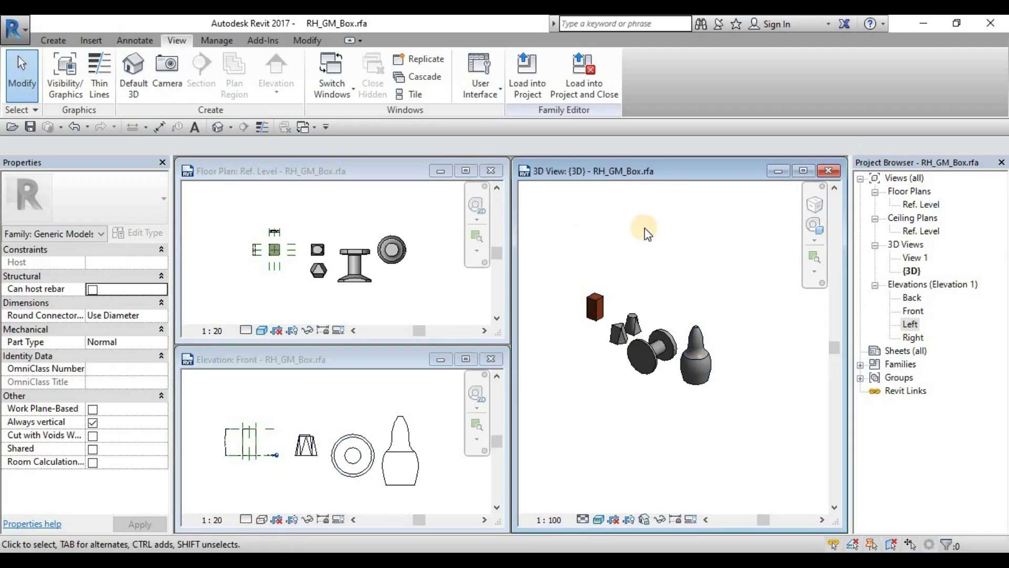
pyautogui.click(217, 218)
pyautogui.press('w')
pyautogui.press('t')
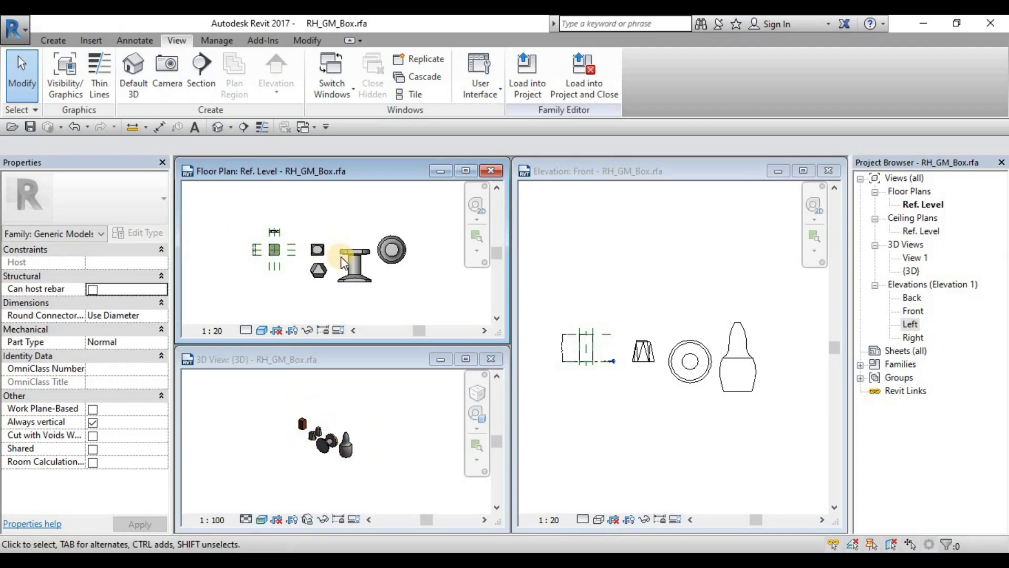
# Retile the views with the floor plan active, the Front elevation beneath it and the 3D view back in the large pane
pyautogui.click(613, 263)
pyautogui.click(261, 211)
pyautogui.press('w')
pyautogui.press('t')
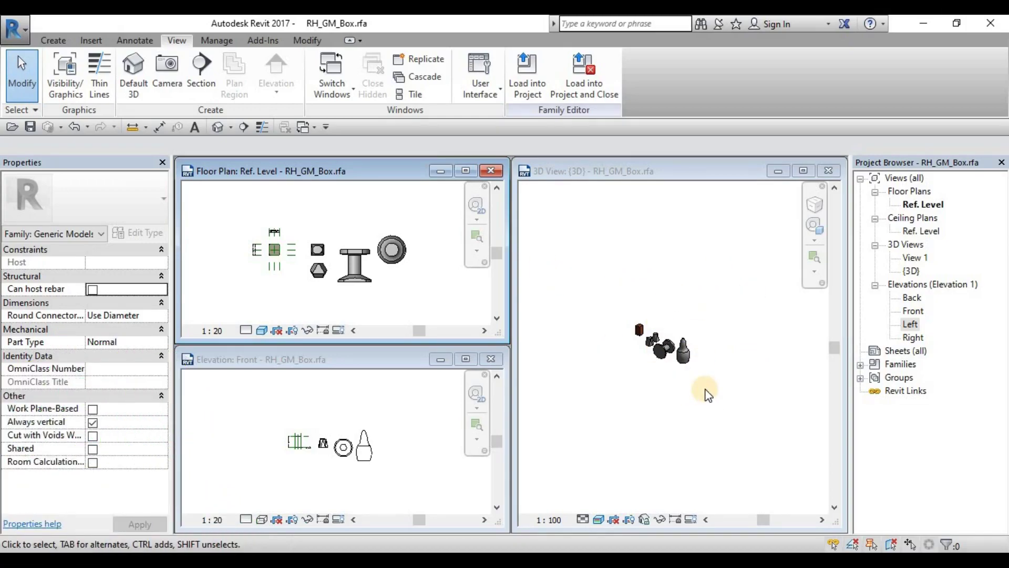
# Zoom all tiled views to fit and adjust the framing of the forms in the Ref. Level floor plan
pyautogui.press('z')
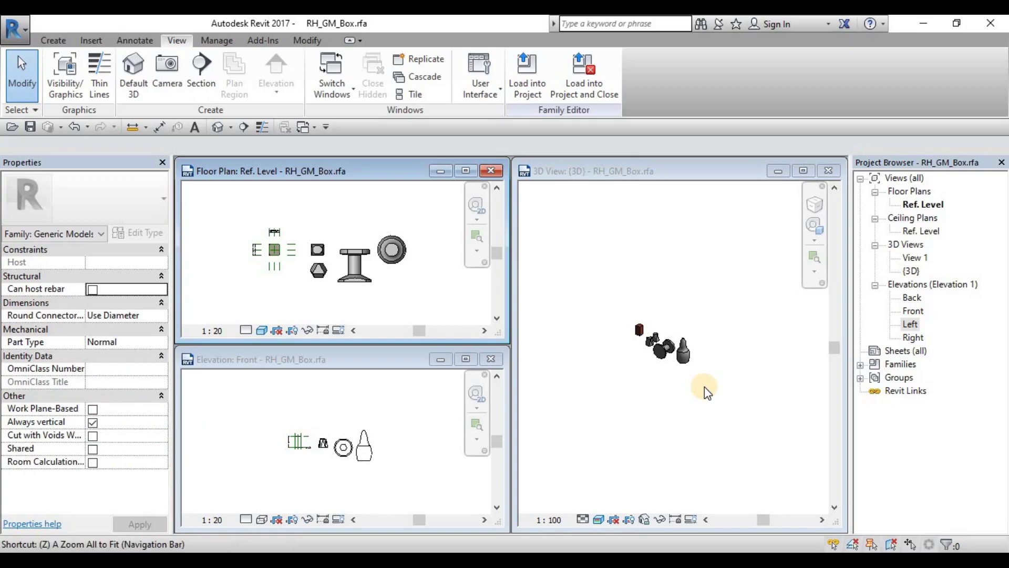
pyautogui.press('a')
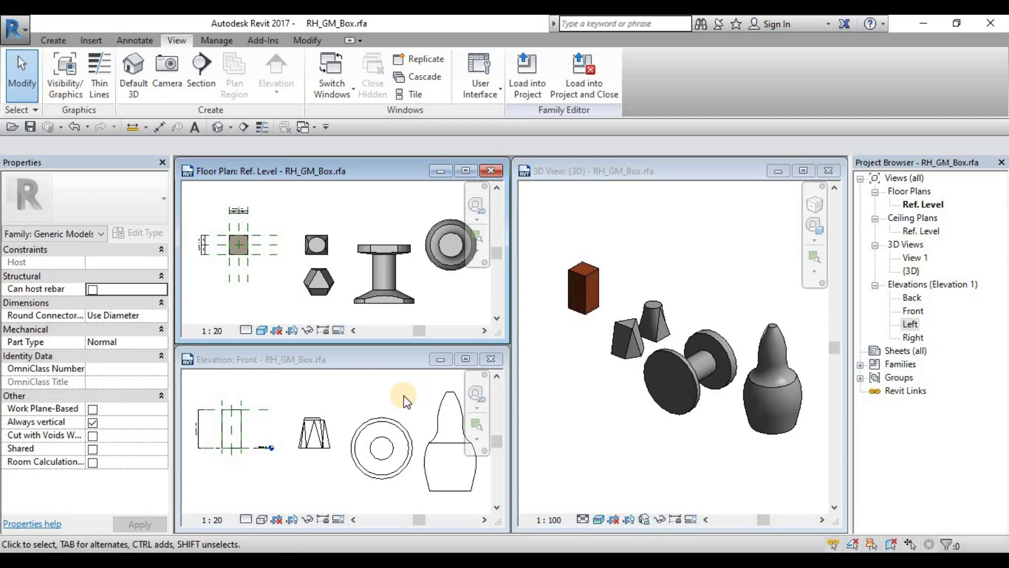
pyautogui.scroll(-2, 367, 248)
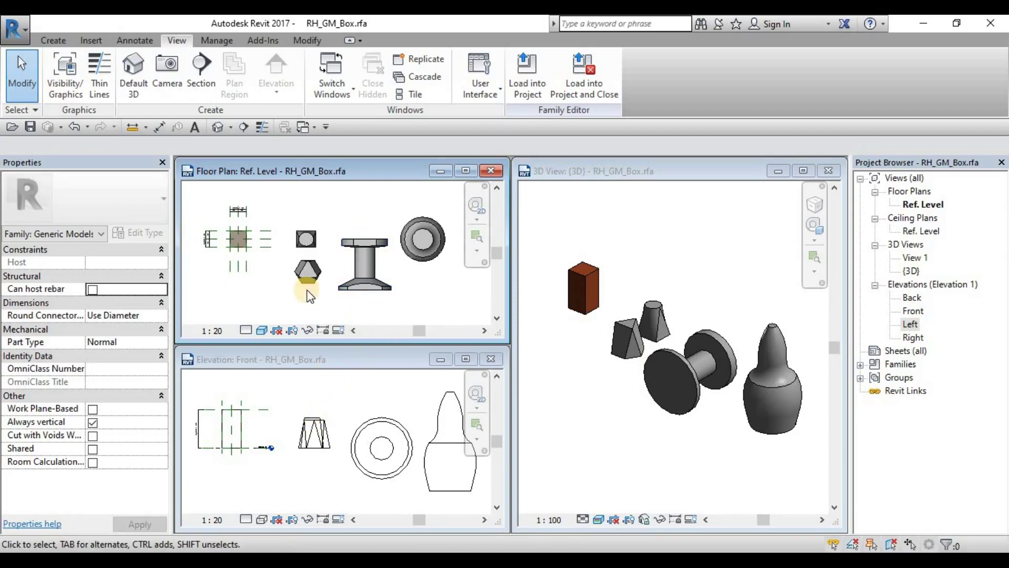
pyautogui.scroll(1, 389, 253)
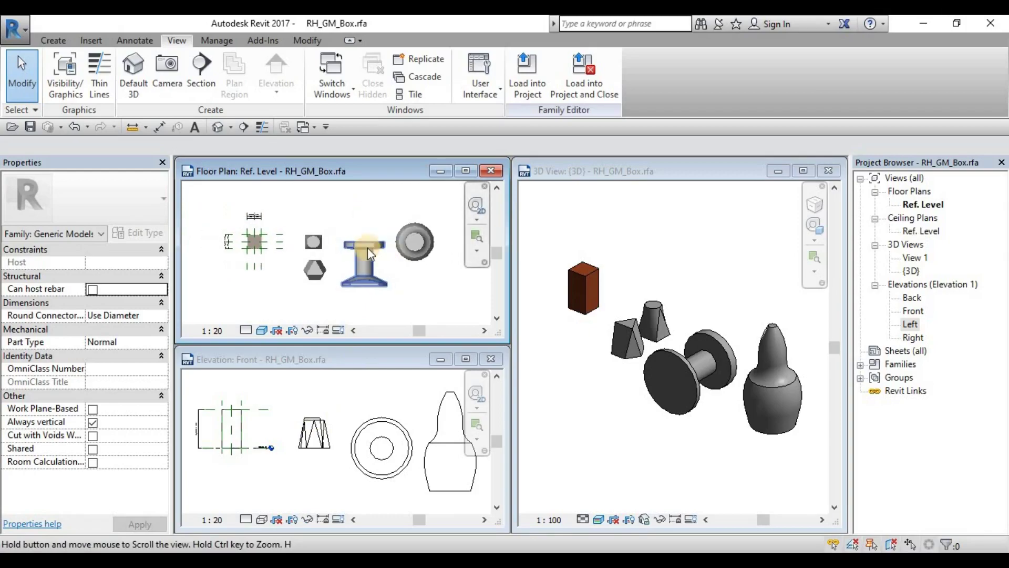
pyautogui.scroll(1, 376, 236)
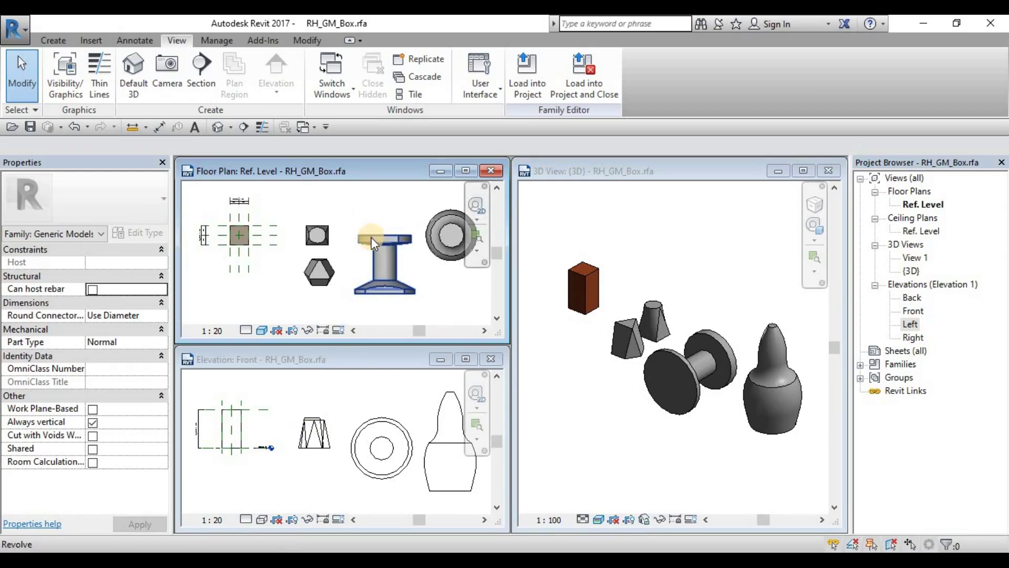
# Show the work plane in the Ref. Level floor plan and dismiss the save reminder without saving
pyautogui.click(53, 41)
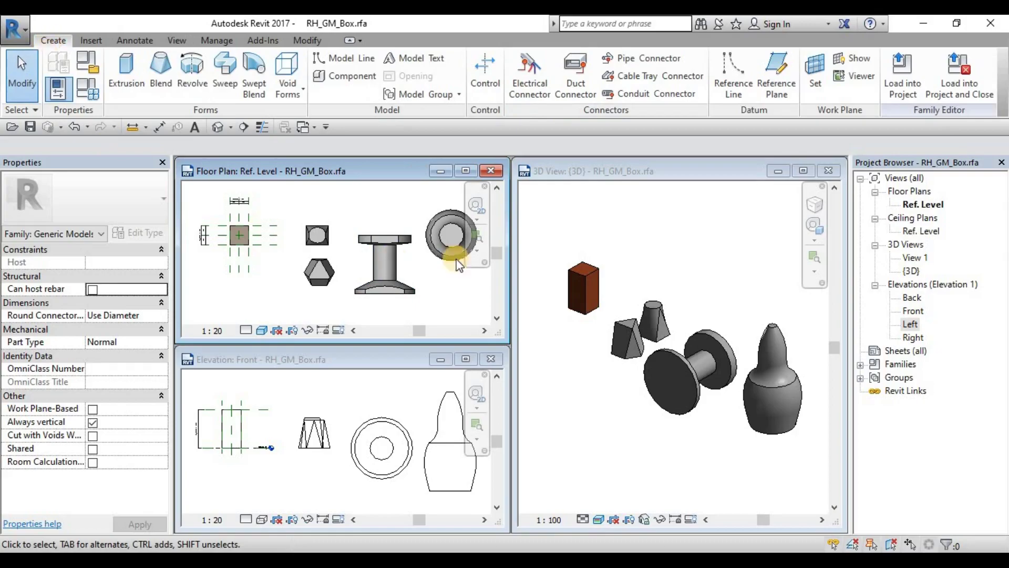
pyautogui.click(855, 59)
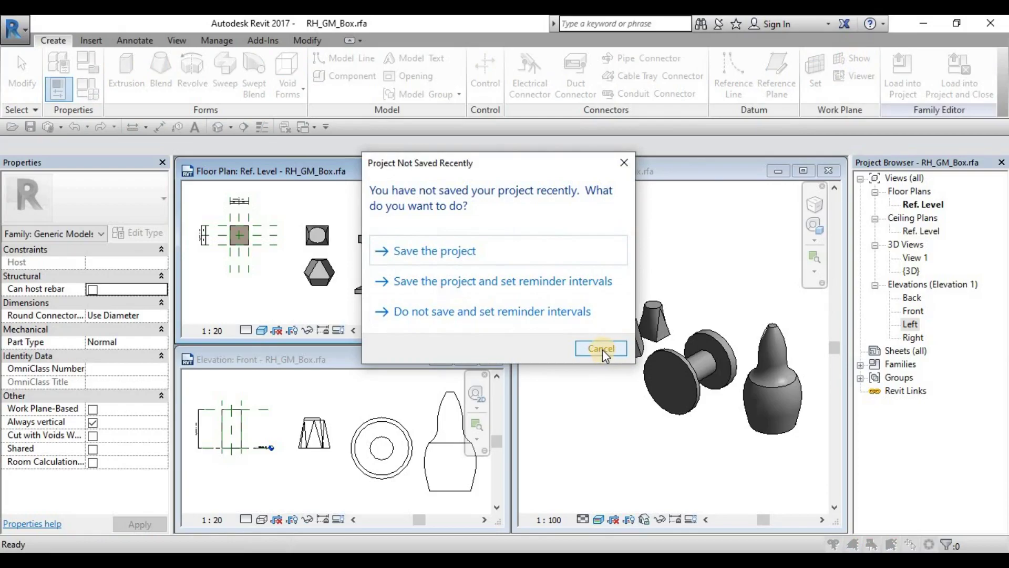
pyautogui.click(602, 349)
pyautogui.moveTo(377, 283); pyautogui.dragTo(396, 288, button='middle')
# Show the work plane in the 3D view and in the Front elevation
pyautogui.click(661, 238)
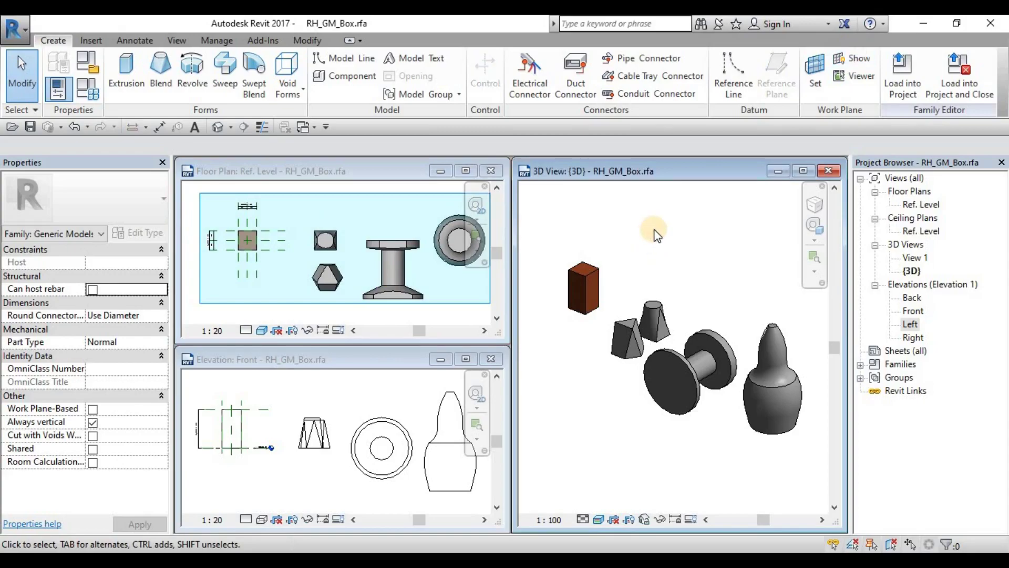
pyautogui.click(854, 62)
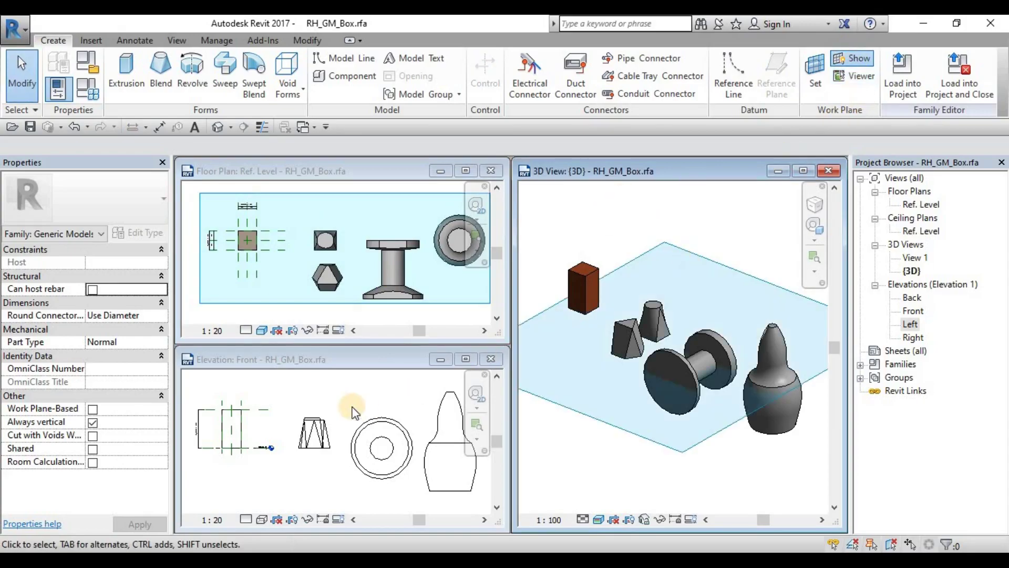
pyautogui.click(350, 399)
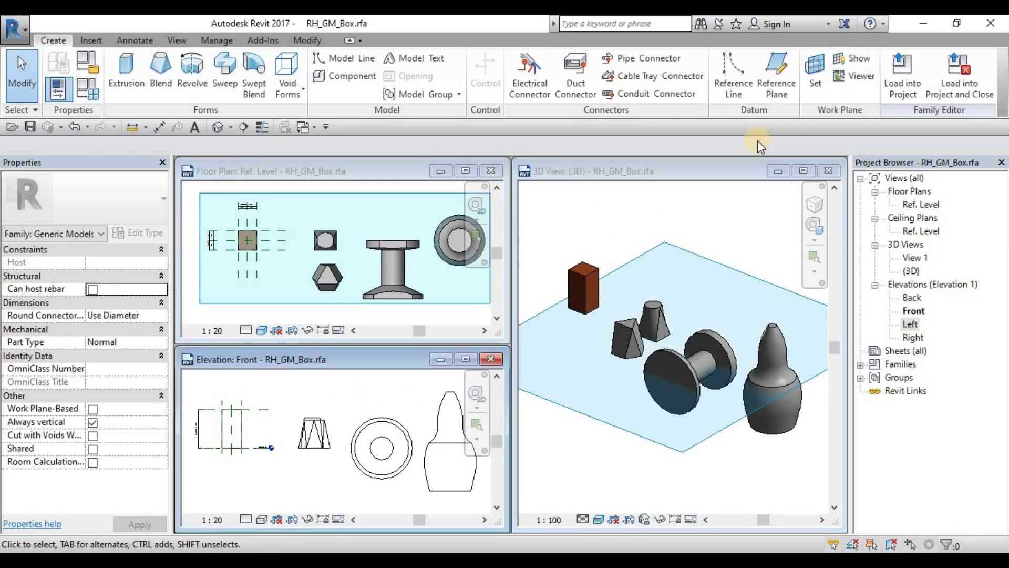
pyautogui.click(852, 59)
pyautogui.scroll(-2, 344, 416)
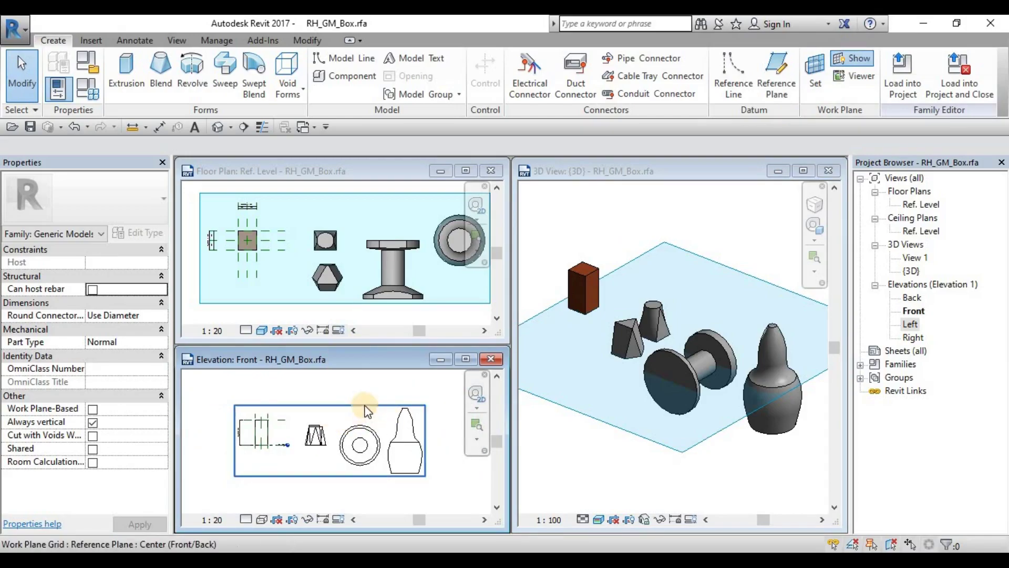
# Activate the floor plan and the 3D view in turn, and select the 3D view's work plane to examine it, then deselect it
pyautogui.click(349, 204)
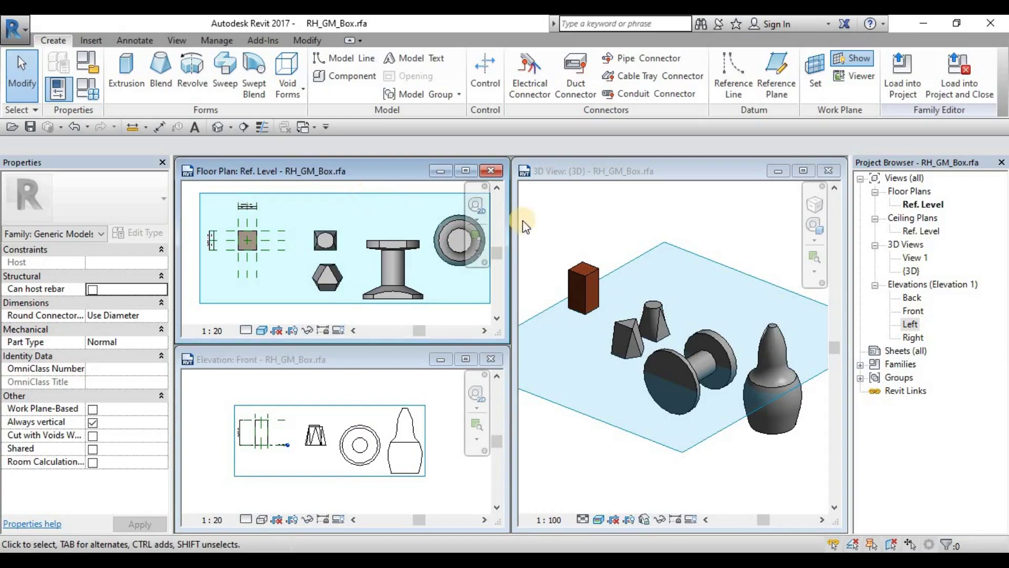
pyautogui.click(681, 220)
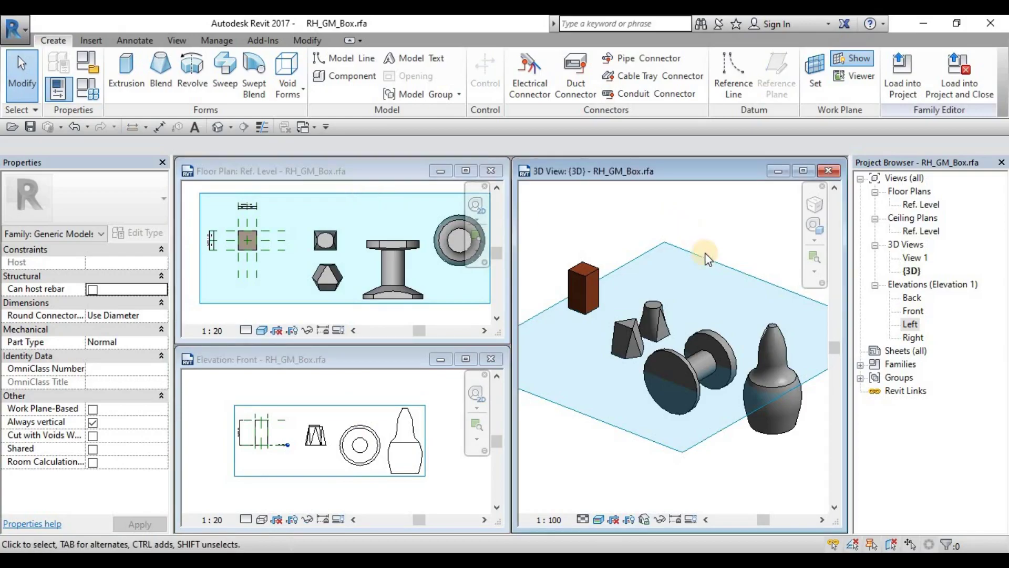
pyautogui.click(734, 267)
pyautogui.click(650, 229)
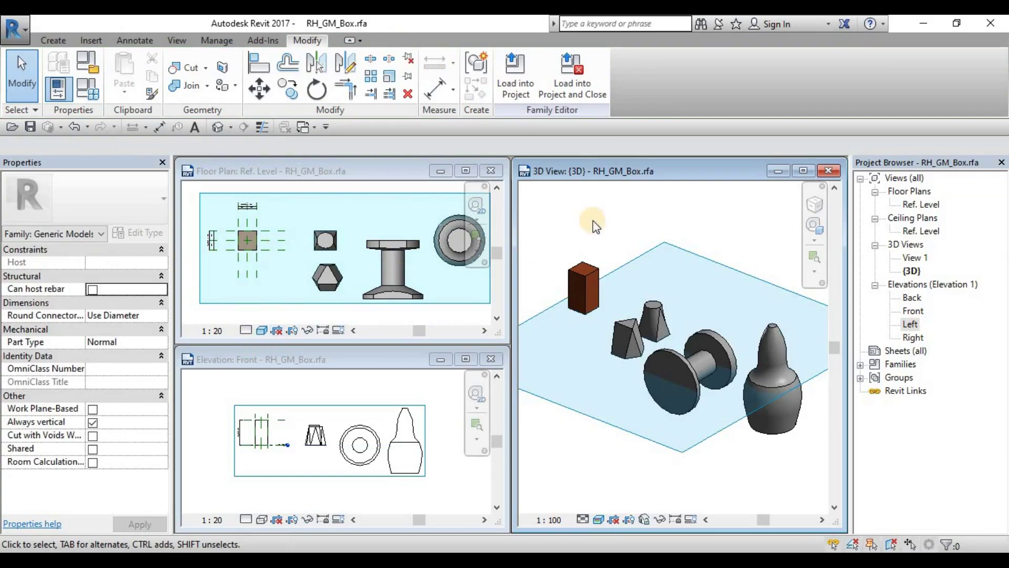
# Review the 3D view's work plane settings, accept Level : Ref. Level and inspect the work plane grid in the floor plan
pyautogui.click(54, 39)
pyautogui.click(712, 233)
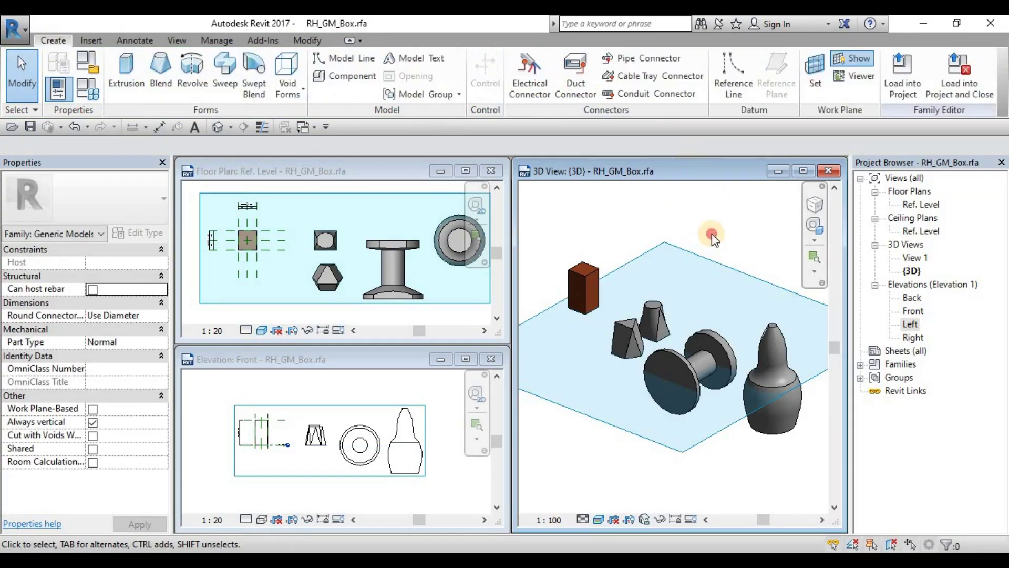
pyautogui.click(823, 78)
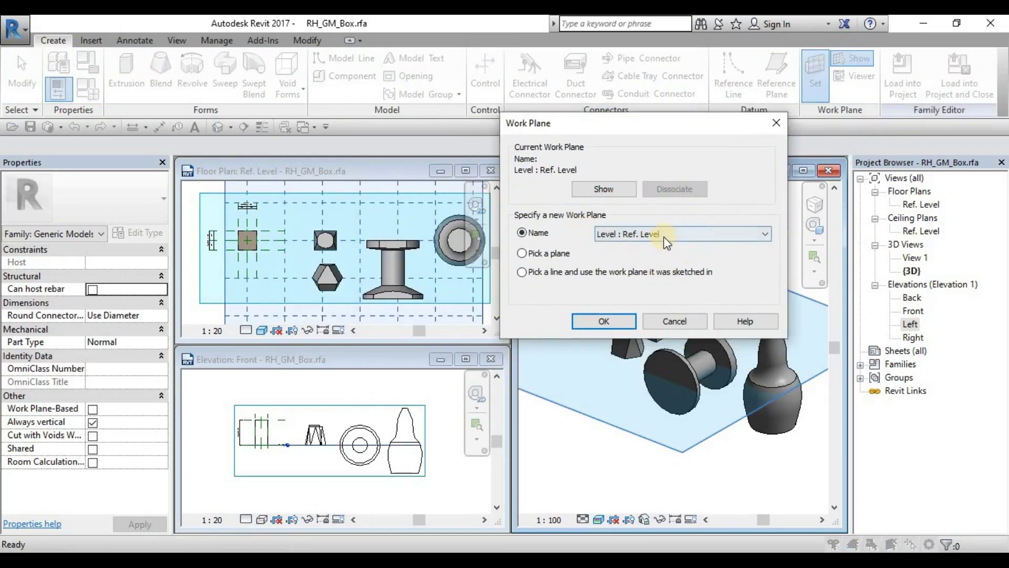
pyautogui.click(603, 322)
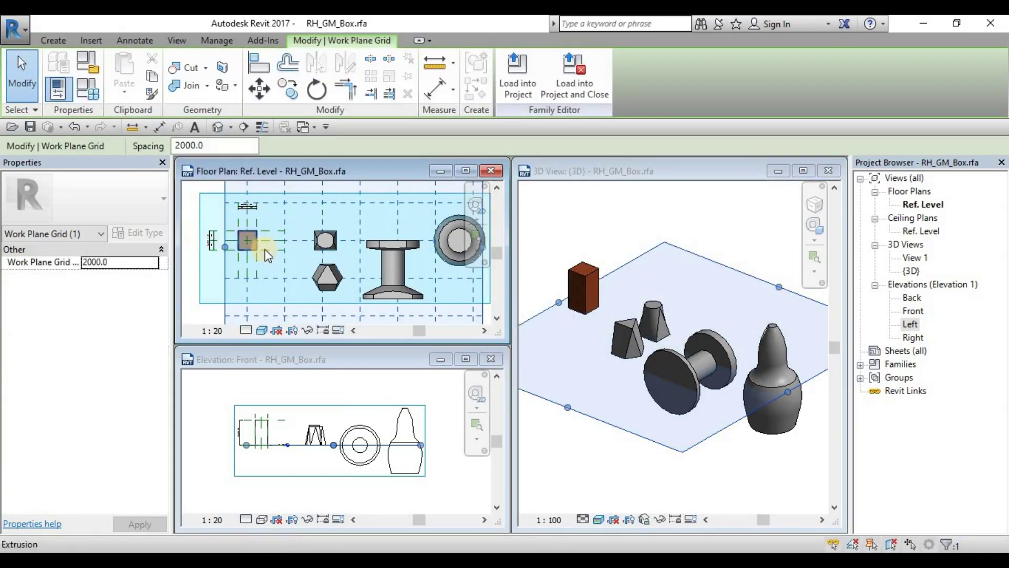
pyautogui.scroll(-2, 299, 239)
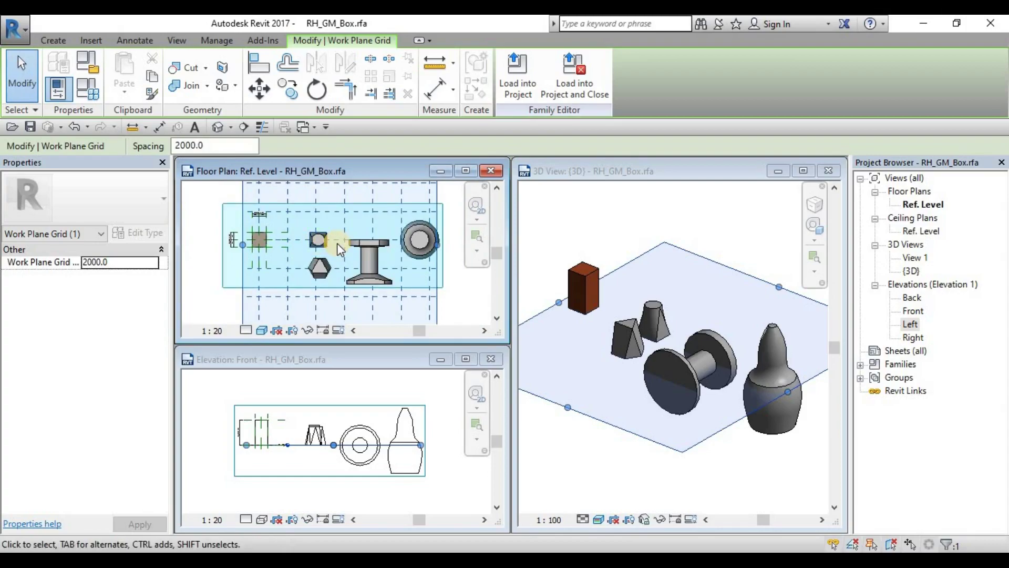
# Check which work plane the Ref. Level floor plan uses without changing it, and make the Front elevation active
pyautogui.click(59, 37)
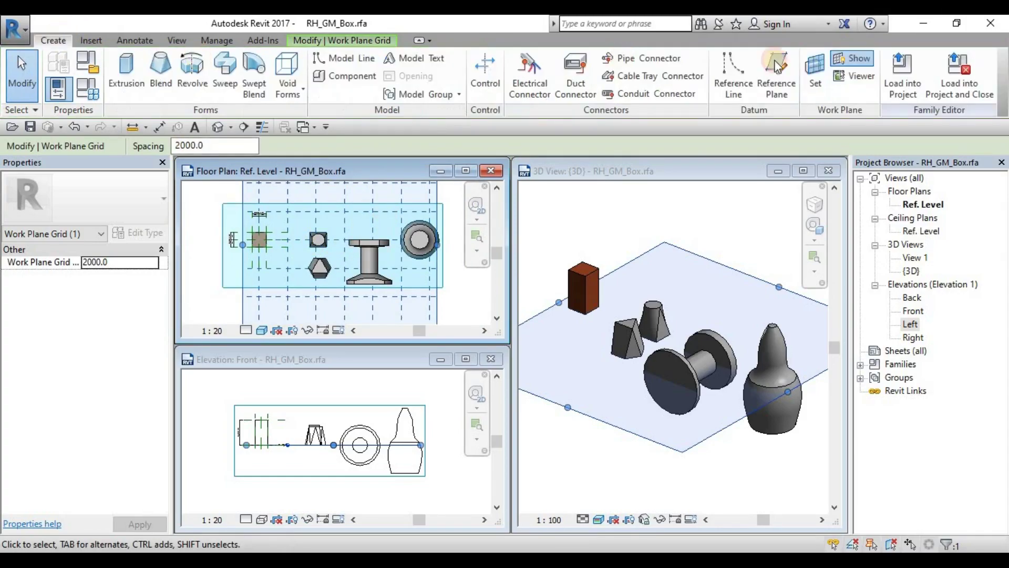
pyautogui.click(814, 68)
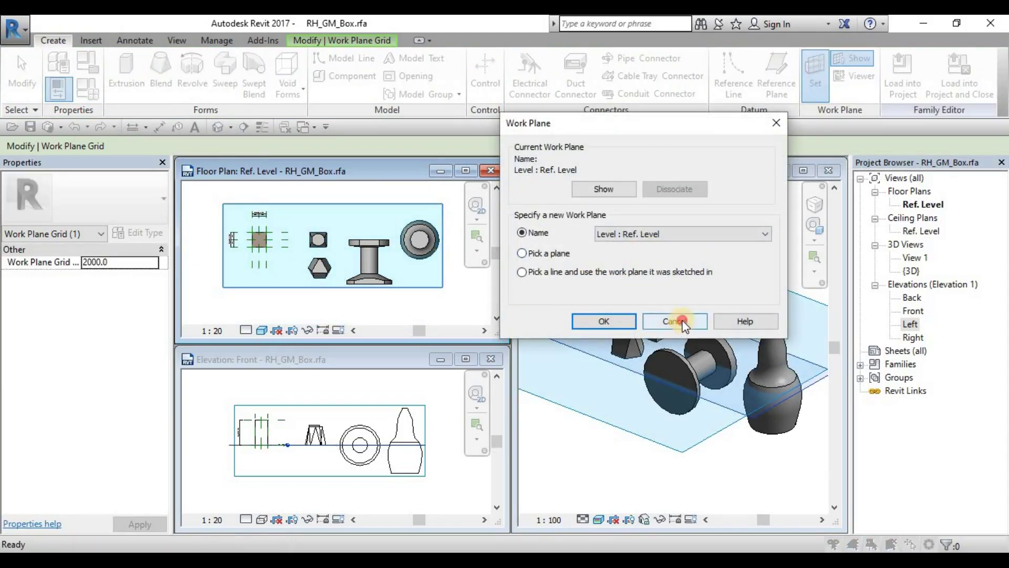
pyautogui.click(675, 322)
pyautogui.click(285, 427)
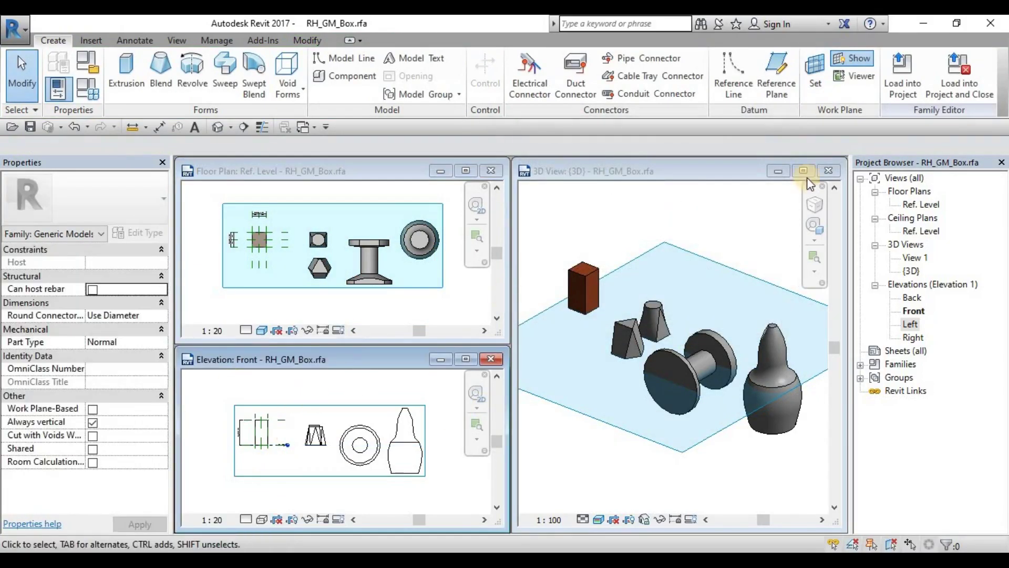
# Review the Front elevation's work plane settings, accept Reference Plane : Center (Front/Back), and select its work plane grid for inspection
pyautogui.click(812, 78)
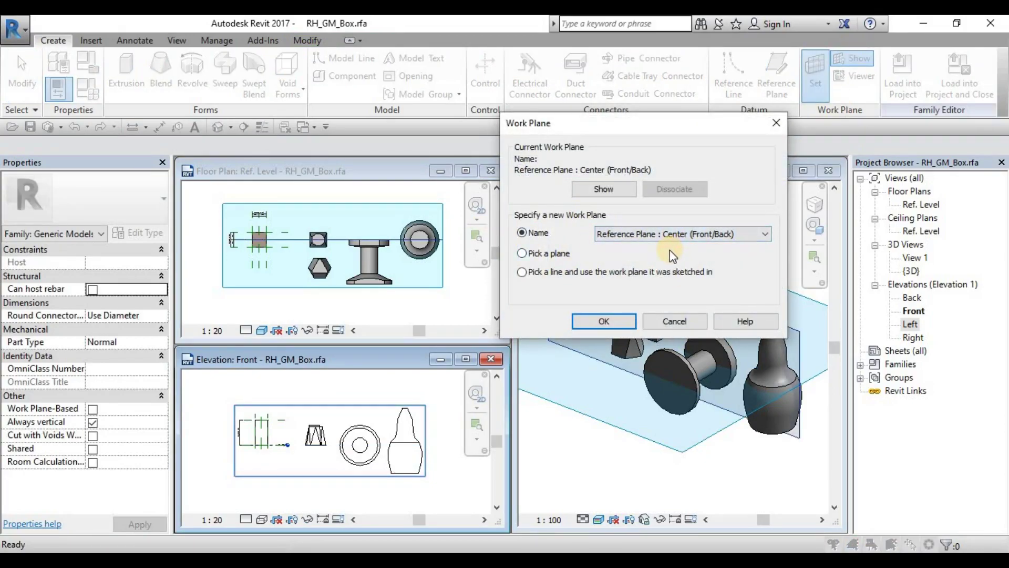
pyautogui.click(605, 321)
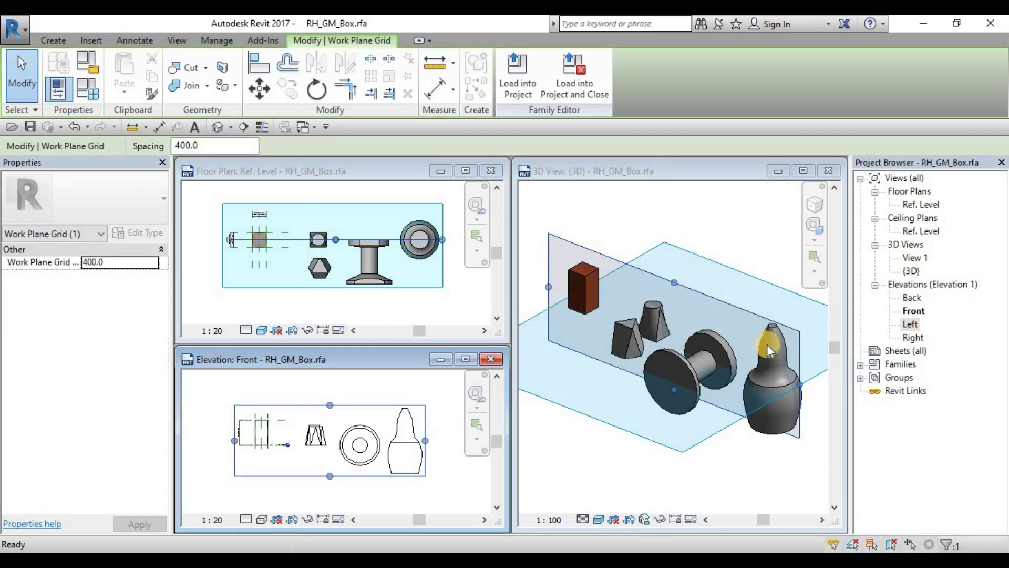
pyautogui.click(361, 402)
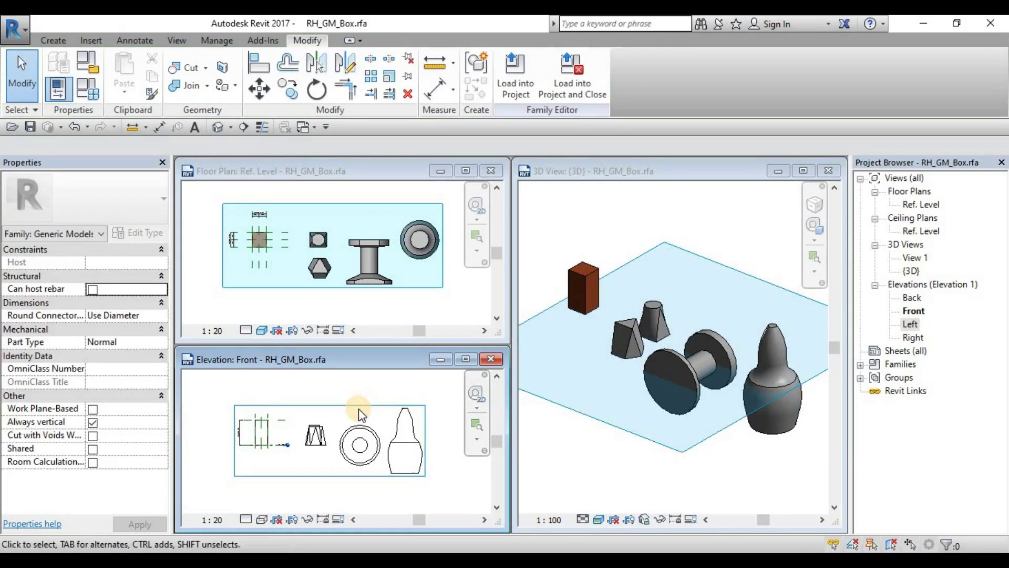
pyautogui.click(358, 406)
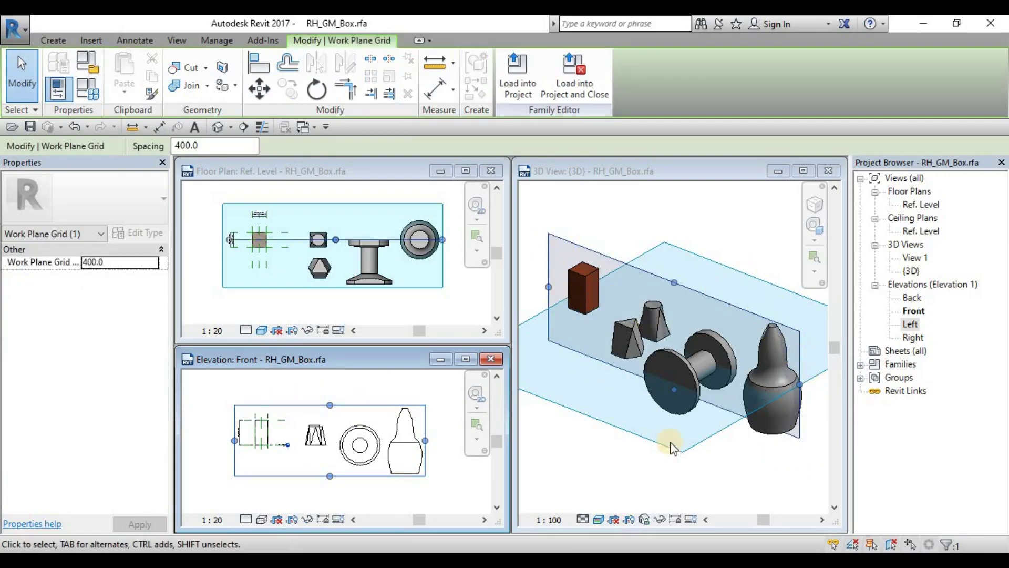
# Examine the selected Front work plane in the 3D view, deselect it and activate the Ref. Level floor plan
pyautogui.click(726, 323)
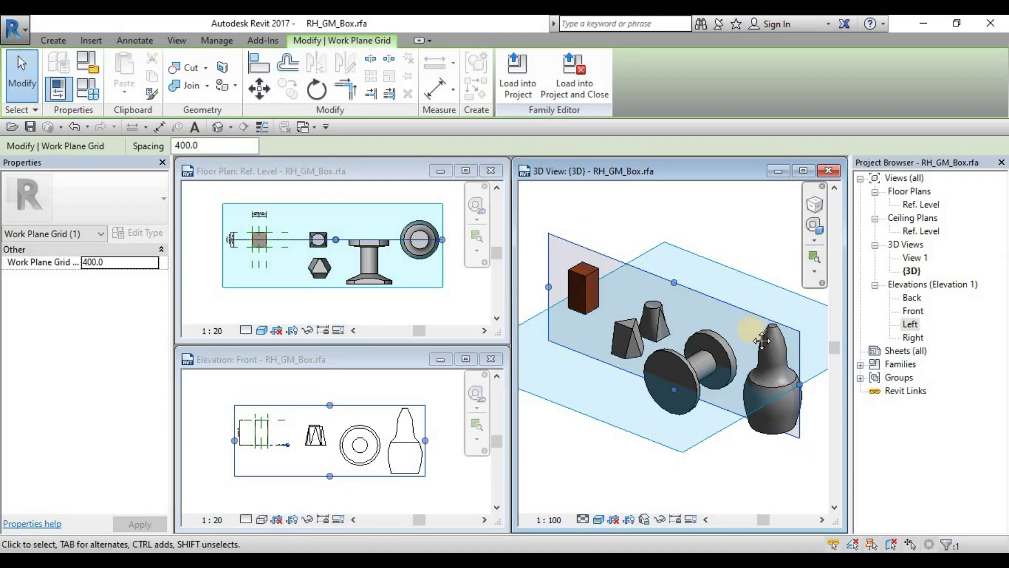
pyautogui.moveTo(767, 336); pyautogui.dragTo(748, 330, button='middle')
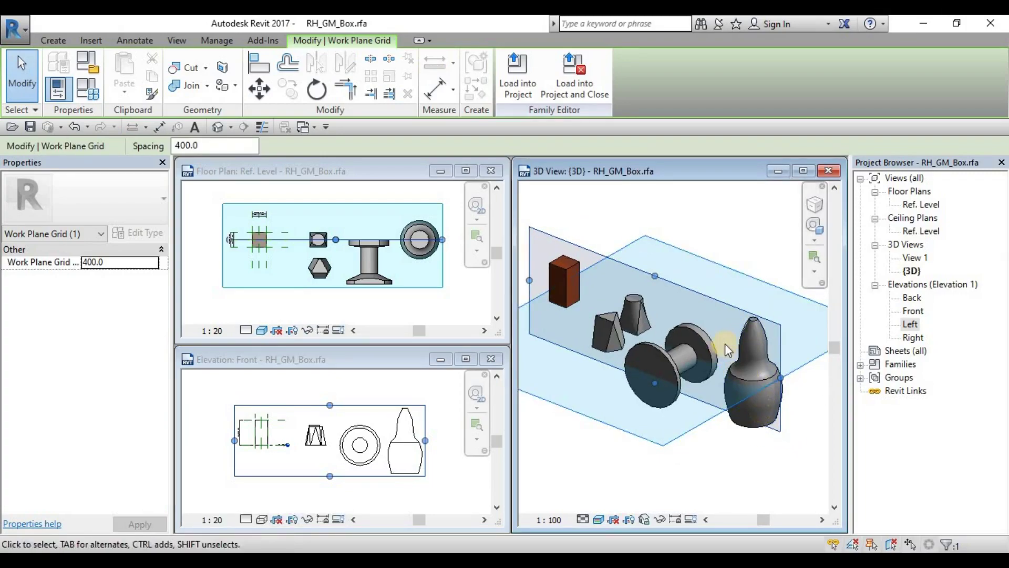
pyautogui.scroll(-2, 639, 351)
pyautogui.click(577, 226)
pyautogui.click(438, 306)
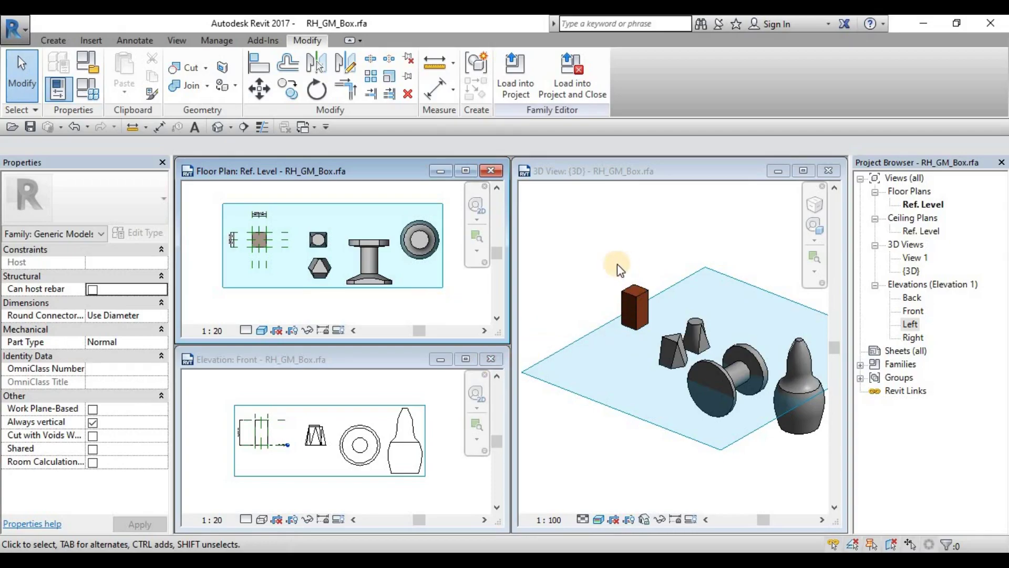
# Activate the 3D view and maximize it so it fills the drawing area with all forms in sight
pyautogui.click(654, 284)
pyautogui.scroll(-1, 711, 271)
pyautogui.moveTo(819, 363); pyautogui.dragTo(781, 349, button='middle')
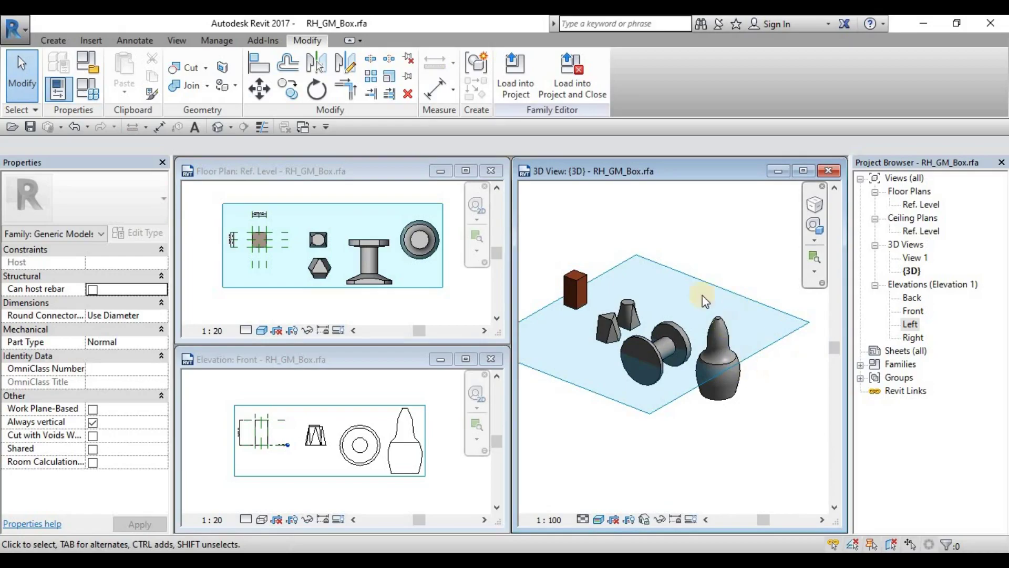
pyautogui.click(803, 170)
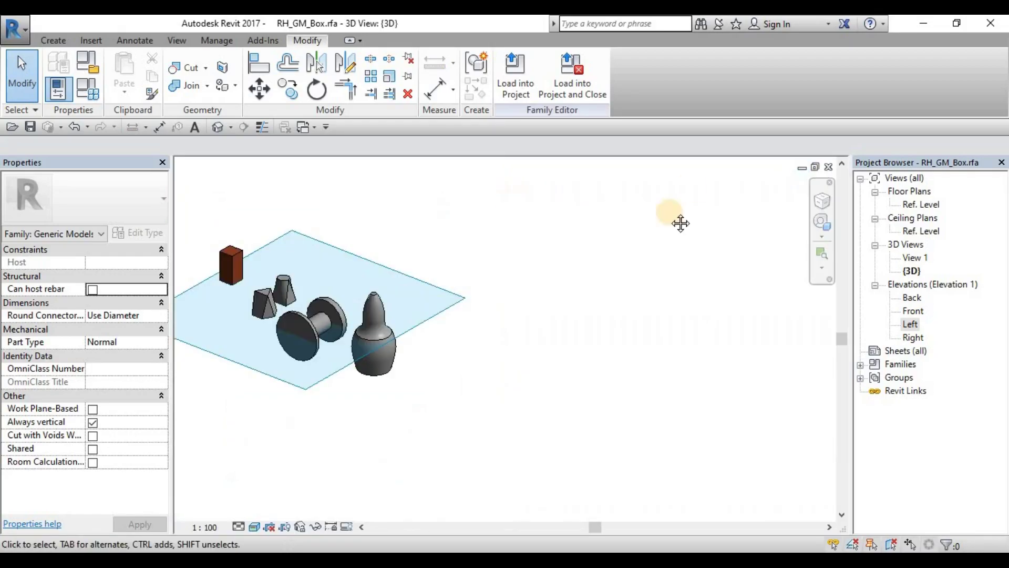
pyautogui.scroll(-2, 493, 257)
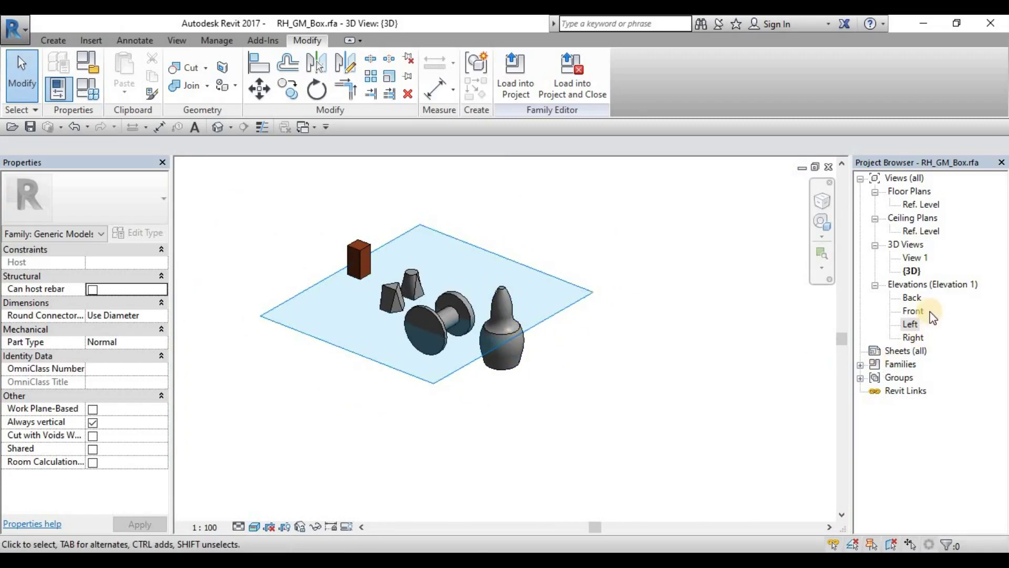
pyautogui.moveTo(507, 292); pyautogui.dragTo(499, 311, button='middle')
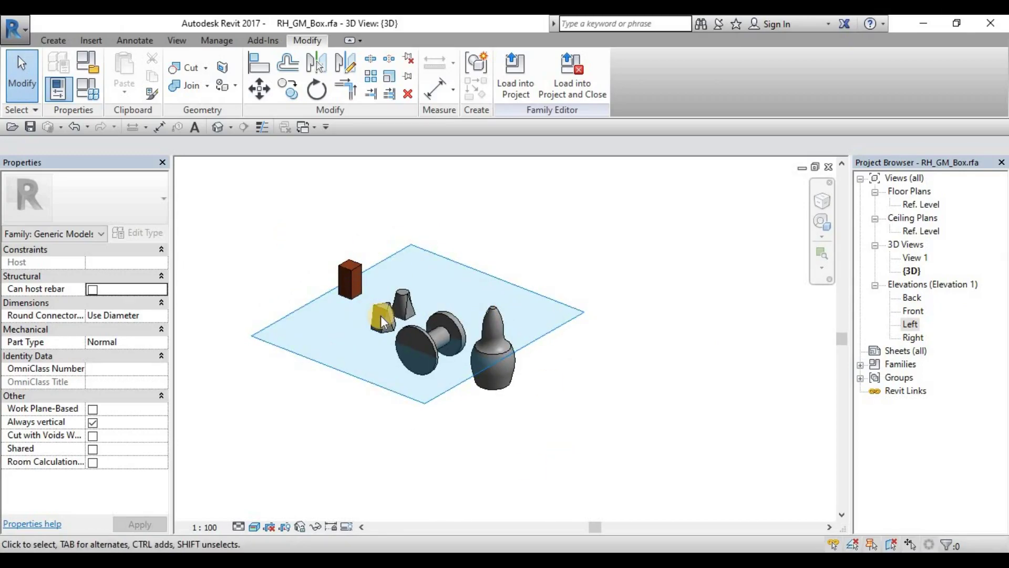
pyautogui.scroll(3, 495, 350)
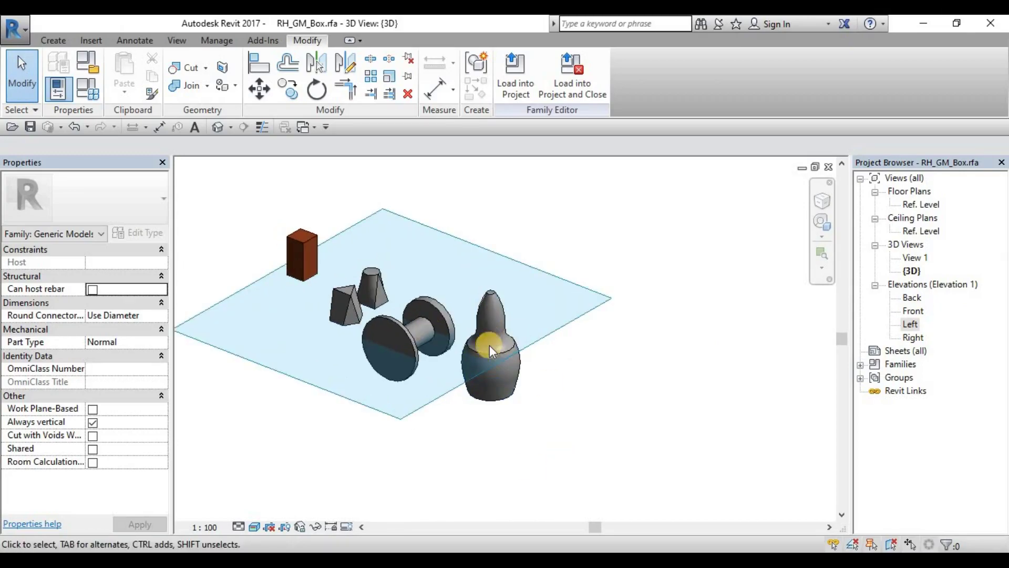
# Start a solid Revolve in the 3D view and set its work plane to Reference Plane : Center (Front/Back)
pyautogui.click(58, 41)
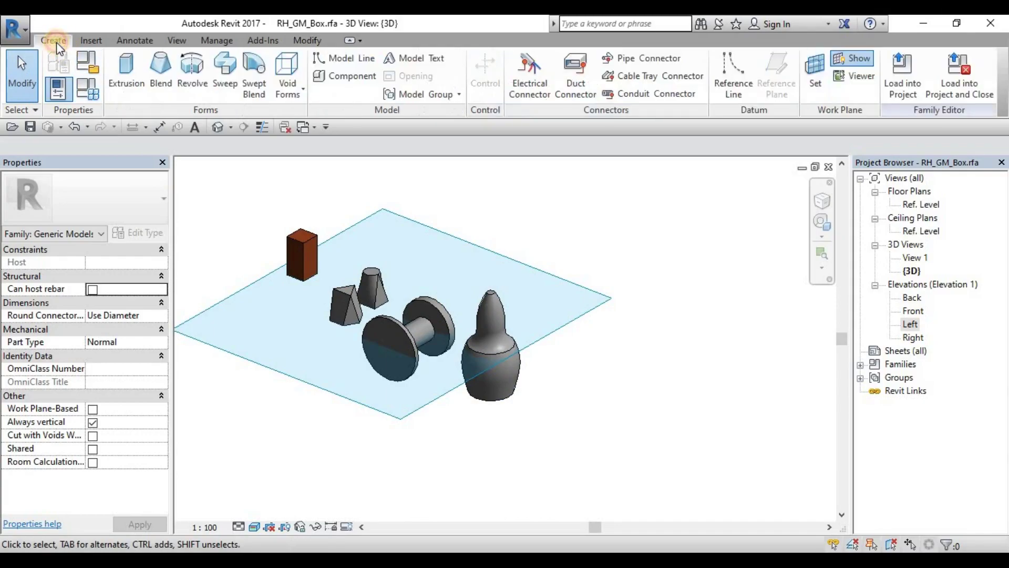
pyautogui.click(186, 82)
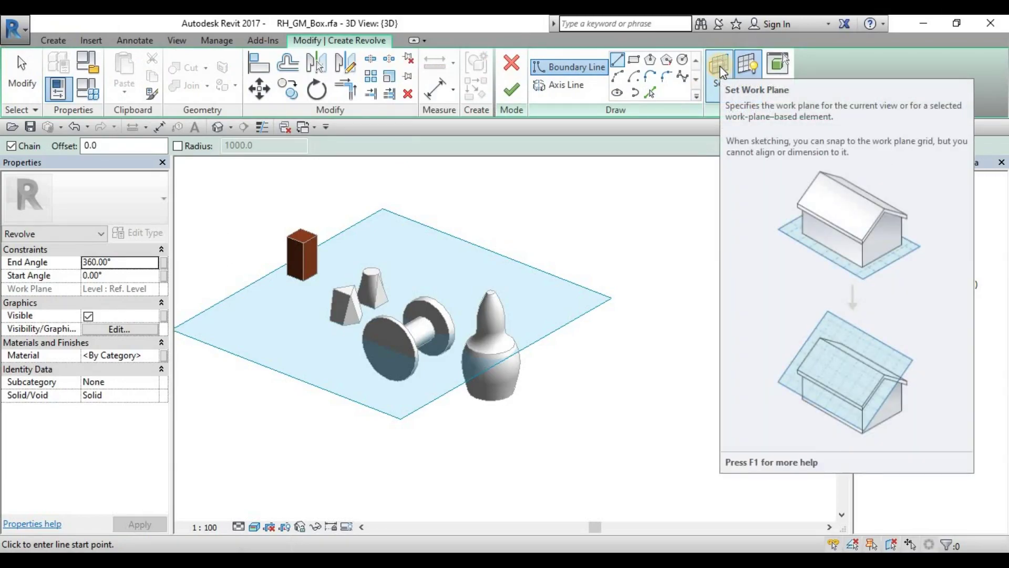
pyautogui.click(720, 65)
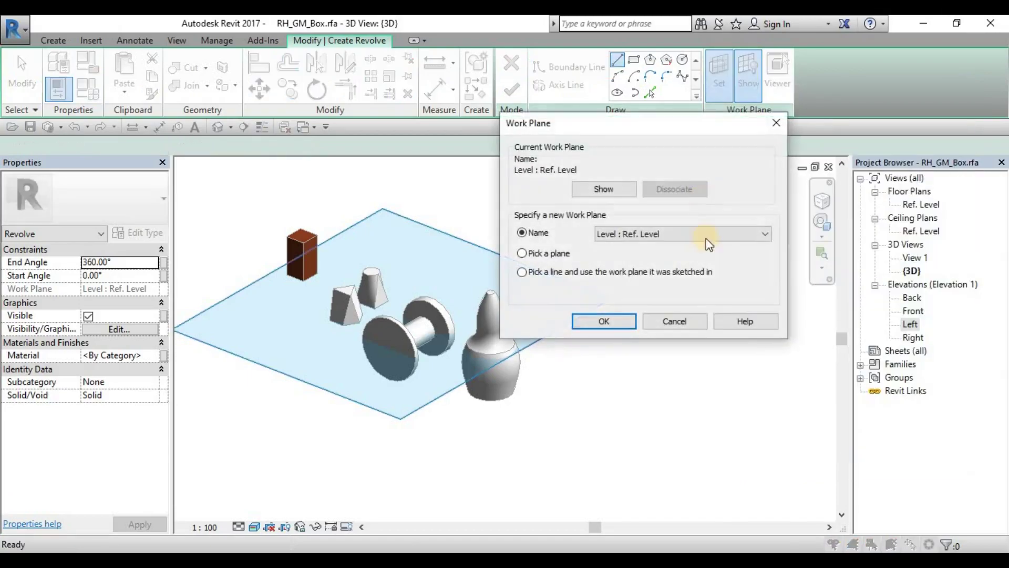
pyautogui.click(642, 232)
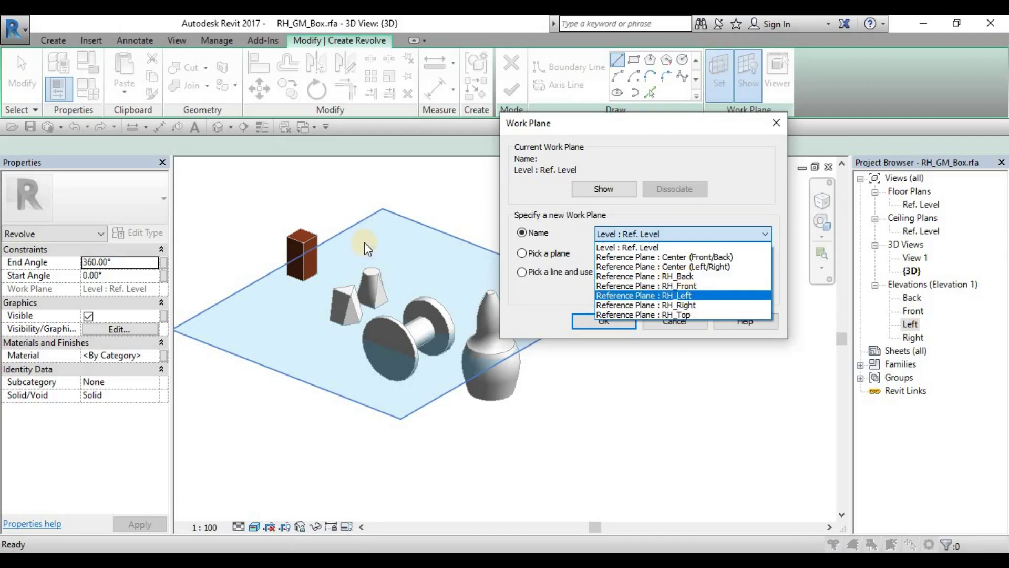
pyautogui.click(701, 258)
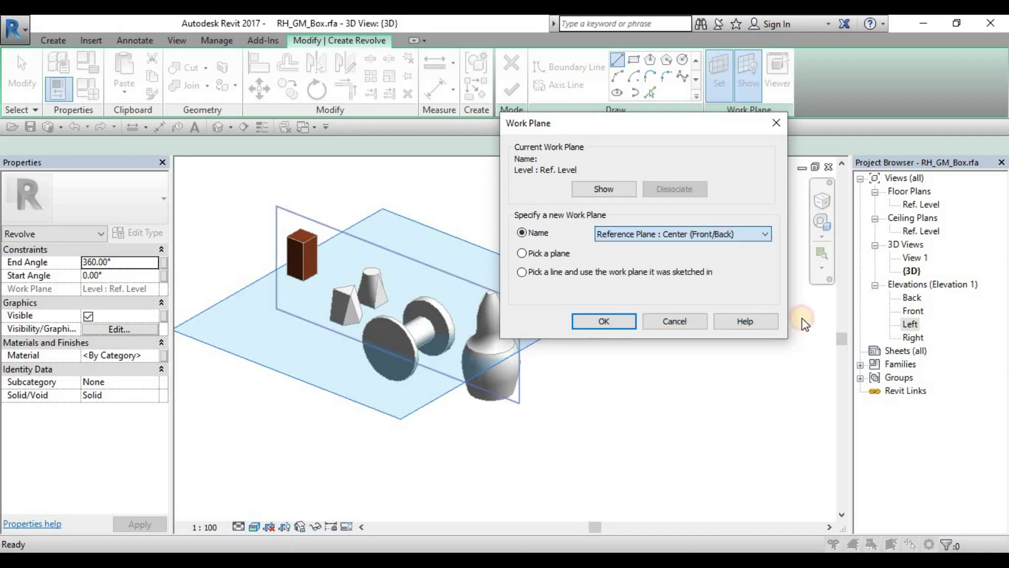
pyautogui.click(604, 320)
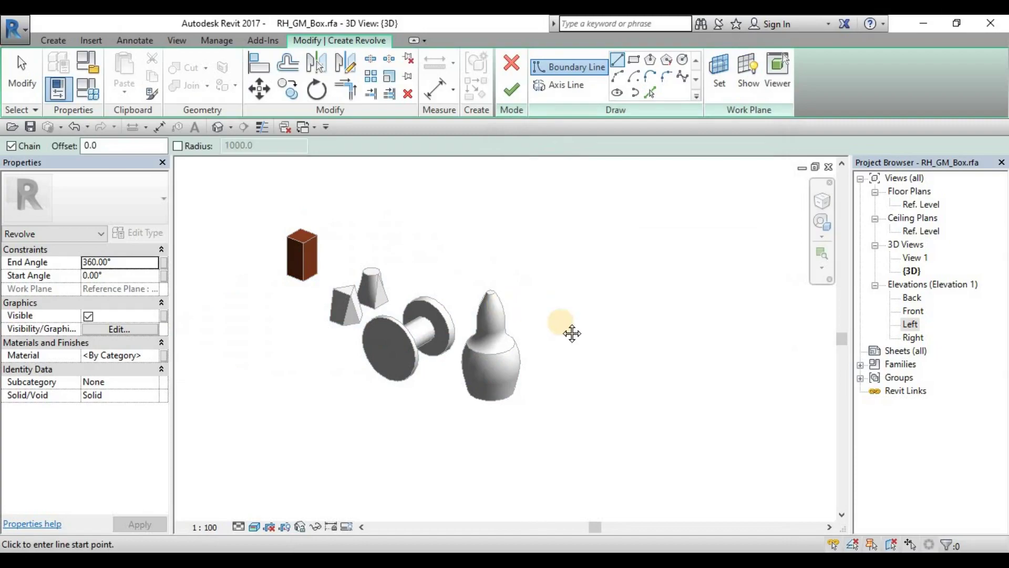
# Draw a vertical revolve axis line about 9700 mm long beside the bottle-shaped form
pyautogui.moveTo(523, 210); pyautogui.dragTo(426, 251, button='middle')
pyautogui.click(567, 85)
pyautogui.click(520, 448)
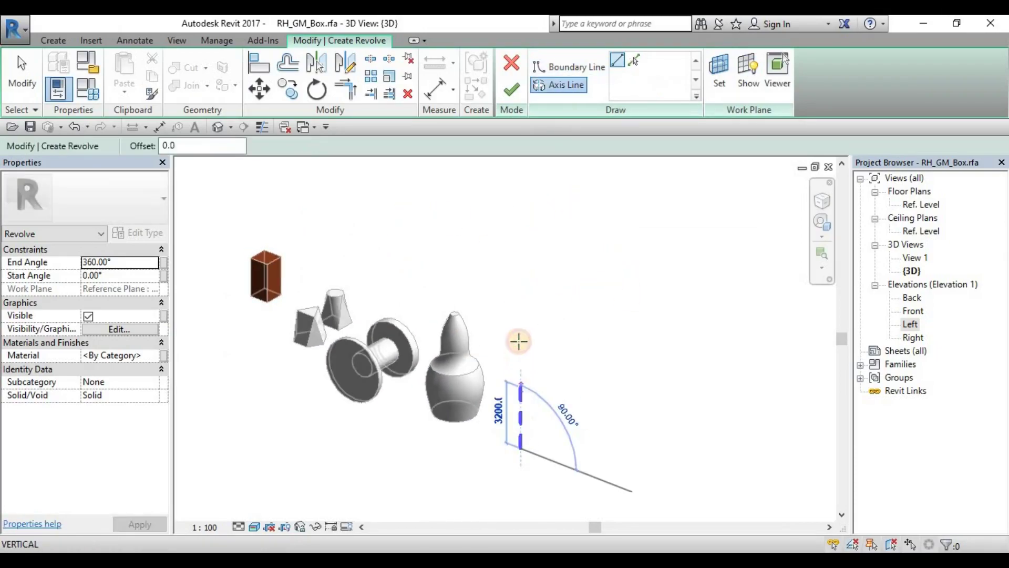
pyautogui.click(522, 264)
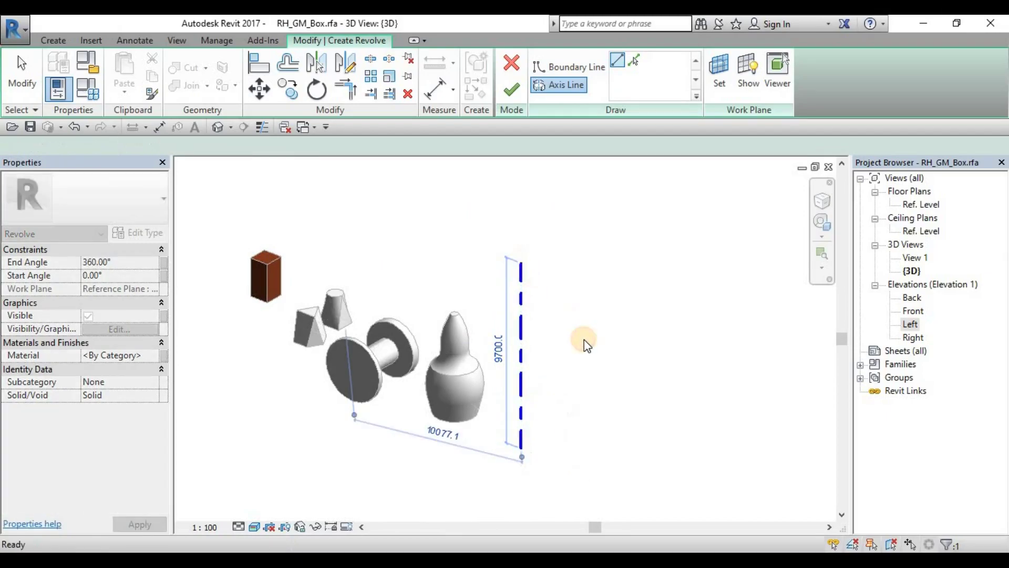
# Sketch a closed zigzag boundary of seven straight lines with one side along the axis, and finish the revolve
pyautogui.click(578, 67)
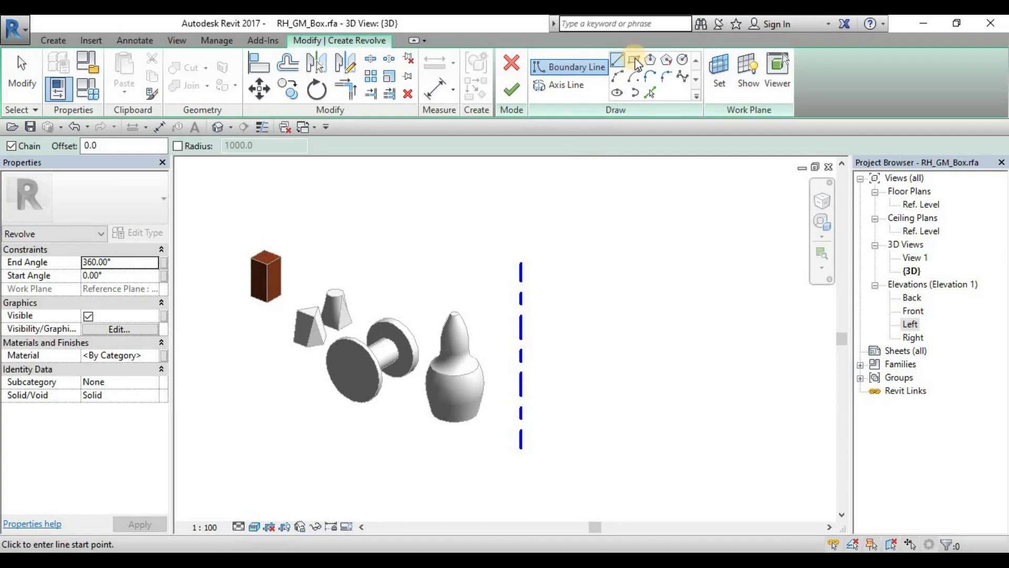
pyautogui.click(520, 301)
pyautogui.click(555, 325)
pyautogui.click(547, 362)
pyautogui.click(564, 405)
pyautogui.click(536, 418)
pyautogui.click(536, 443)
pyautogui.click(521, 444)
pyautogui.click(520, 301)
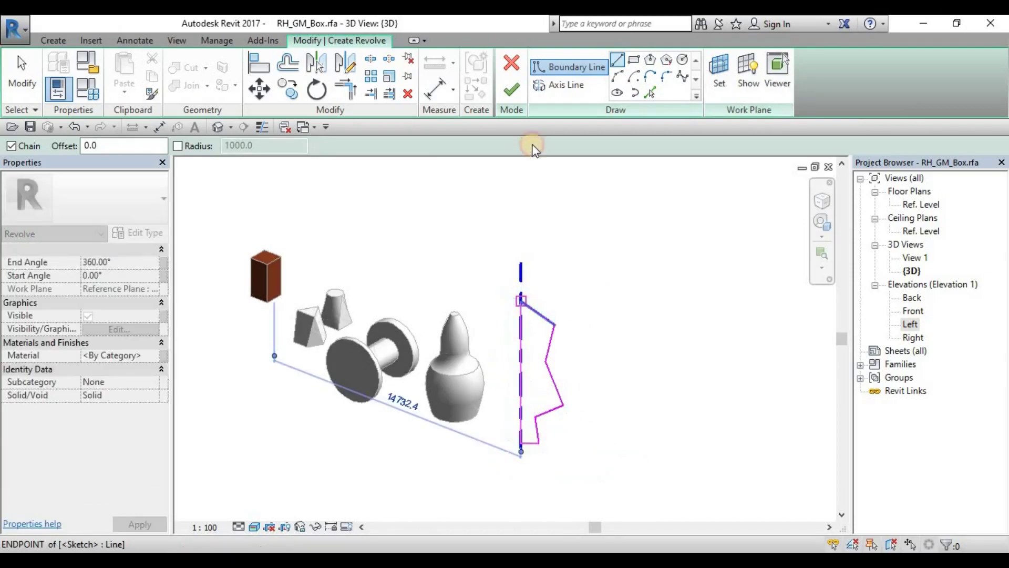
pyautogui.click(513, 91)
# Inspect the new revolved form in the 3D view, and select the work plane grid to examine it, then deselect it
pyautogui.keyDown('shift'); pyautogui.moveTo(599, 428); pyautogui.dragTo(517, 350, button='middle'); pyautogui.keyUp('shift')
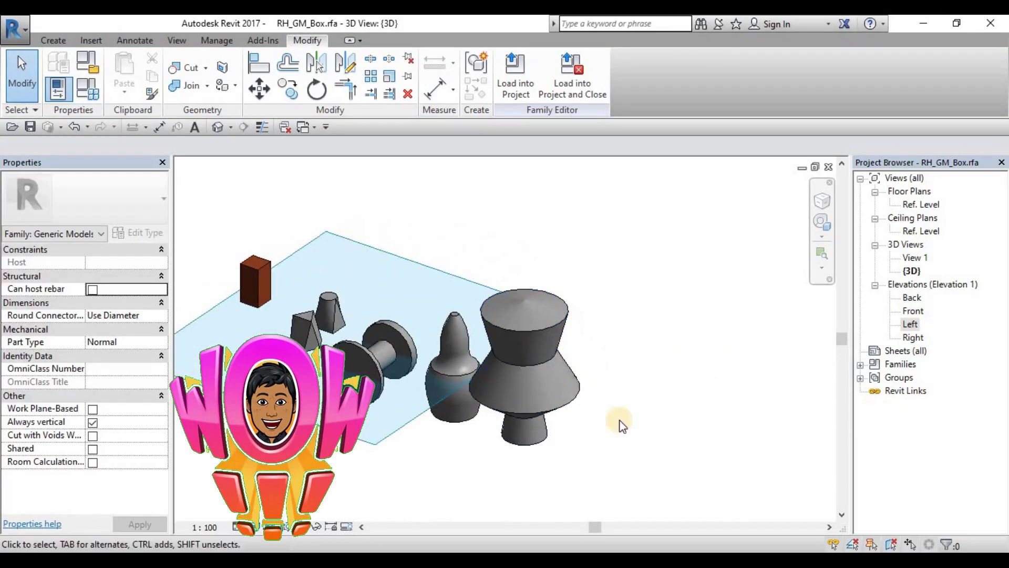
pyautogui.moveTo(663, 365); pyautogui.dragTo(442, 408, button='middle')
pyautogui.click(462, 412)
pyautogui.click(541, 269)
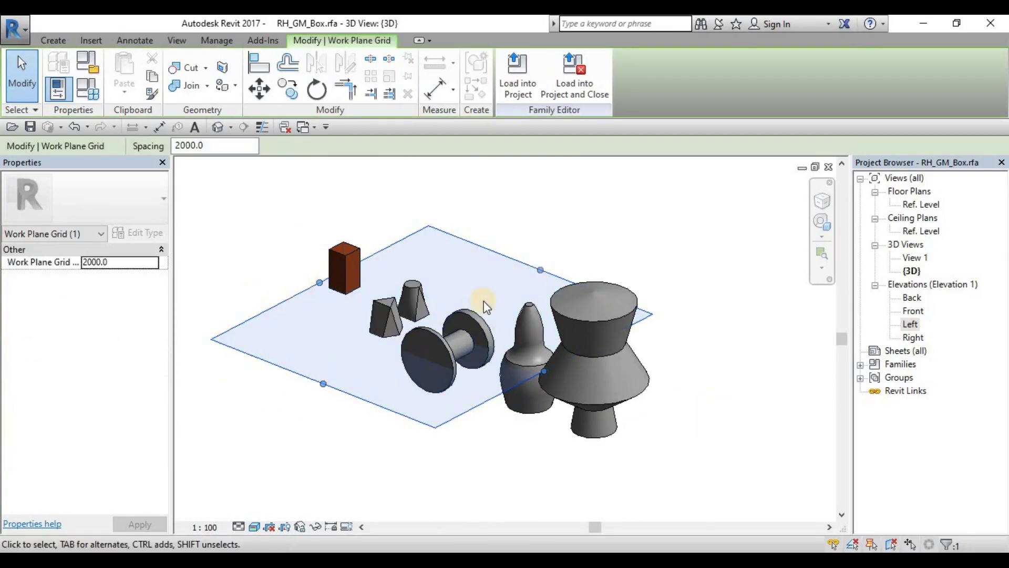
pyautogui.click(604, 240)
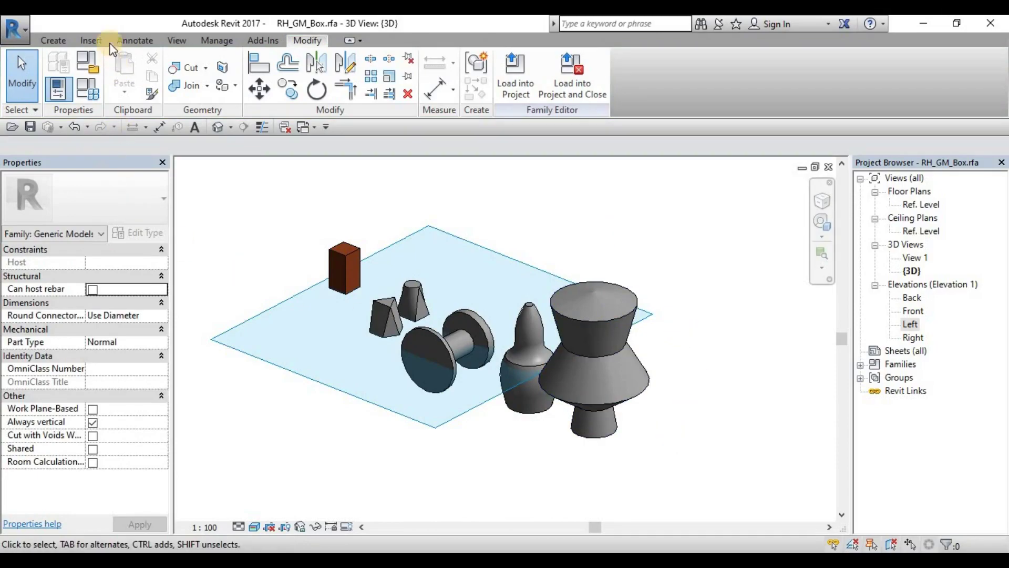
# Examine all the solid forms from several angles, selecting and deselecting the zigzag-profiled revolve
pyautogui.click(43, 40)
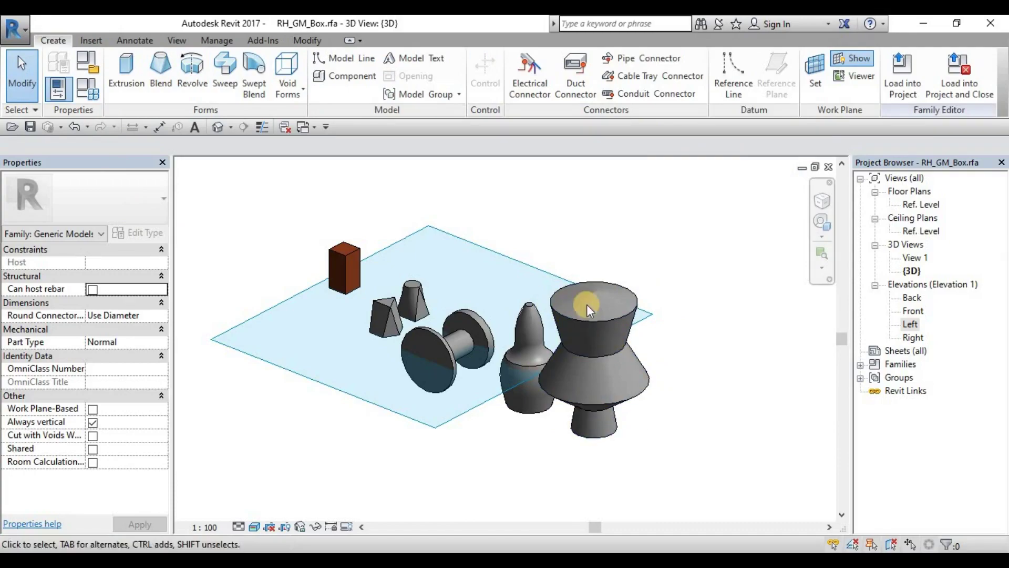
pyautogui.moveTo(679, 411)
pyautogui.keyDown('shift'); pyautogui.mouseDown(button='middle')
pyautogui.moveTo(699, 402)
pyautogui.moveTo(732, 302)
pyautogui.moveTo(681, 354)
pyautogui.moveTo(673, 424)
pyautogui.moveTo(637, 433)
pyautogui.moveTo(685, 435)
pyautogui.moveTo(674, 428)
pyautogui.mouseUp(button='middle'); pyautogui.keyUp('shift')
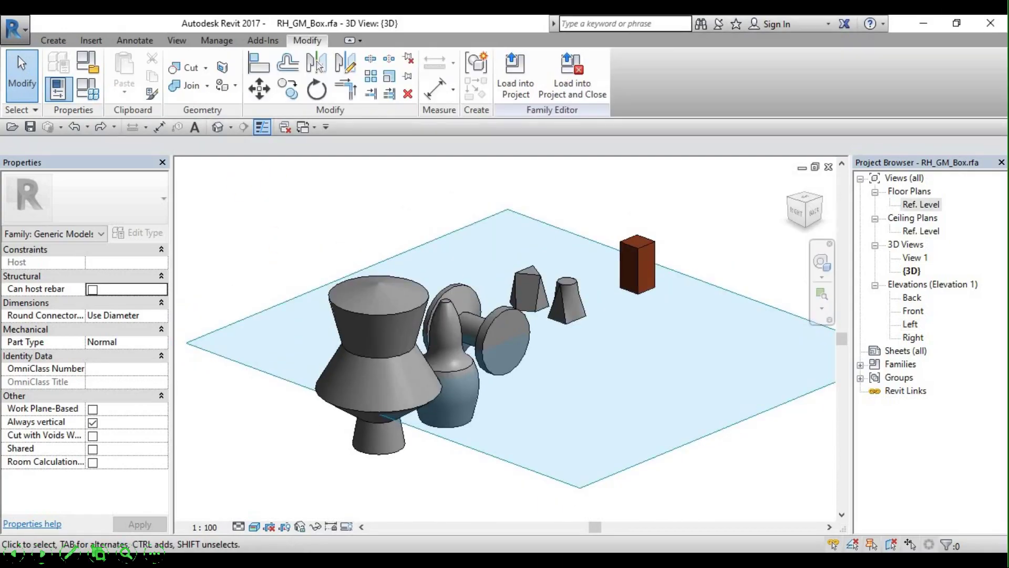
pyautogui.keyDown('shift'); pyautogui.moveTo(504, 342); pyautogui.dragTo(541, 337, button='middle'); pyautogui.keyUp('shift')
pyautogui.click(388, 341)
pyautogui.press('Escape')
pyautogui.scroll(3, 431, 295)
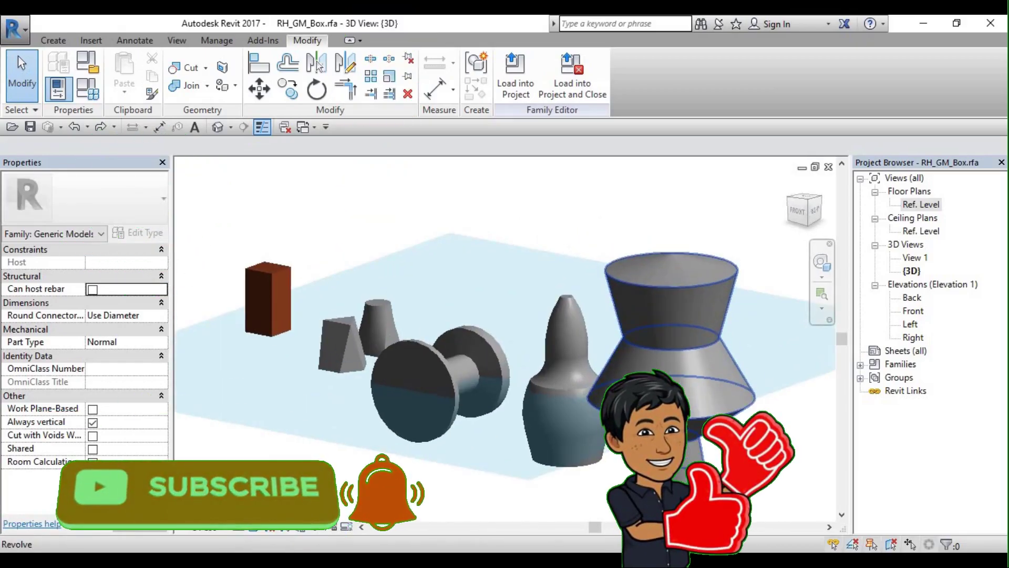